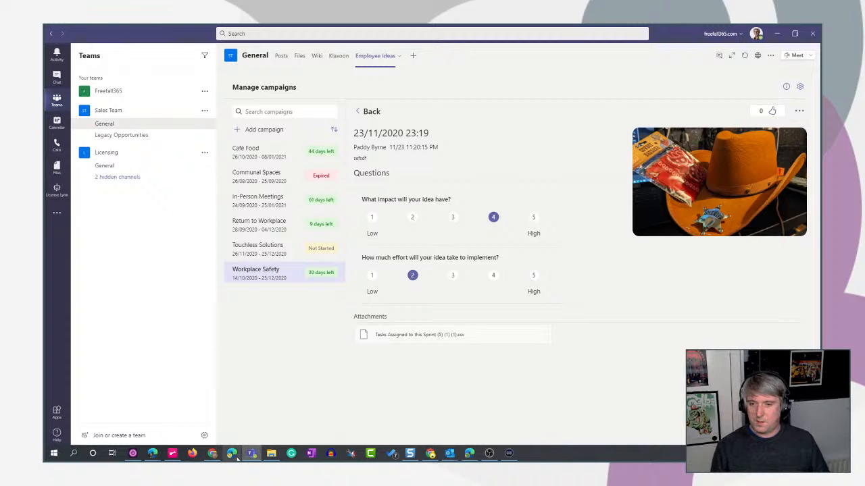
Switch to the work item flow in Power Automate, insert a Scope after Cerate Work Item, and move List records and Apply to each into it.
mouse_move(152, 453)
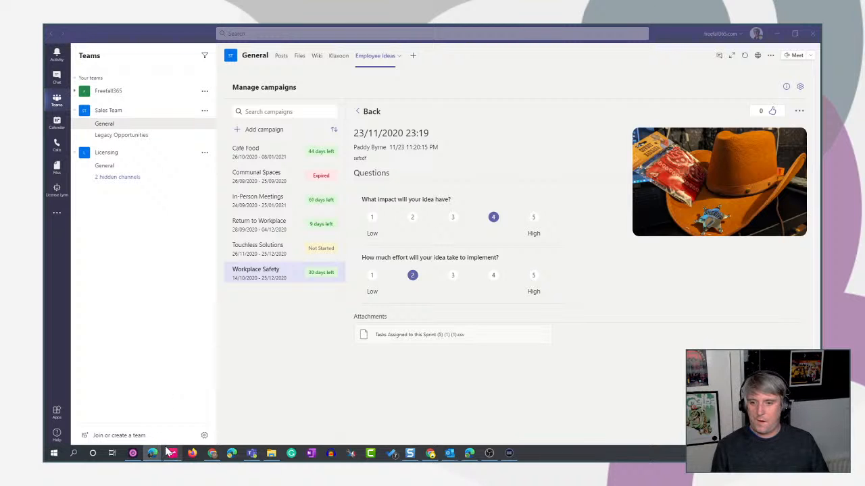
left_click(246, 415)
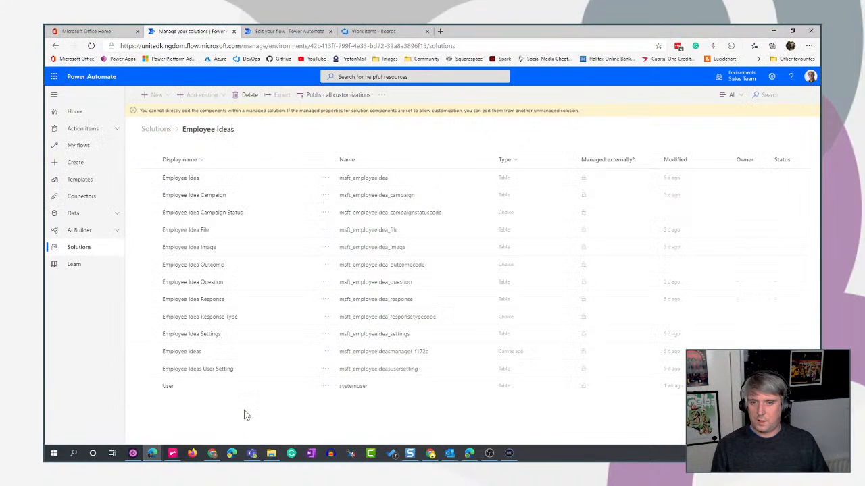
left_click(304, 32)
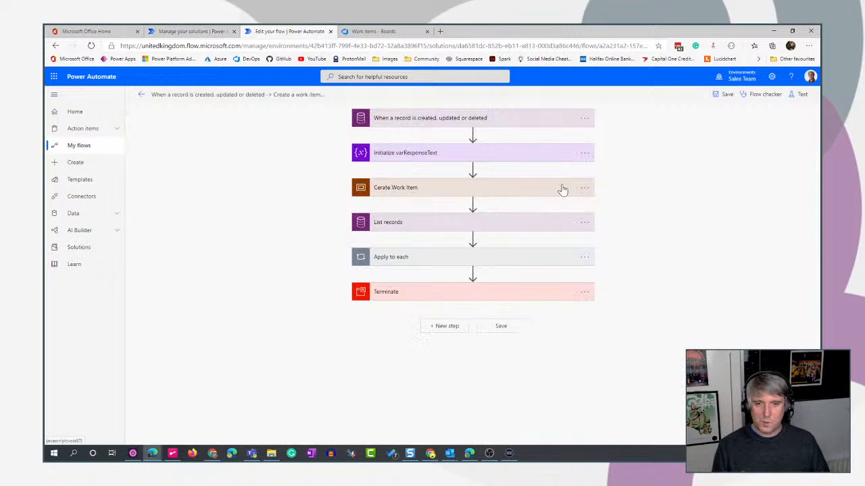
left_click(473, 203)
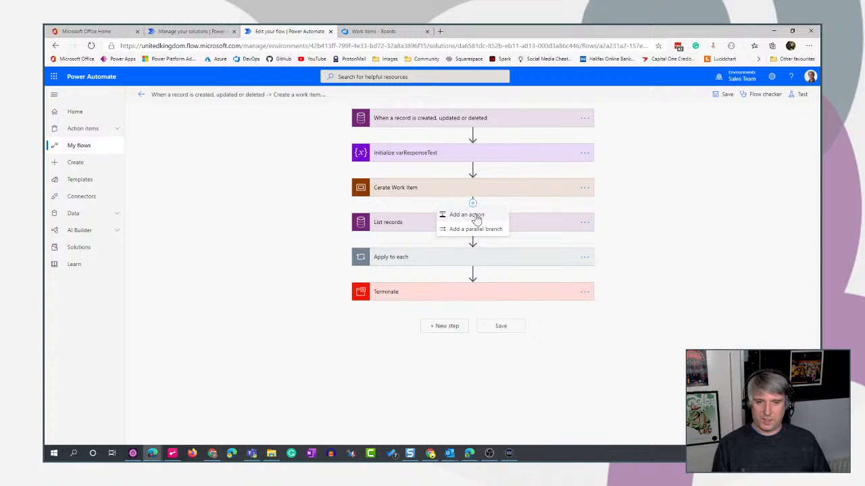
left_click(476, 215)
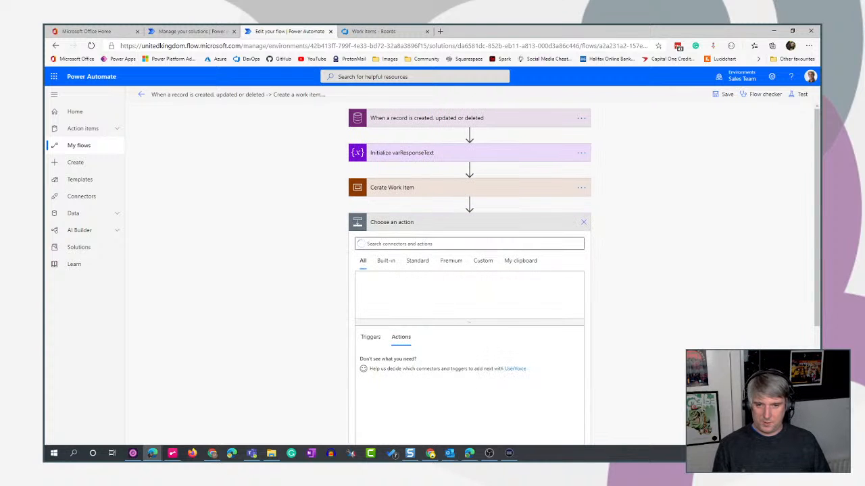
type("scope")
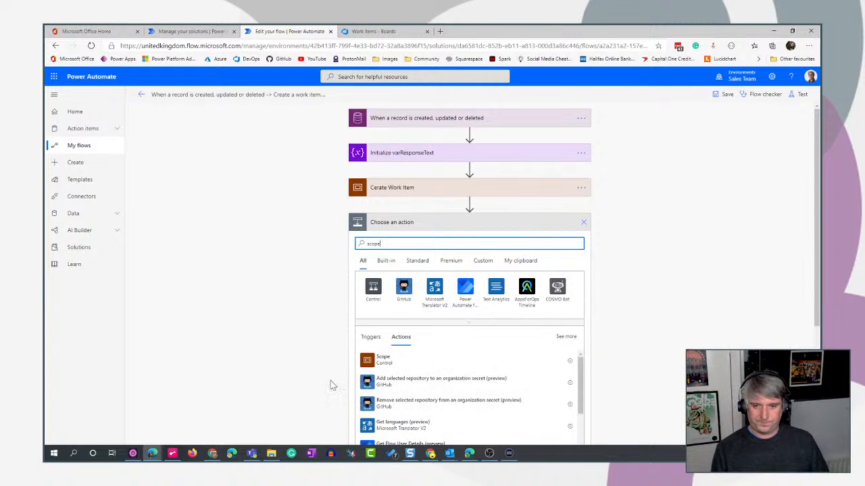
left_click(375, 360)
left_click_drag(425, 318, 504, 251)
left_click_drag(439, 337, 454, 280)
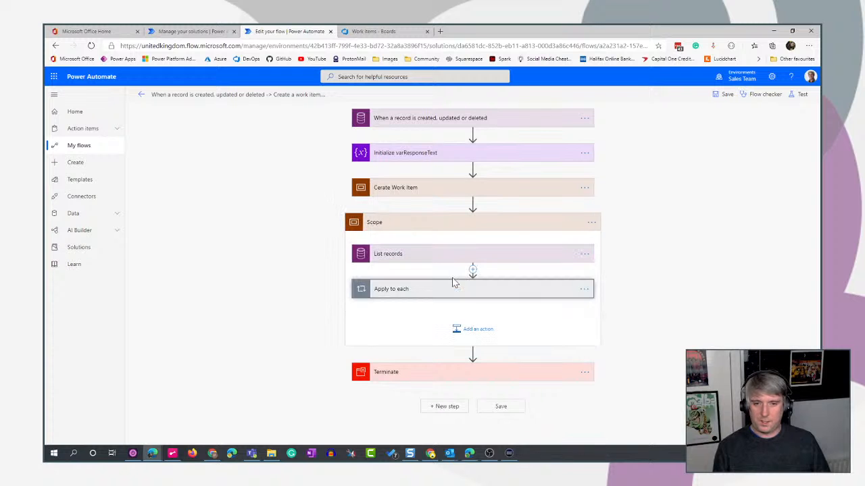
Rename the new scope containing List records and Apply to each as "Add comments" and collapse it.
left_click(591, 222)
left_click(646, 241)
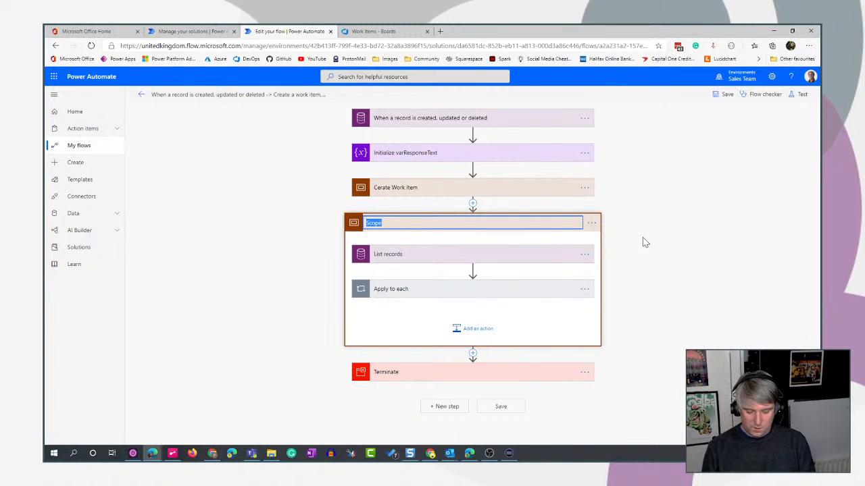
type("Add")
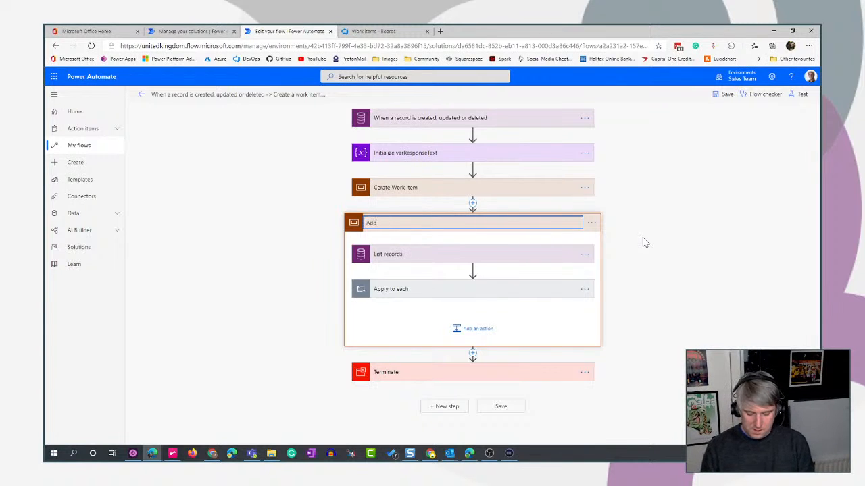
type(" comments")
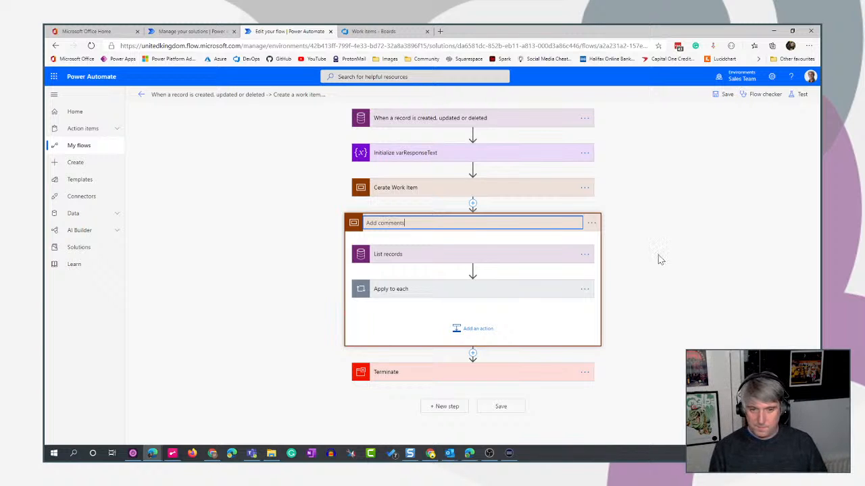
key("Return")
left_click(510, 225)
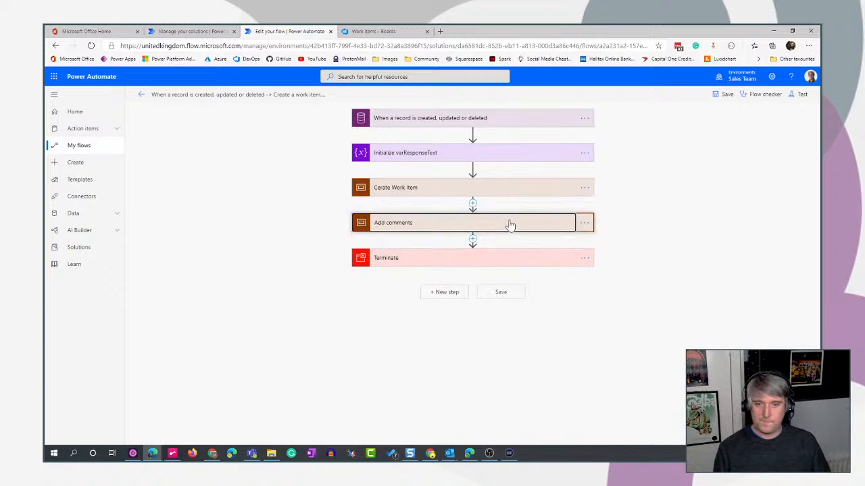
Insert a Scope action between Add comments and Terminate, and rename it "Add attachments".
left_click(473, 238)
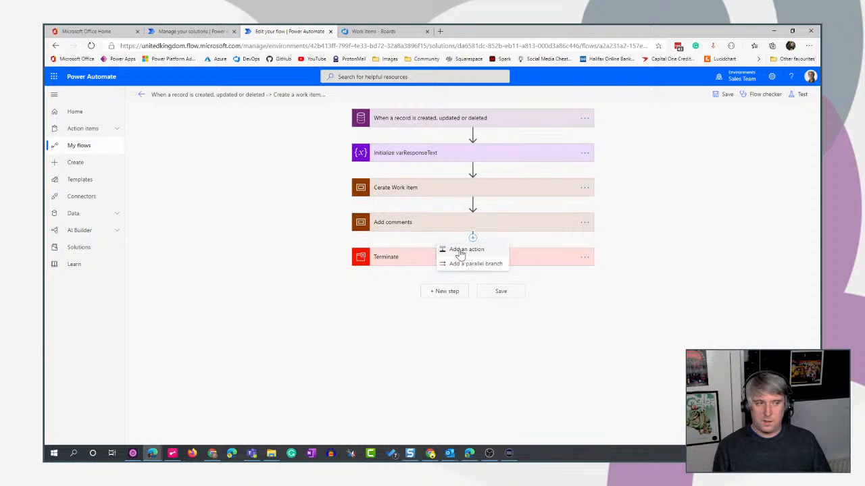
left_click(459, 250)
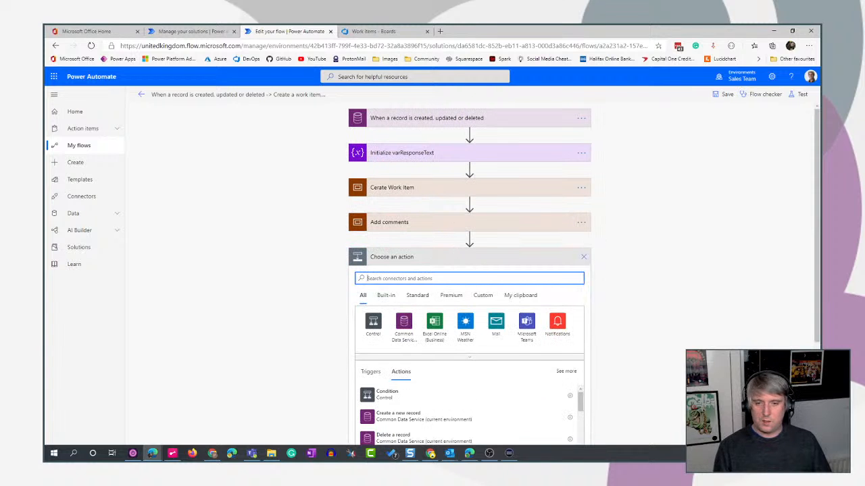
type("scope")
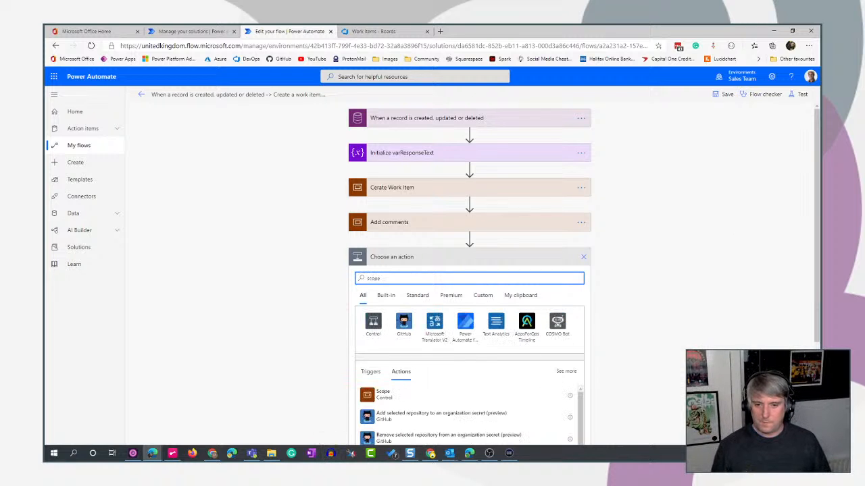
left_click(382, 393)
left_click(584, 257)
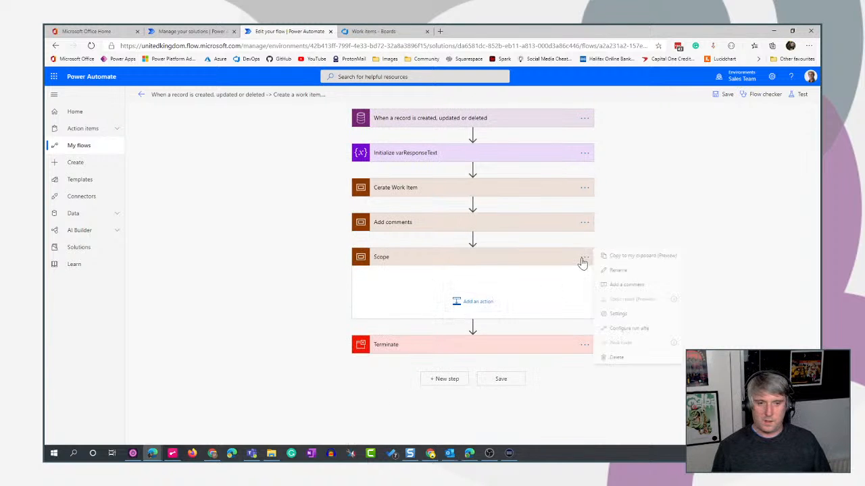
left_click(619, 271)
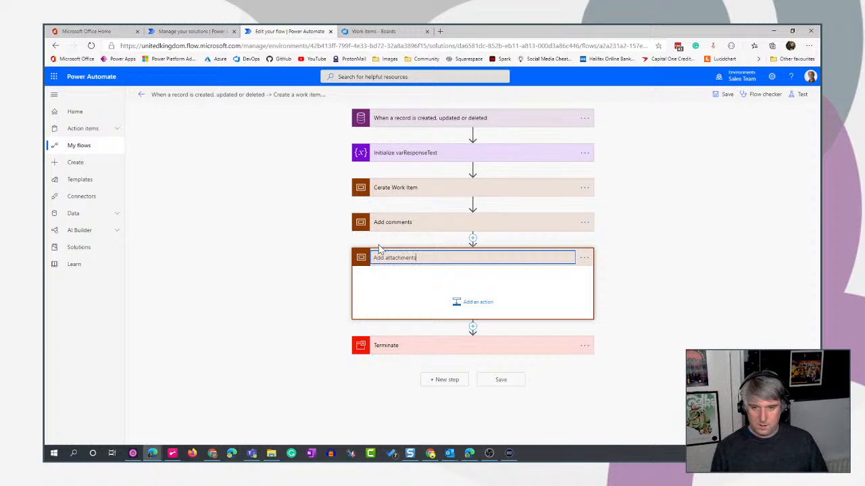
type("Add attachments")
Insert a Scope action between Add attachments and Terminate, rename it "Add cover image", and collapse it.
left_click(472, 328)
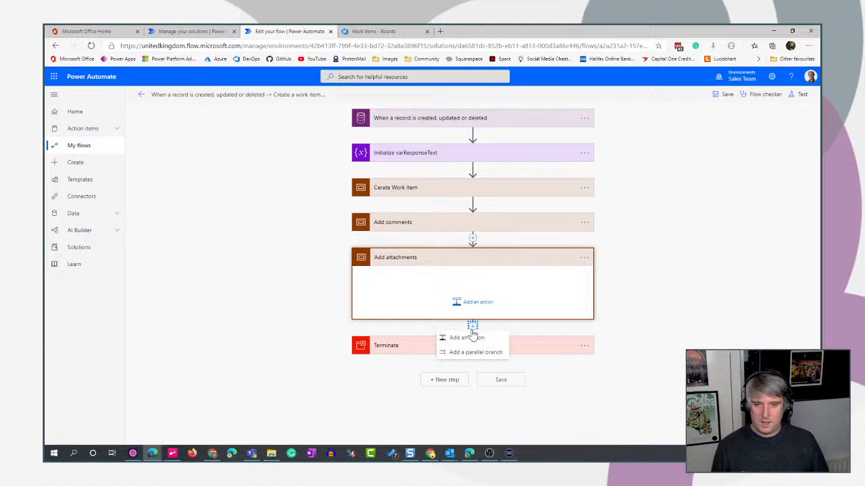
left_click(472, 337)
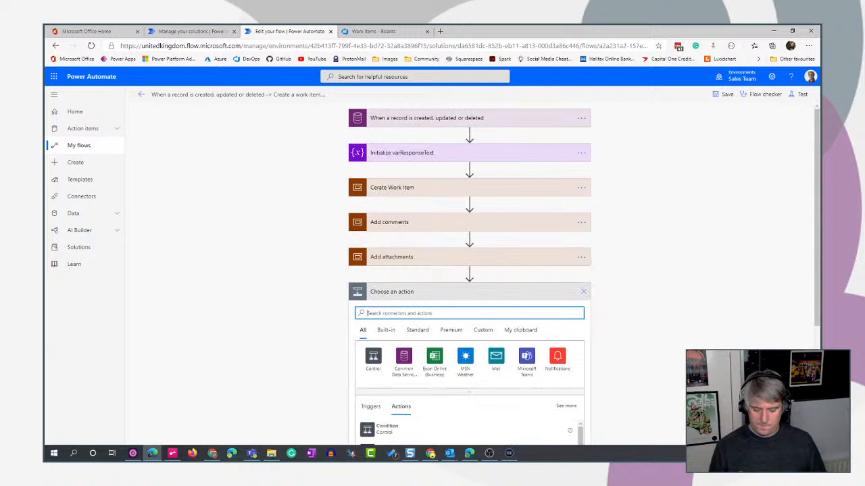
type("scope")
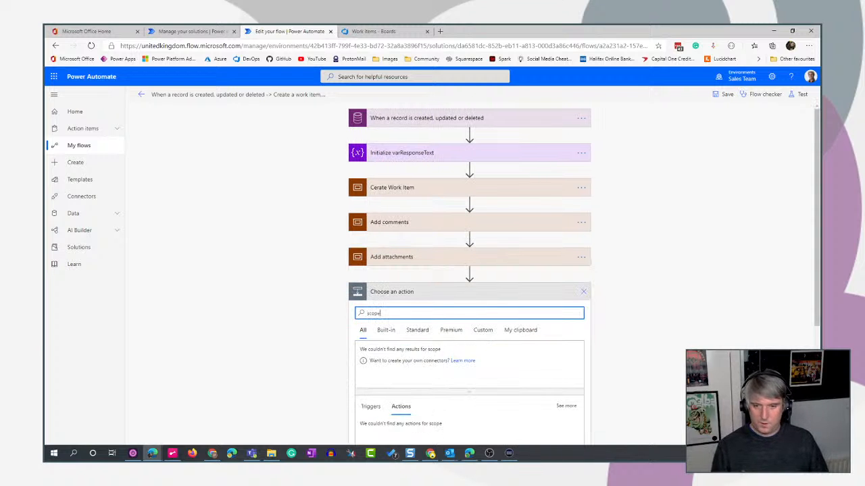
left_click(398, 327)
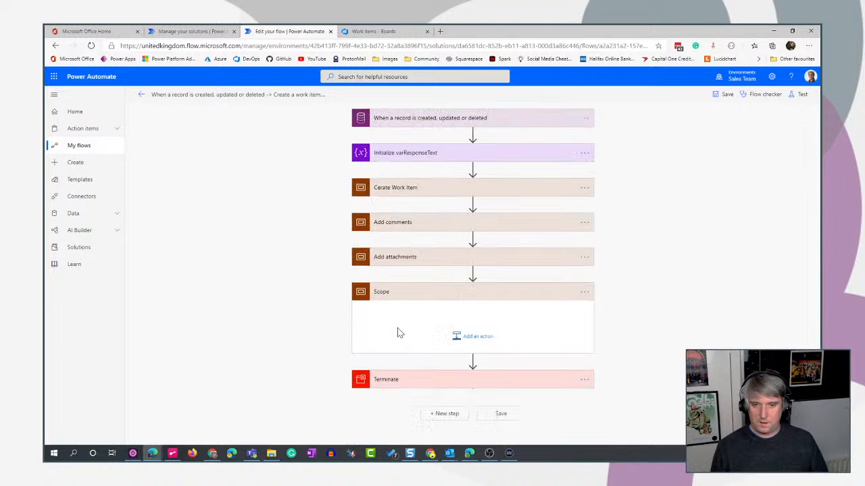
left_click(464, 338)
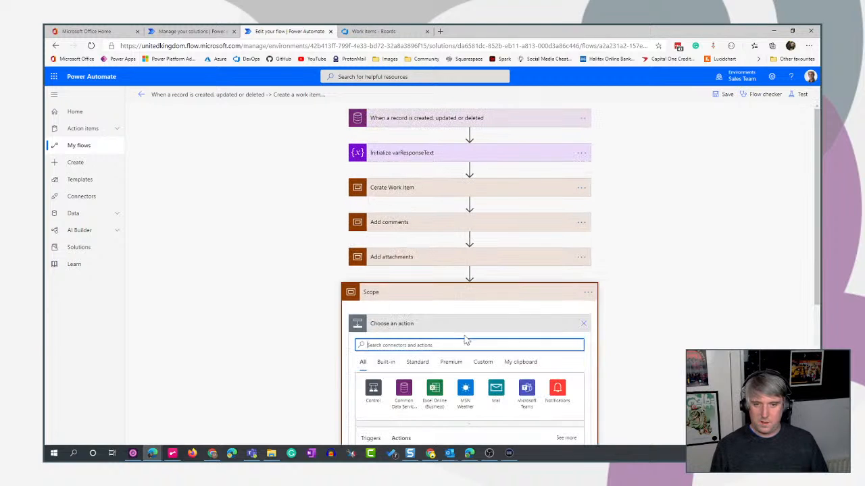
left_click(588, 293)
left_click(629, 306)
type("Add cover iomage")
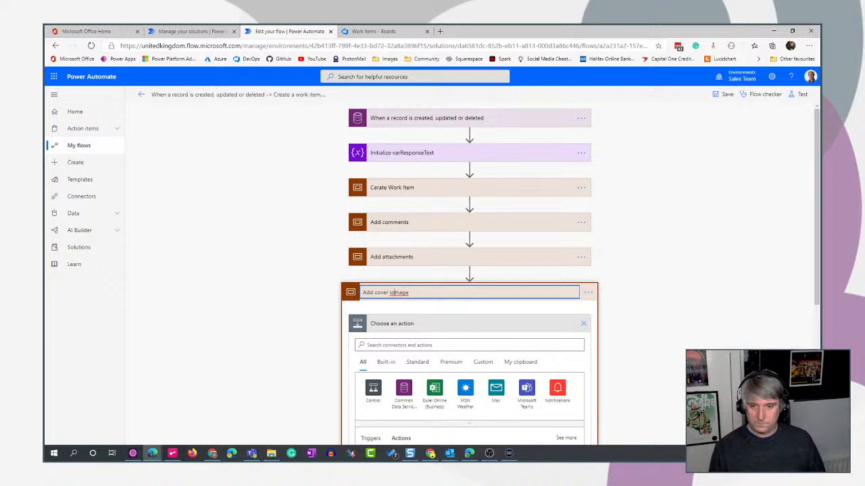
key("BackSpace")
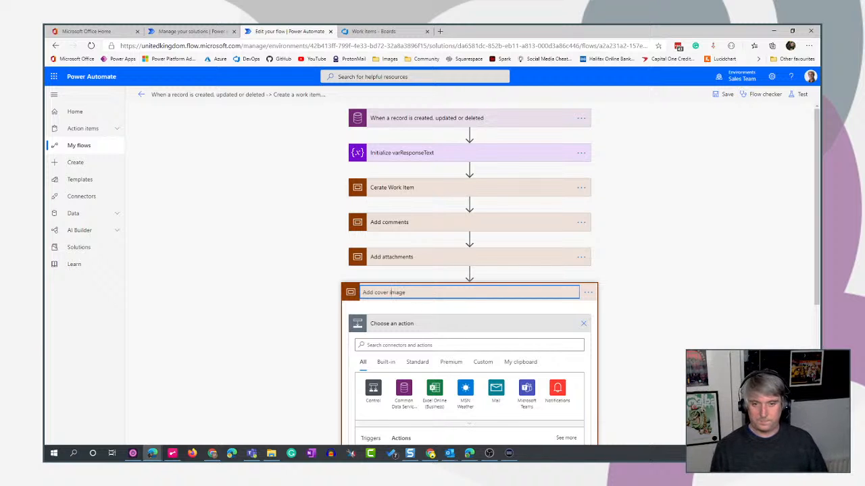
key("Return")
scroll(575, 241, "down", 3)
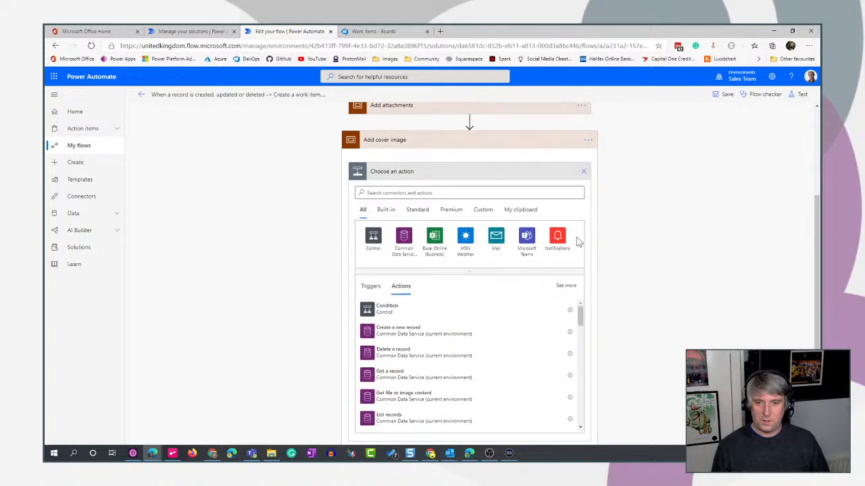
left_click(480, 140)
Open the Employee Idea File table in the Employee Ideas solution and select the Idea column's name, msft_employeeideaid.
left_click(457, 260)
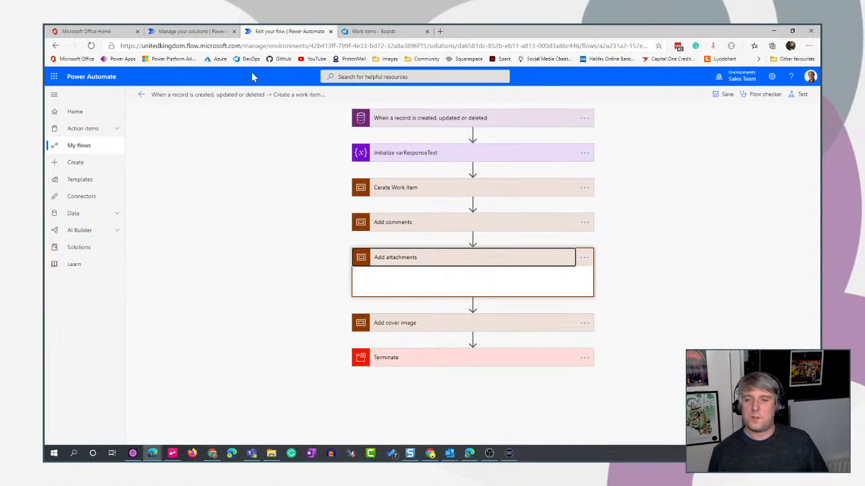
left_click(181, 32)
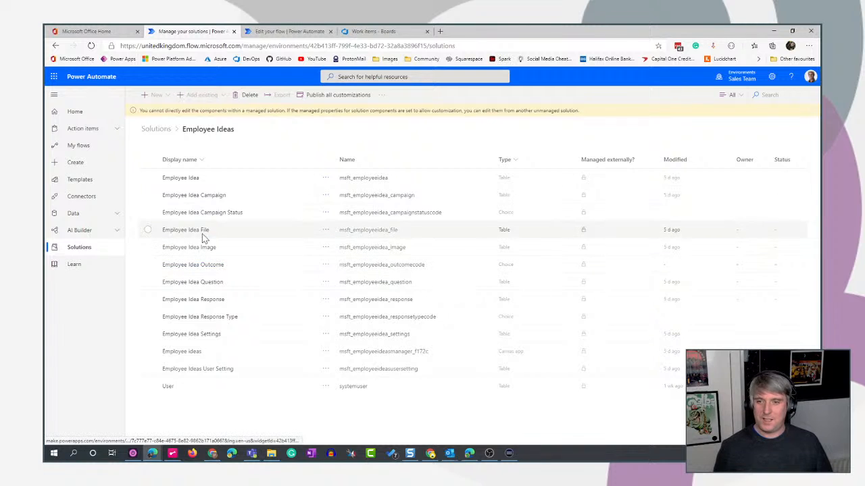
left_click(187, 231)
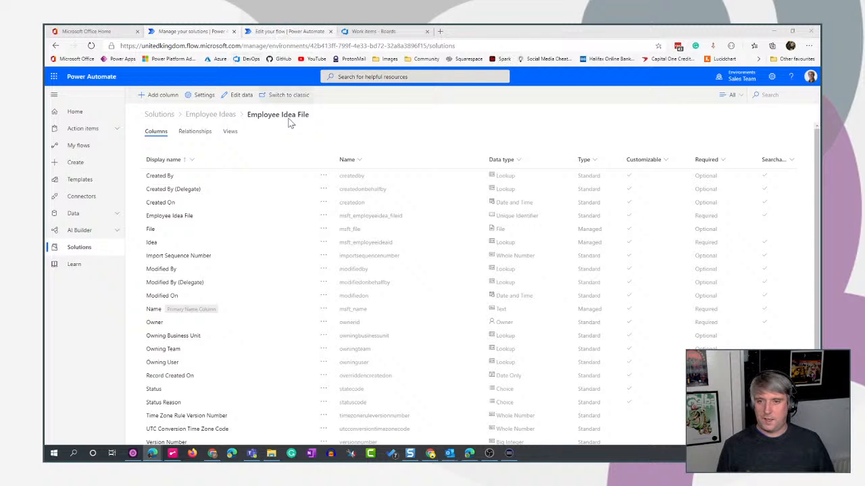
scroll(303, 222, "down", 1)
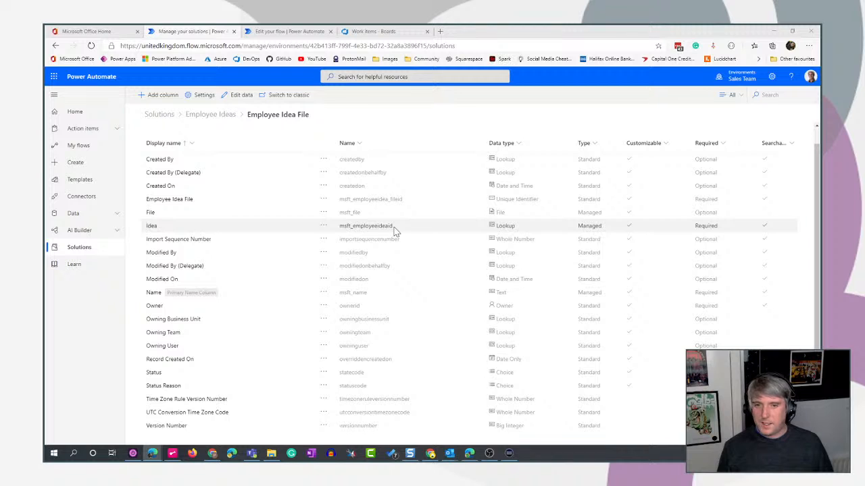
left_click_drag(393, 228, 339, 227)
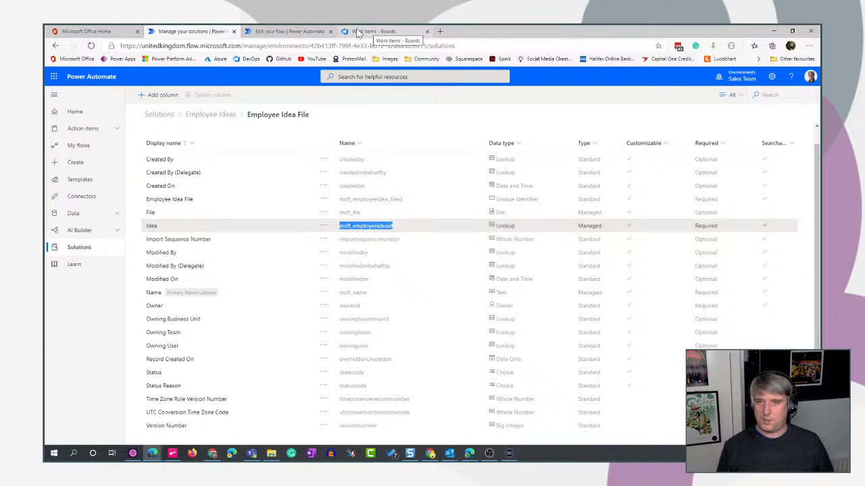
Return to the flow editor, check the contents of the Add cover image scope, and leave the Add attachments scope expanded.
left_click(292, 32)
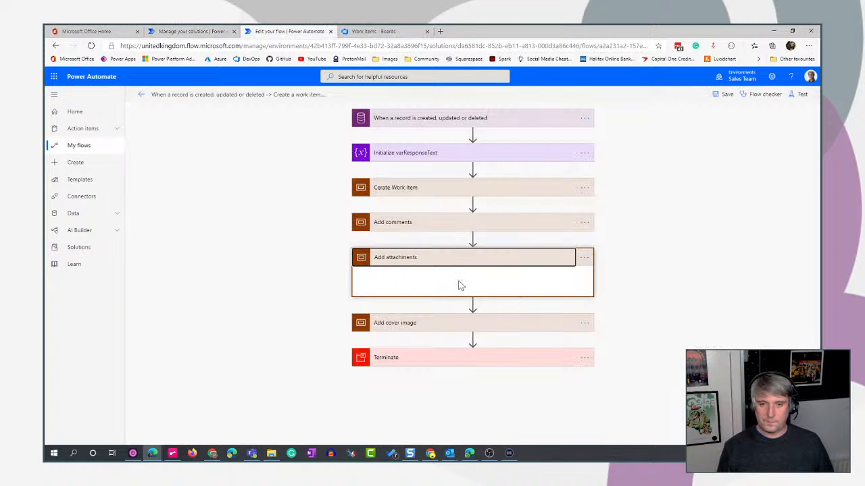
left_click(529, 262)
left_click(492, 263)
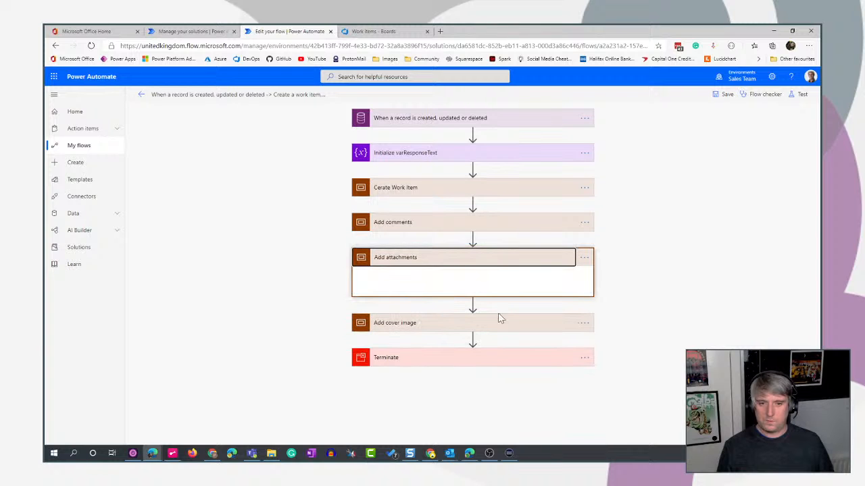
left_click(507, 264)
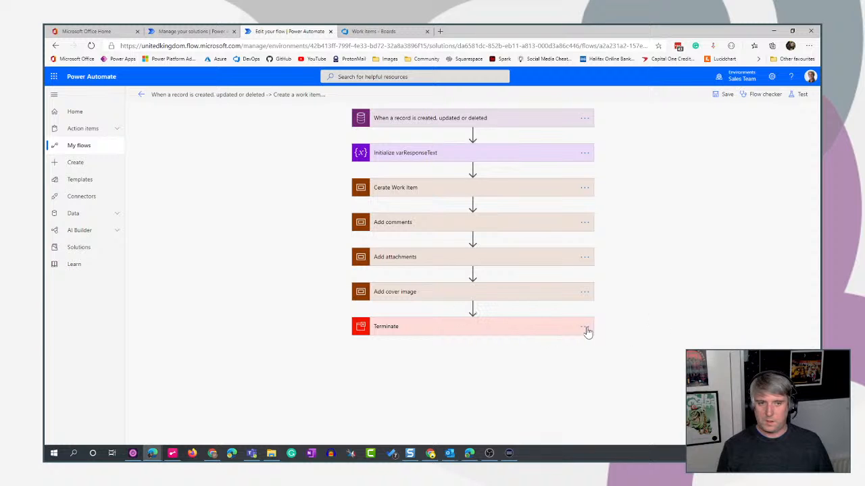
left_click(480, 299)
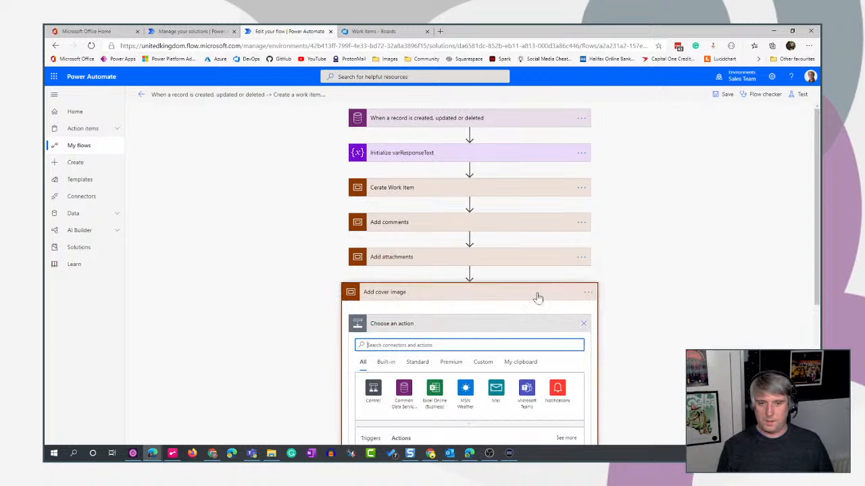
left_click(536, 298)
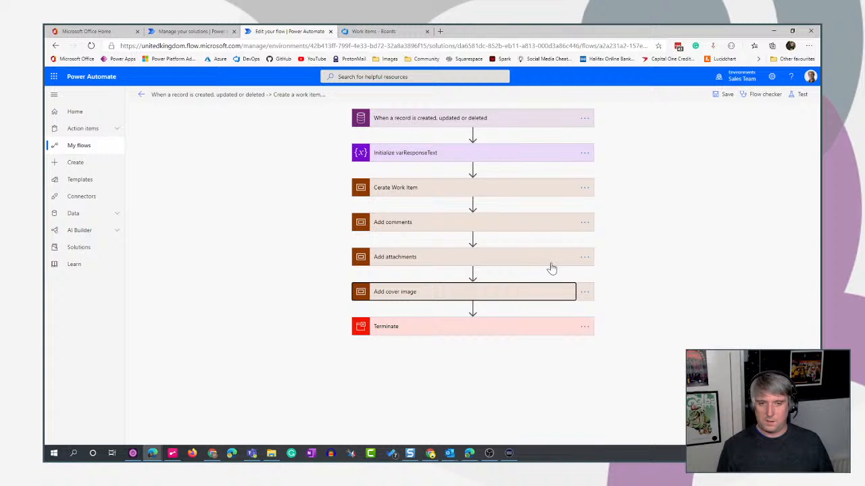
left_click(536, 259)
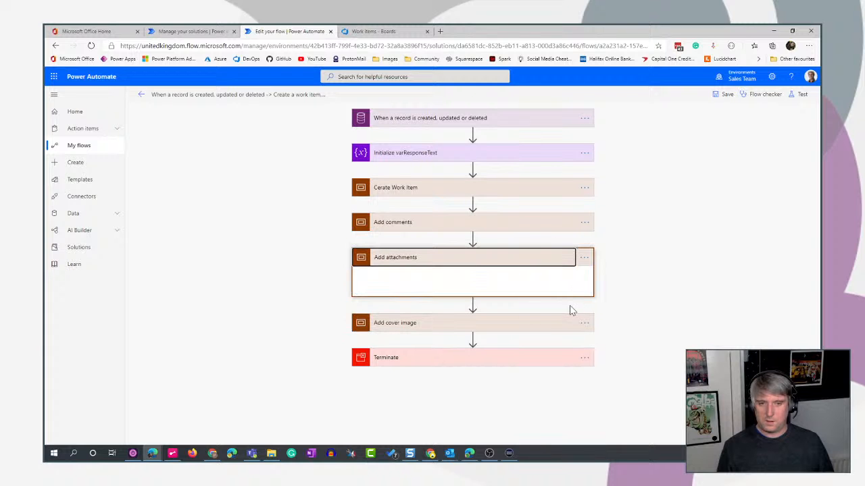
Add a Common Data Service List records action for Employee Idea Files to the Add cover image scope and show its advanced options.
left_click(543, 324)
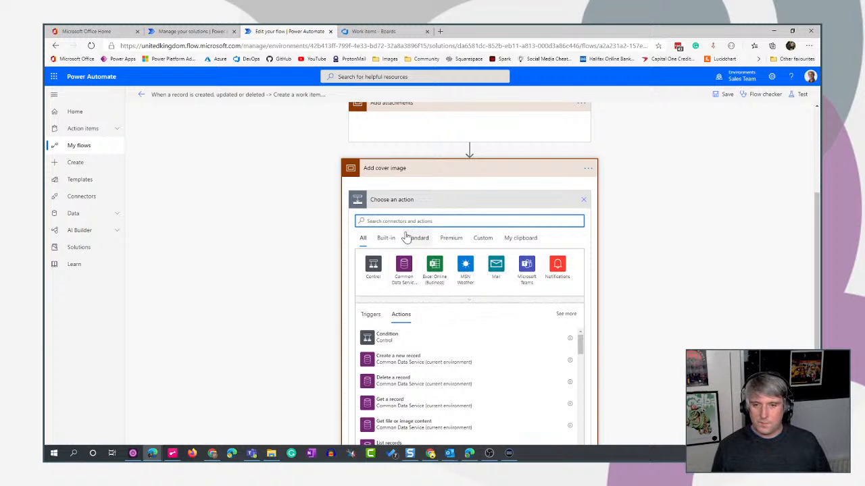
left_click(404, 266)
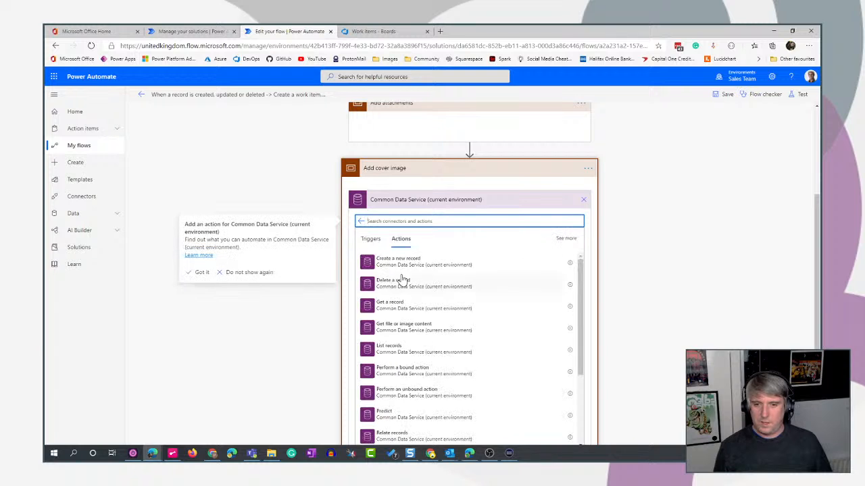
left_click(390, 356)
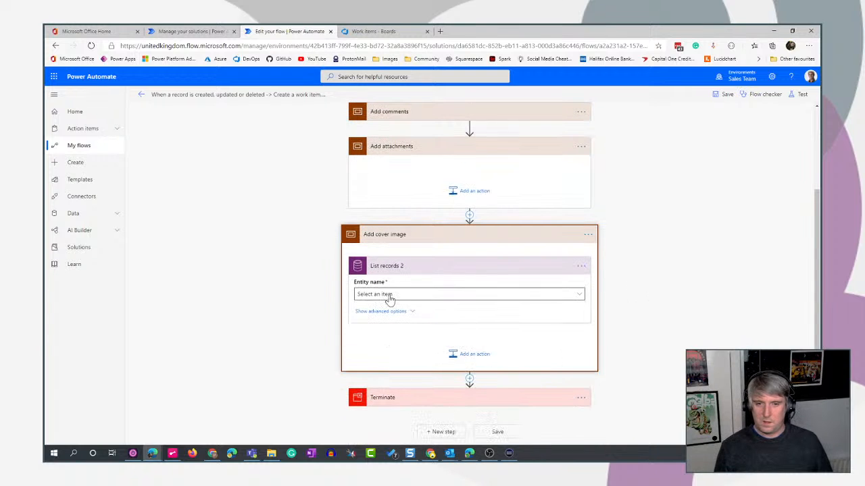
left_click(390, 297)
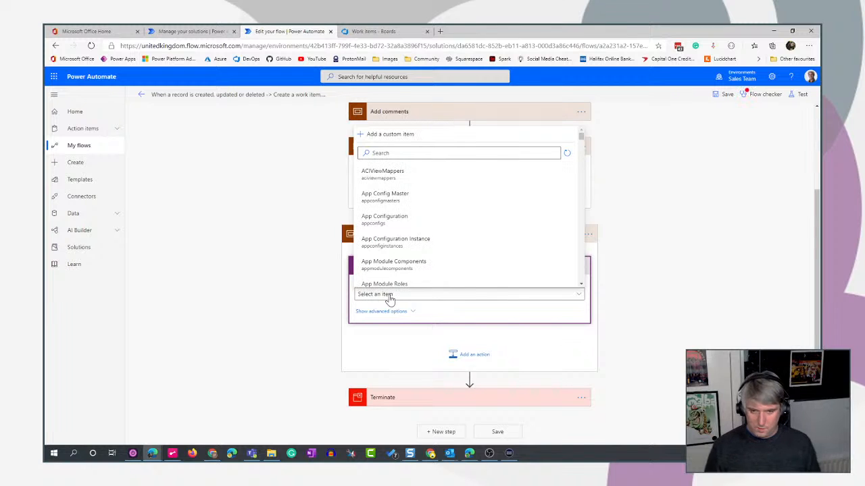
left_click(405, 153)
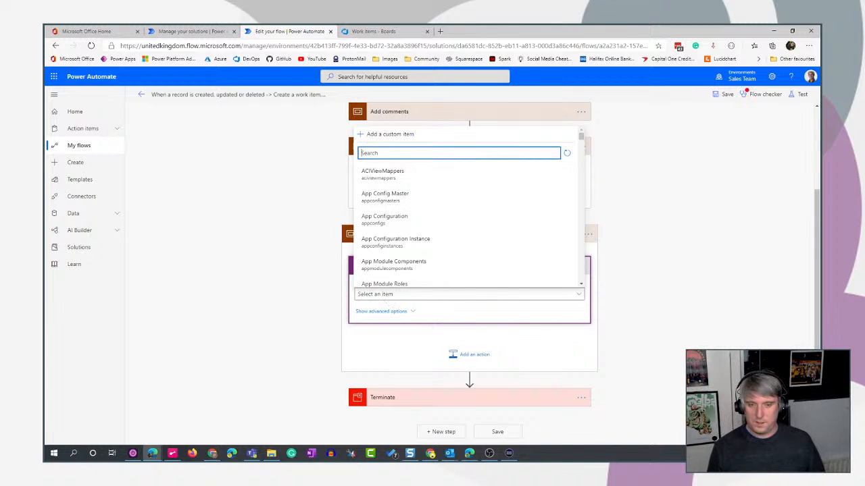
type("file")
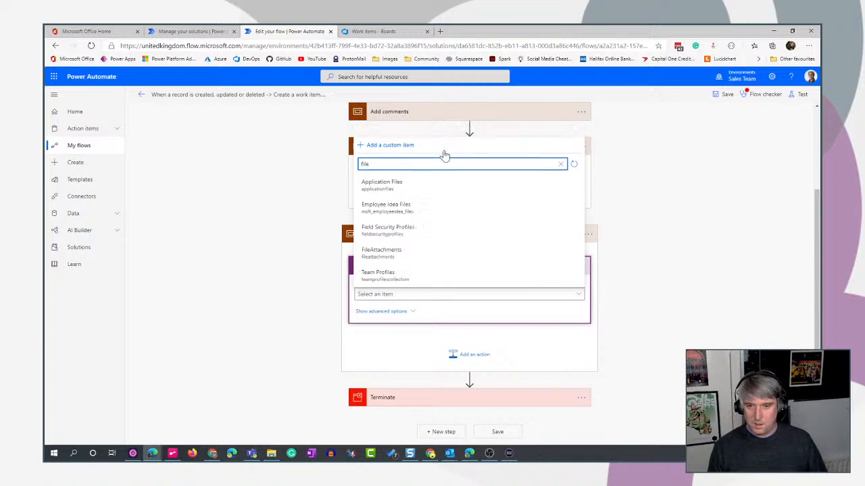
left_click(454, 210)
left_click(385, 312)
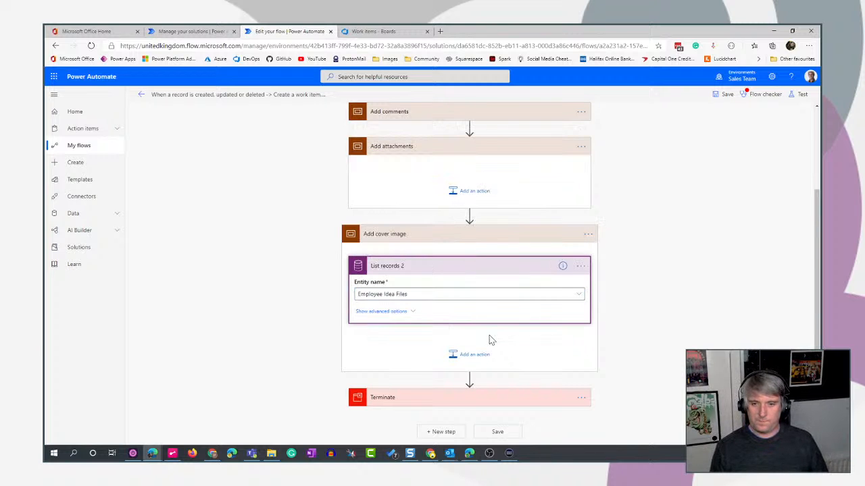
scroll(439, 275, "down", 2)
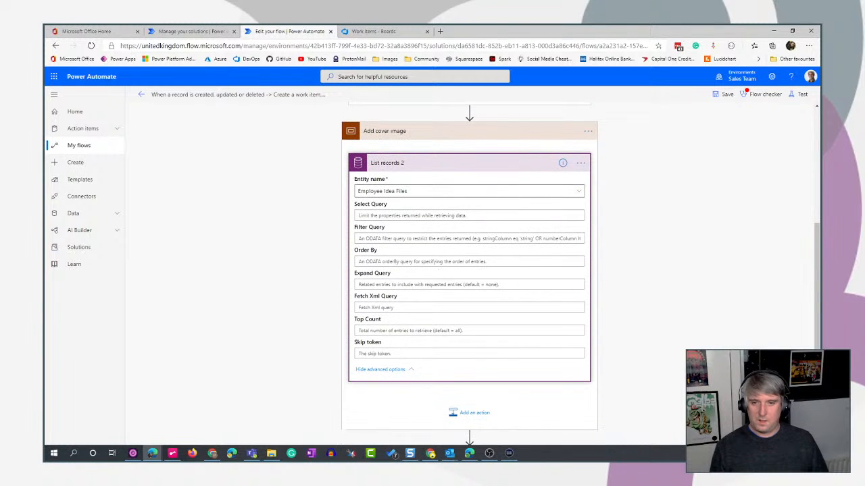
Copy the filter query of the List records action in the Add comments scope.
scroll(675, 290, "up", 4)
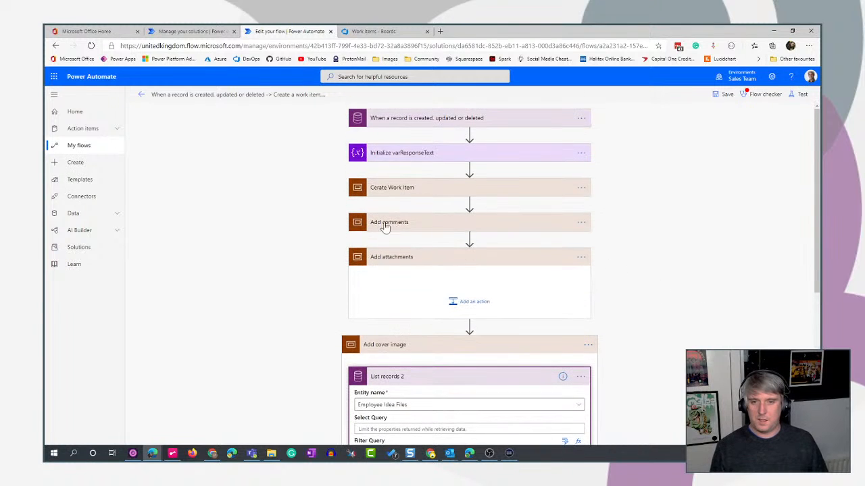
scroll(452, 162, "down", 2)
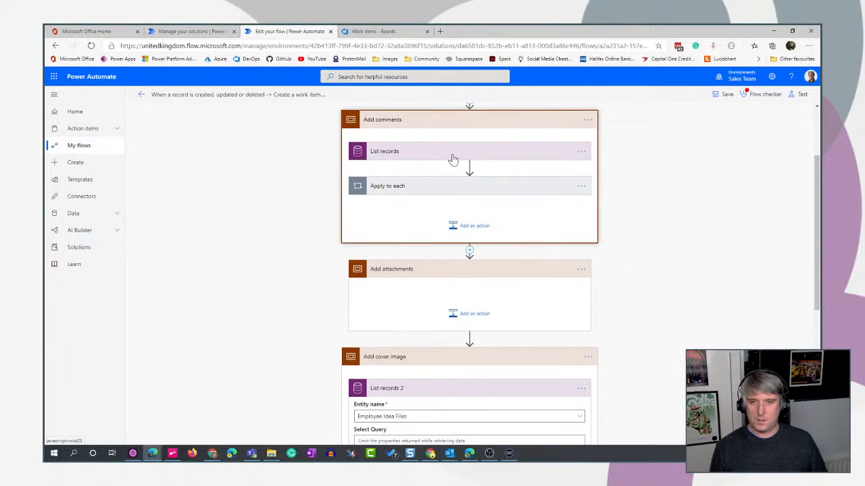
left_click(417, 150)
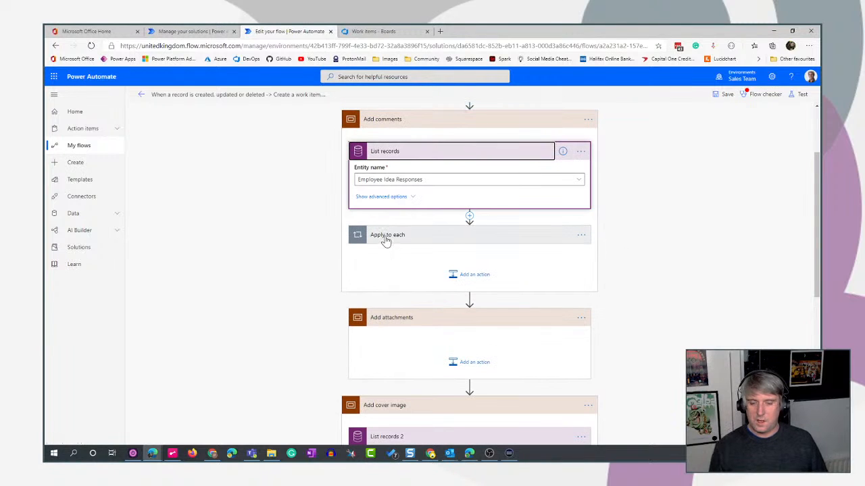
left_click(398, 199)
left_click(398, 198)
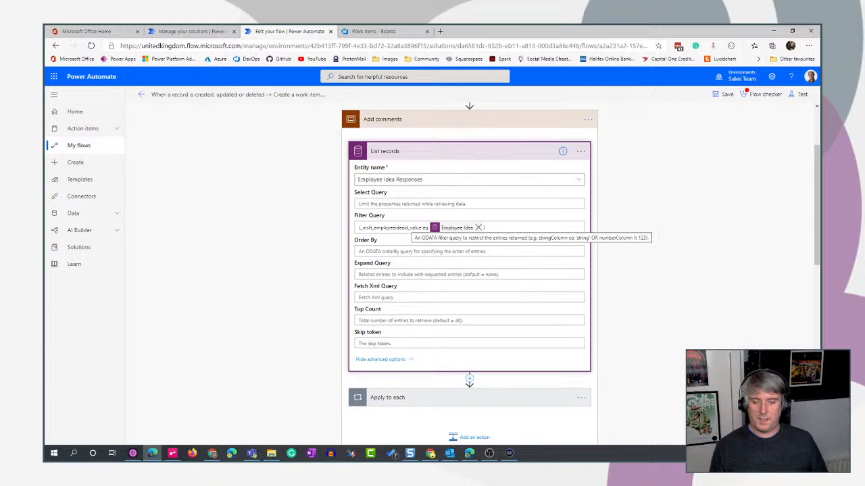
left_click_drag(486, 228, 344, 232)
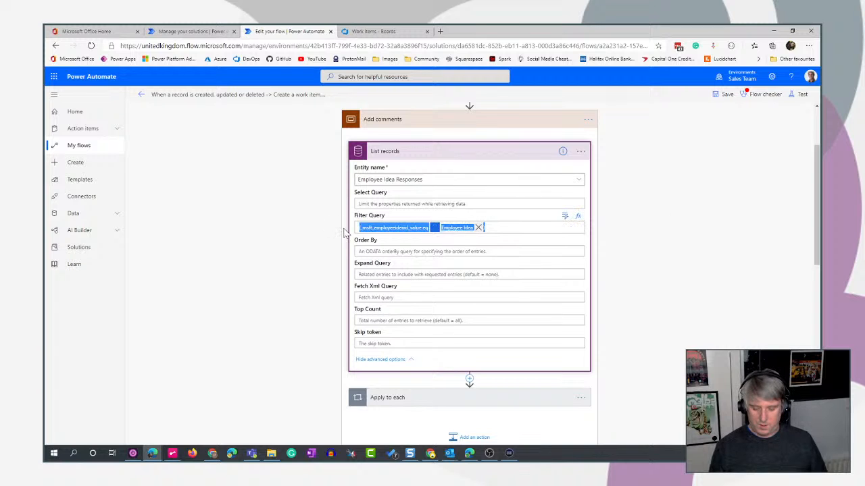
Collapse the Add comments scope and paste the copied _msft_employeeideaid_value filter query into List records 2.
left_click(511, 127)
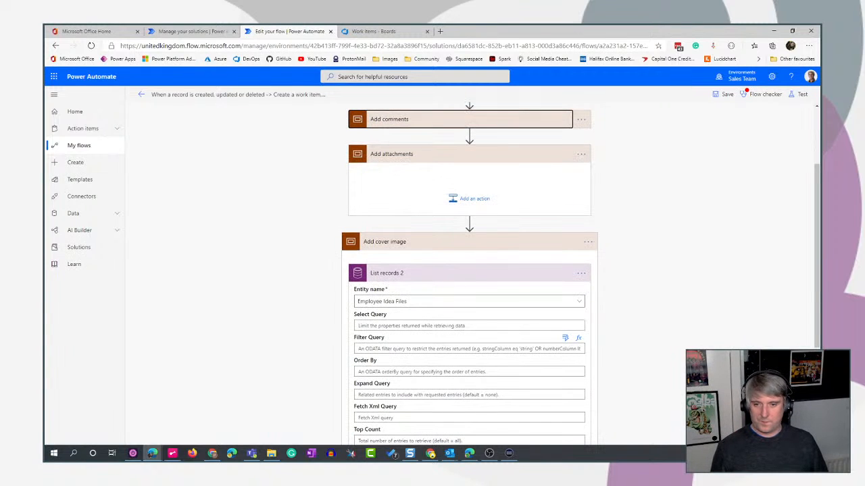
left_click(384, 349)
key("ctrl+v")
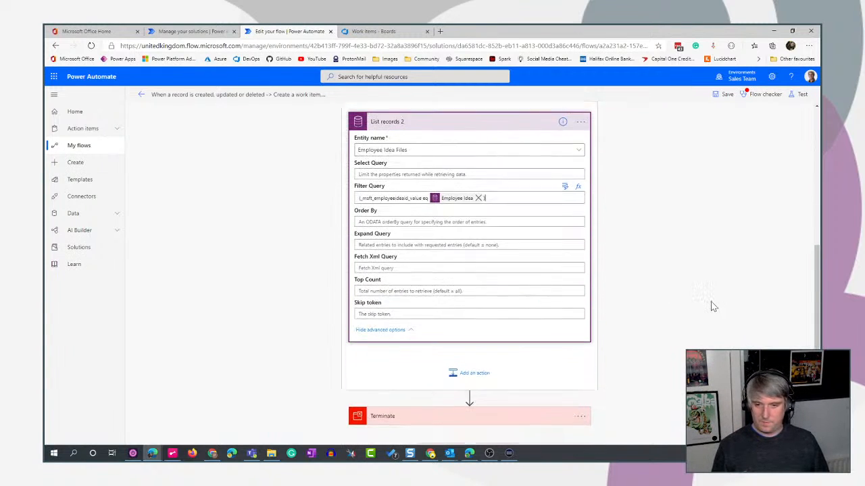
Collapse List records 2 and move it from the Add cover image scope into the Add attachments scope.
scroll(711, 302, "down", 2)
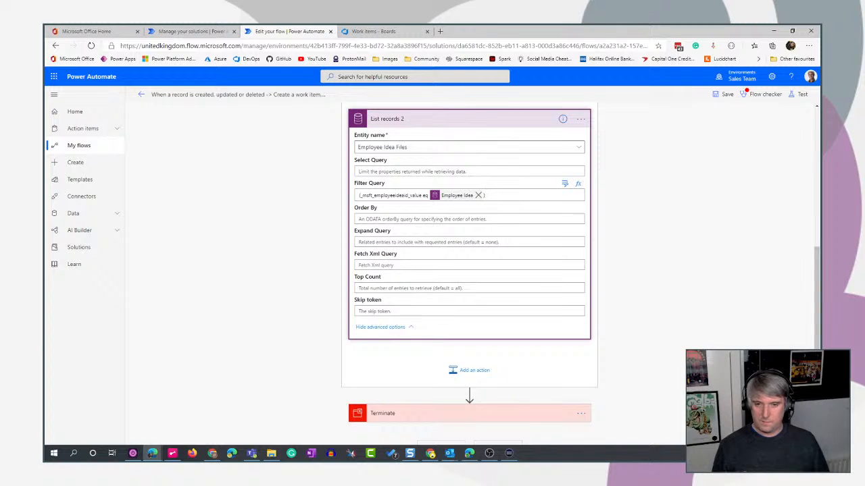
left_click(477, 119)
left_click_drag(426, 318, 473, 229)
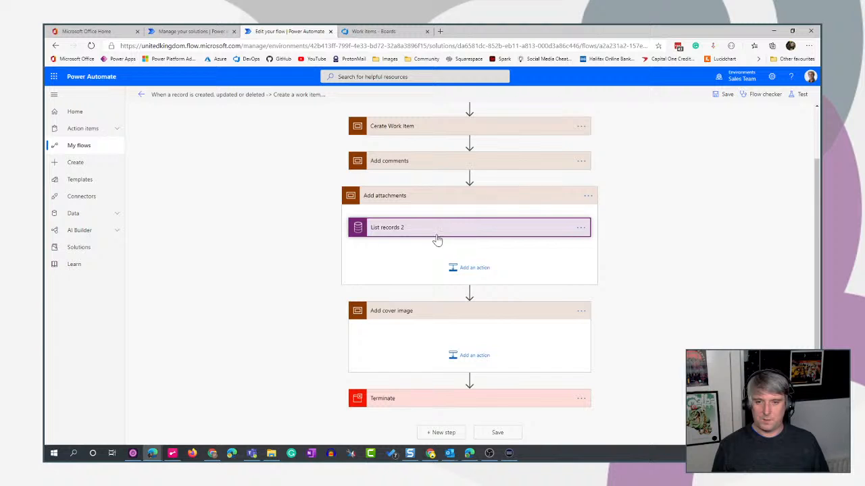
Add a Send an HTTP request to Azure DevOps action after List records 2 in the Add attachments scope.
left_click(476, 269)
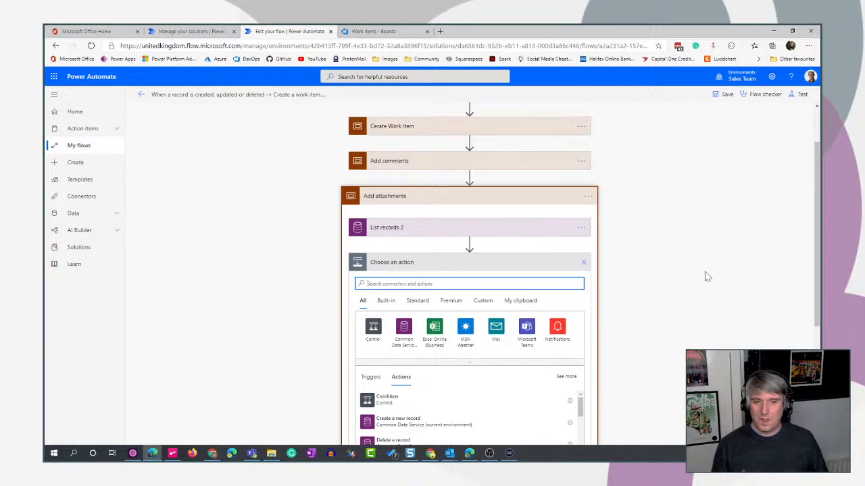
scroll(704, 275, "down", 1)
type("dev")
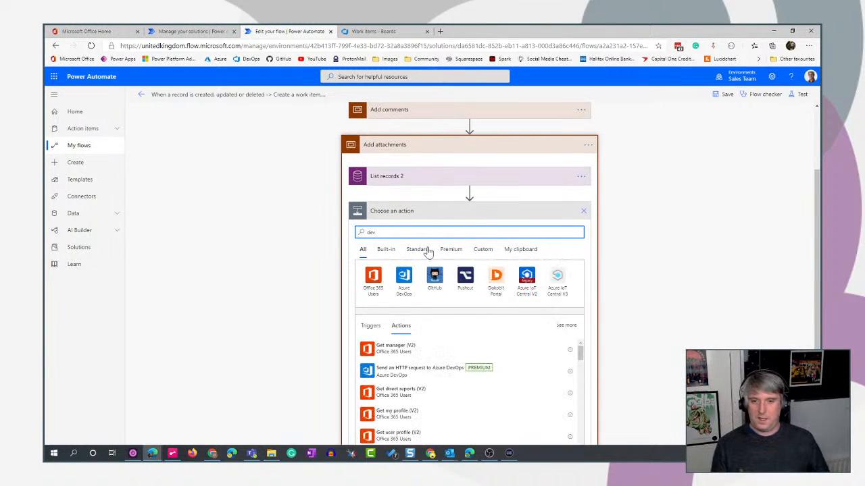
left_click(403, 275)
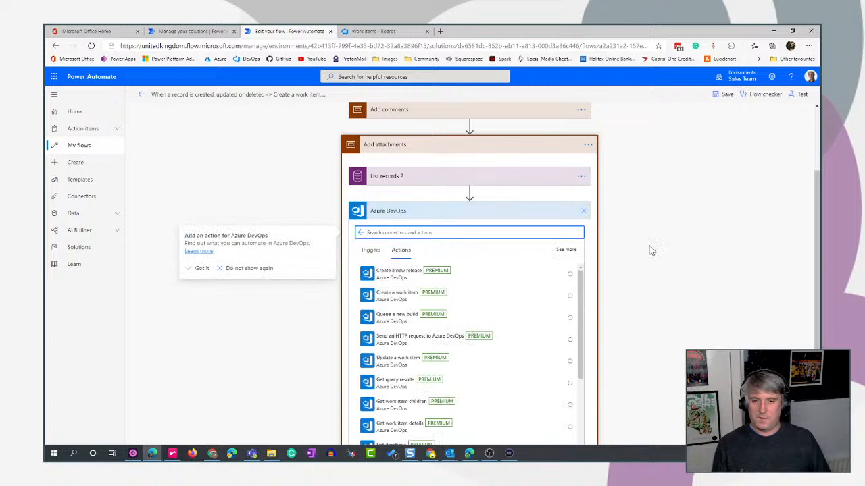
scroll(456, 230, "down", 1)
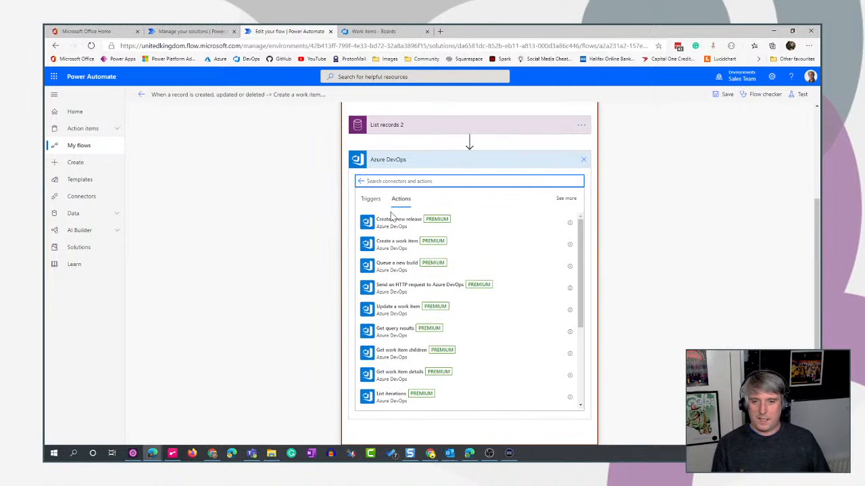
left_click(384, 291)
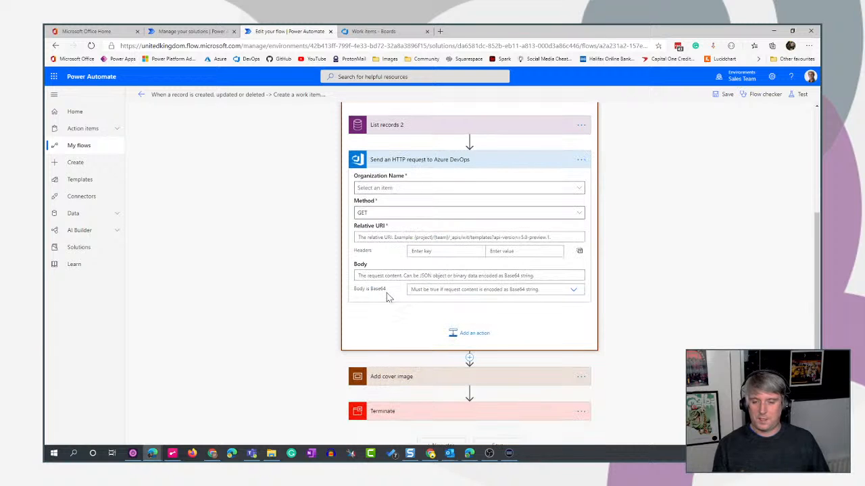
Set the request's organization to freefall365, method to POST and relative URI to Closing%20Pin%20Ltd/_apis/wit/attachments?fileName=[msft_name]&api-version=6.0.
left_click(415, 188)
left_click(418, 189)
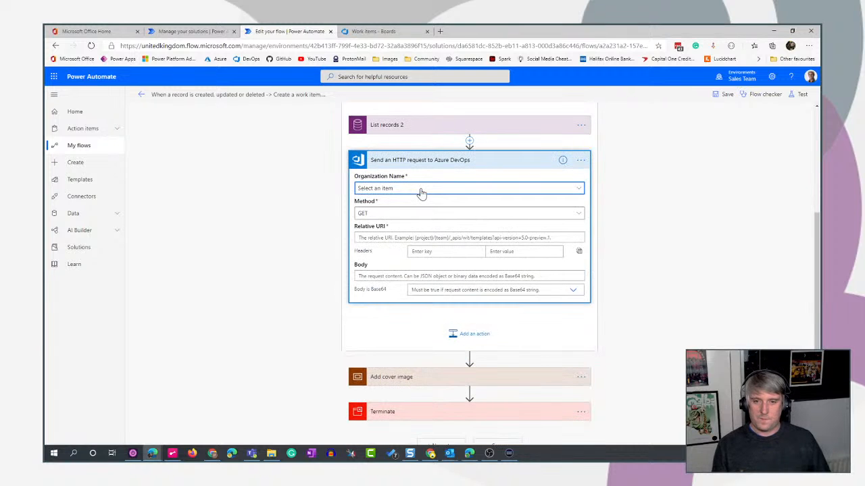
left_click(389, 190)
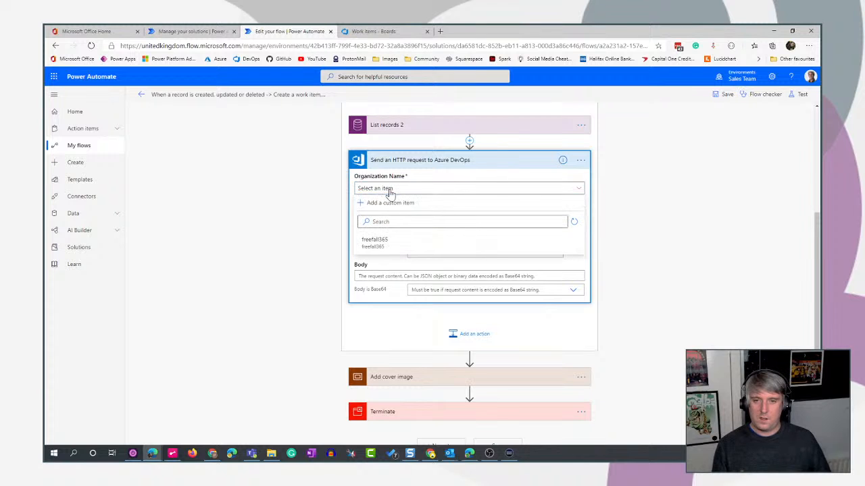
left_click(377, 242)
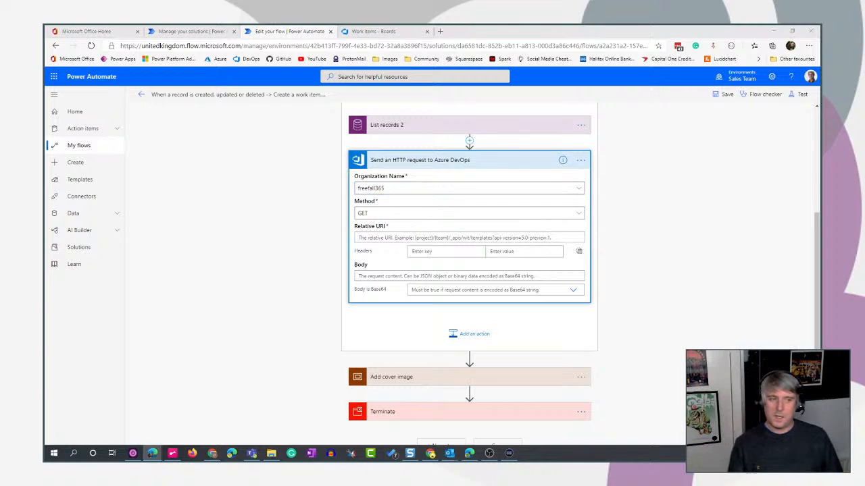
left_click(545, 215)
left_click(403, 296)
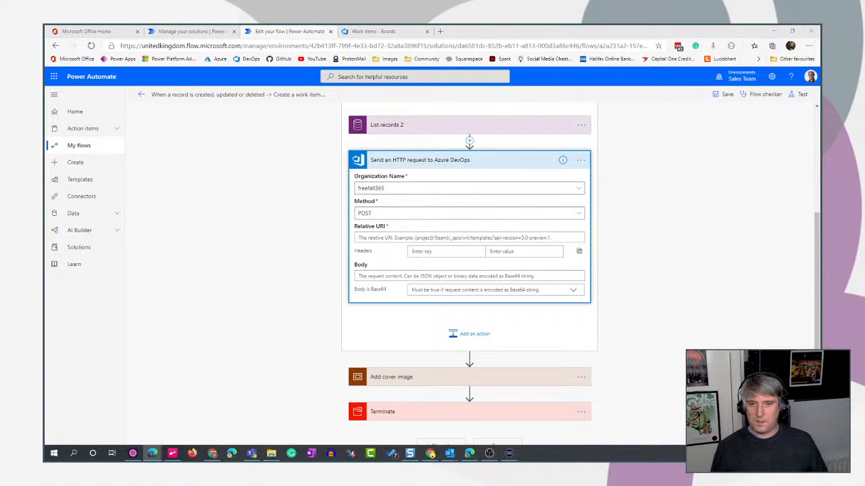
left_click(379, 237)
key("ctrl+v")
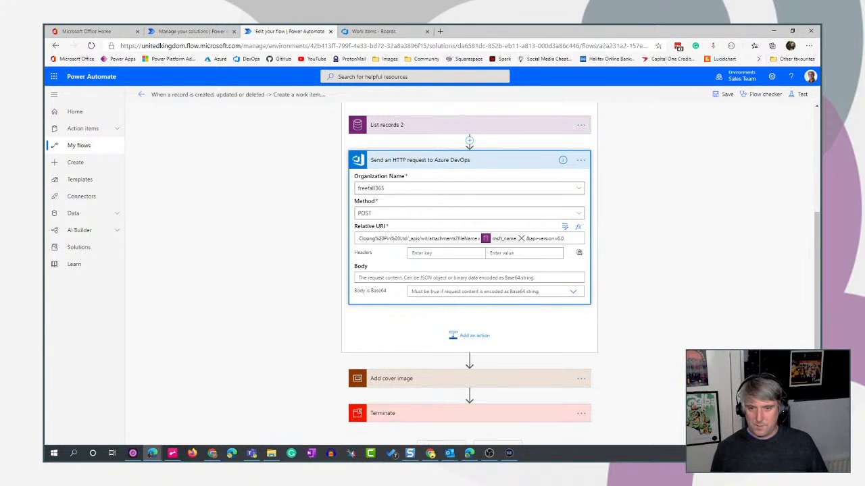
Compare the relative URI's project part with the project address in Azure DevOps, and review the URI's attachments part.
left_click_drag(406, 238, 324, 238)
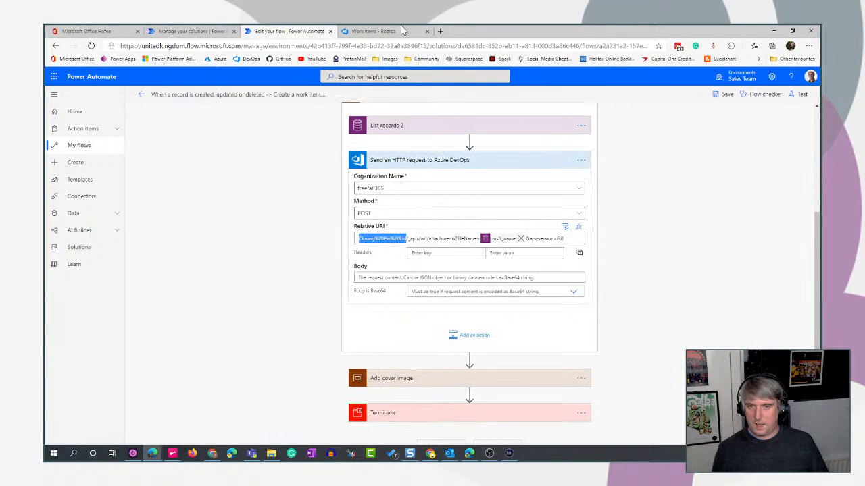
left_click(368, 31)
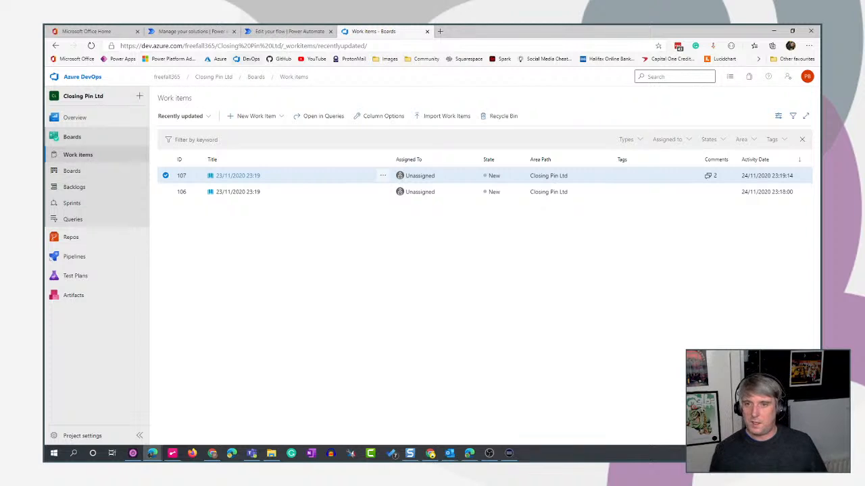
left_click(277, 31)
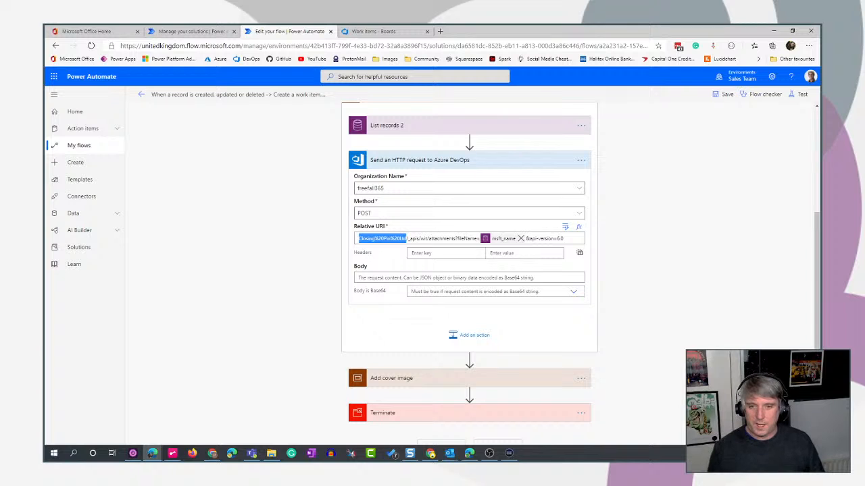
left_click_drag(429, 238, 454, 239)
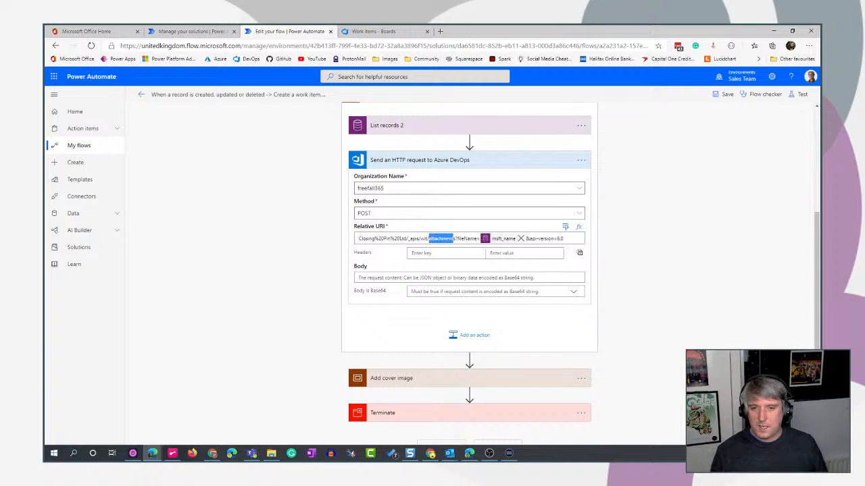
Replace the fileName value in the request's relative URI with the dynamic Name from List records 2, and reopen the request inside the loop.
left_click(521, 240)
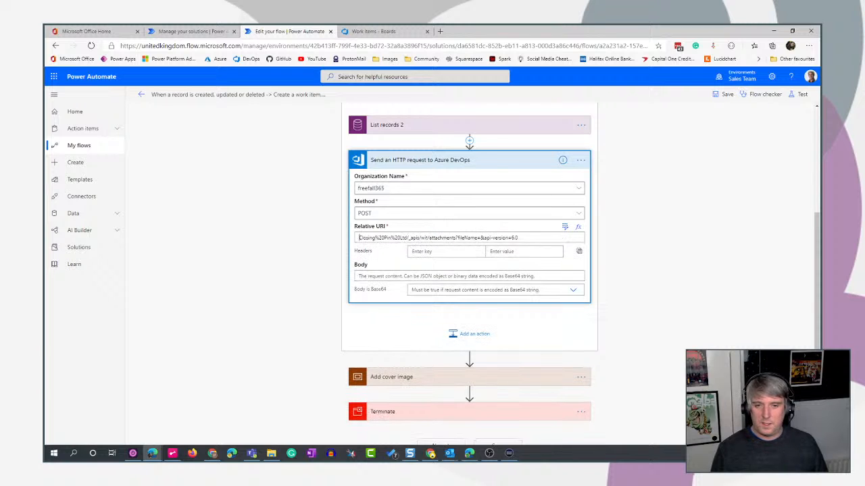
scroll(648, 279, "up", 1)
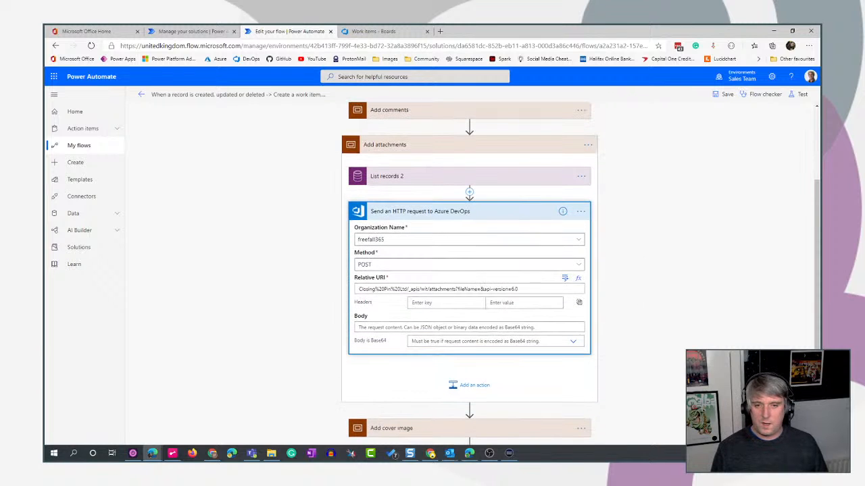
left_click(565, 278)
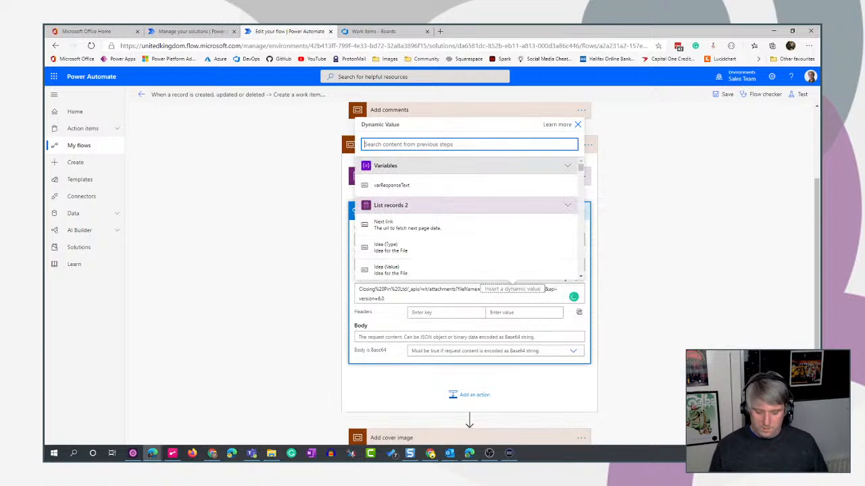
type("name")
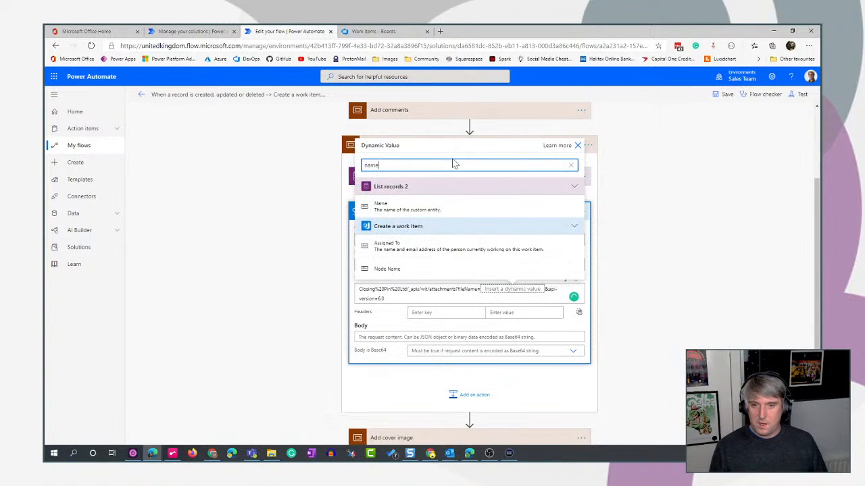
left_click(433, 209)
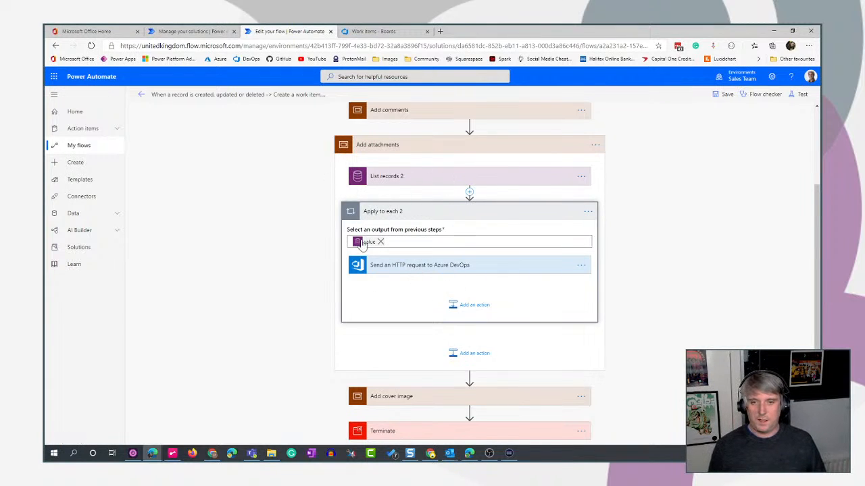
left_click(529, 272)
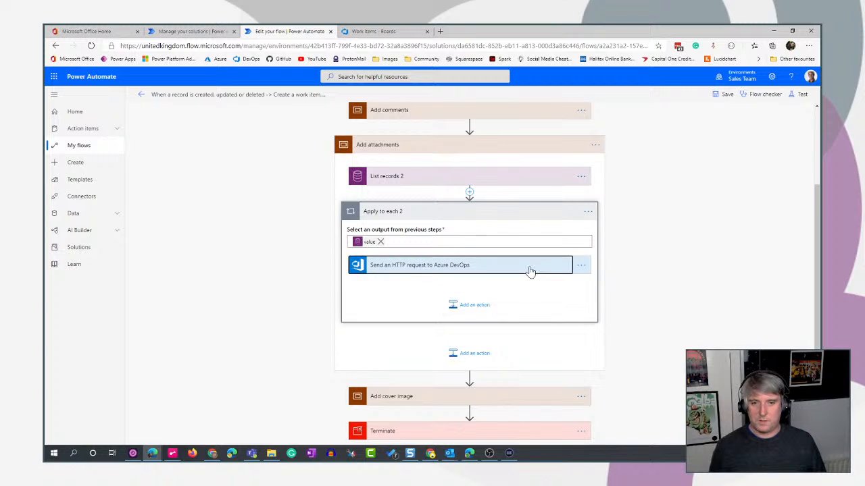
scroll(538, 284, "down", 1)
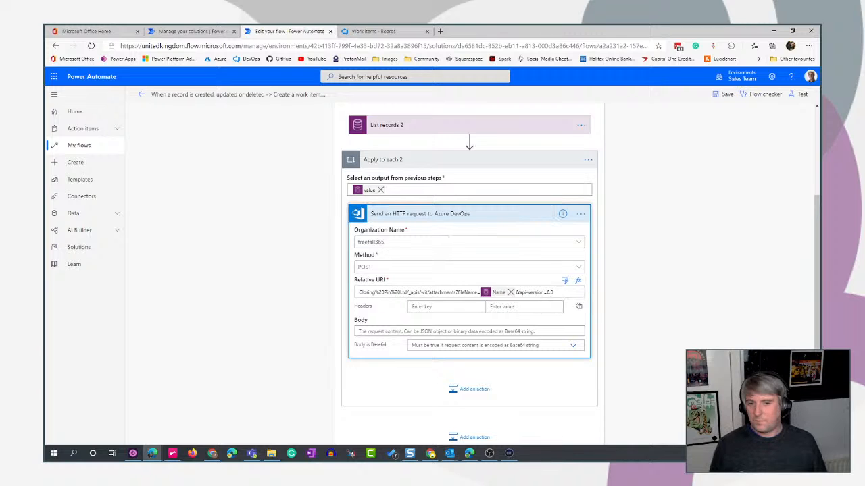
Look through the dynamic values available for the request's Body for the attachment's file content.
scroll(649, 298, "up", 3)
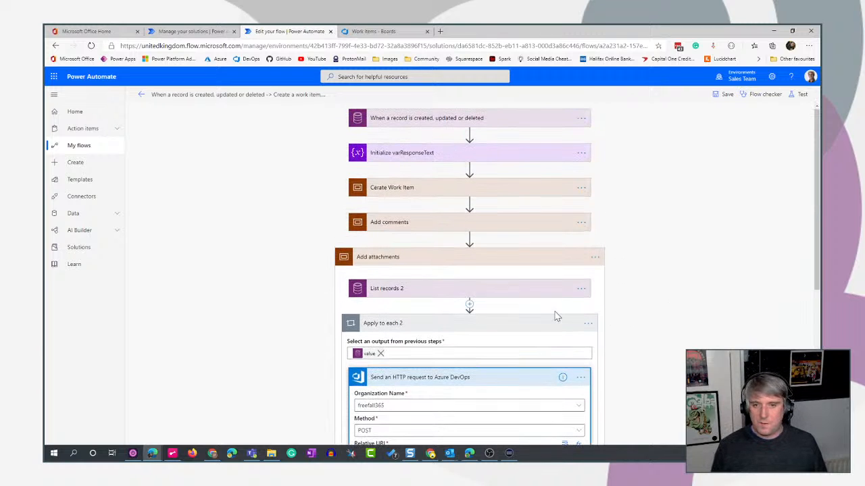
scroll(669, 358, "down", 4)
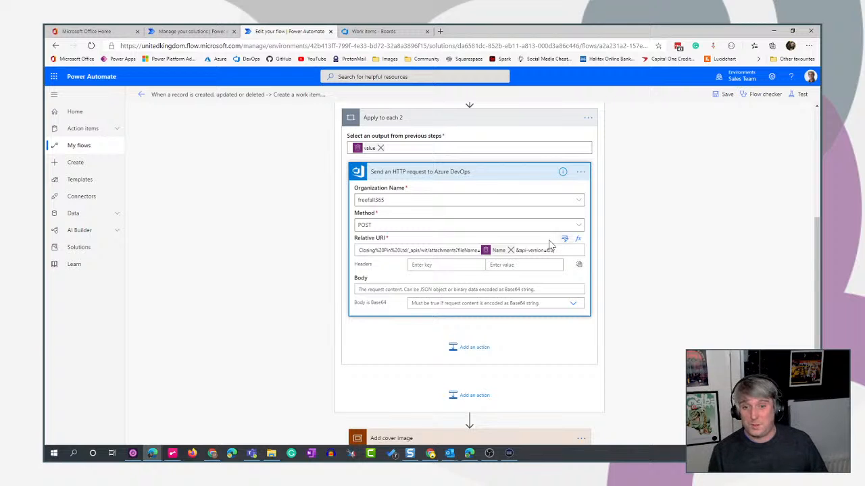
scroll(729, 328, "down", 1)
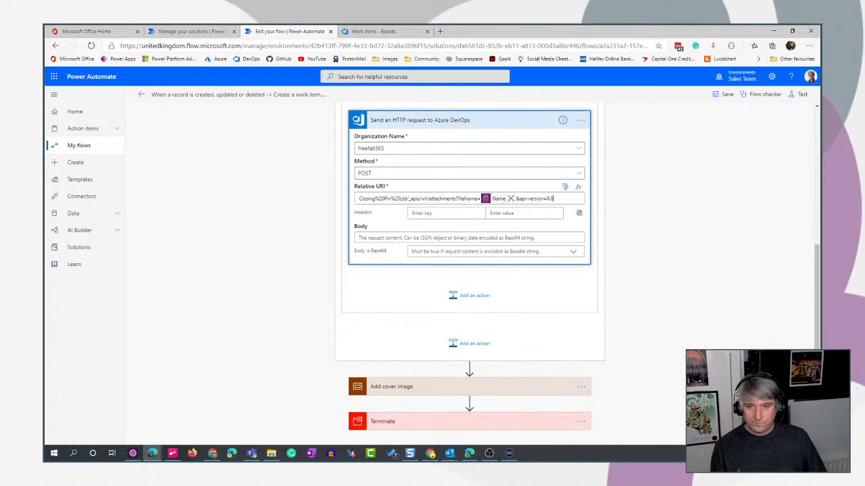
left_click(361, 238)
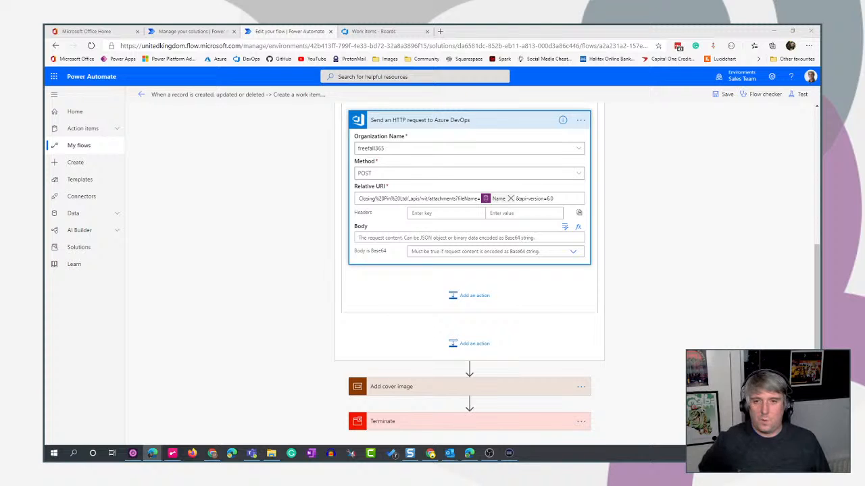
left_click(565, 228)
scroll(486, 382, "down", 1)
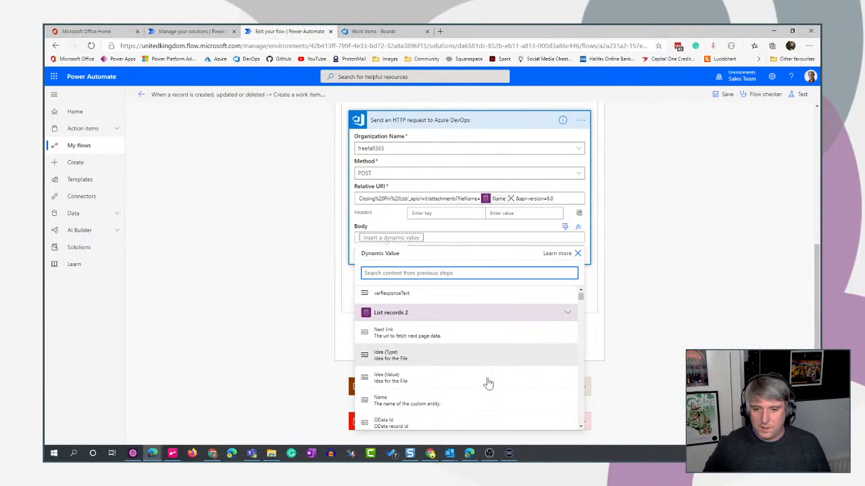
scroll(488, 383, "down", 5)
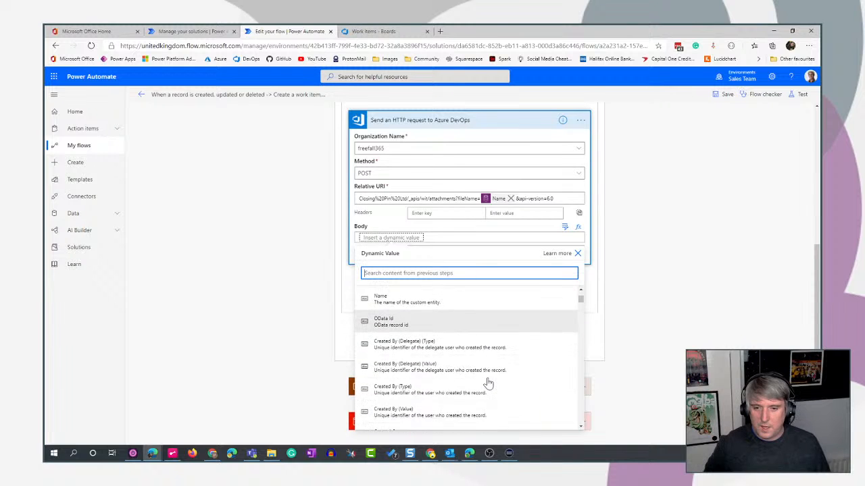
scroll(487, 383, "down", 6)
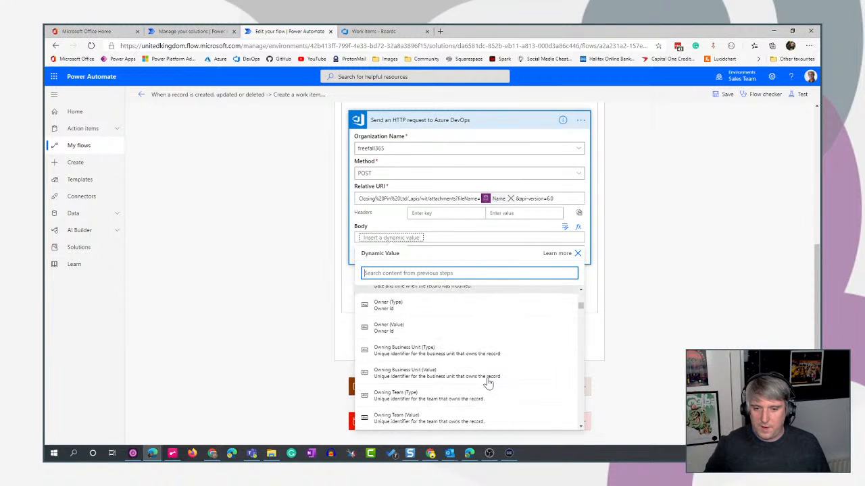
scroll(487, 383, "up", 8)
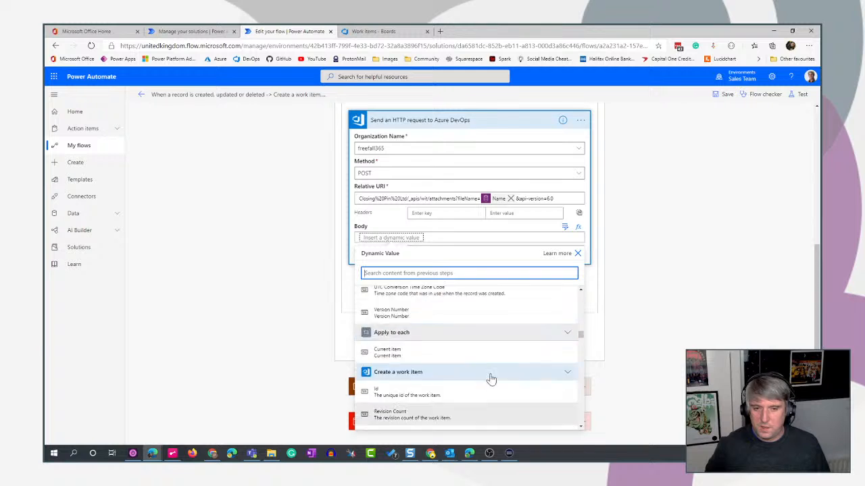
scroll(488, 378, "up", 6)
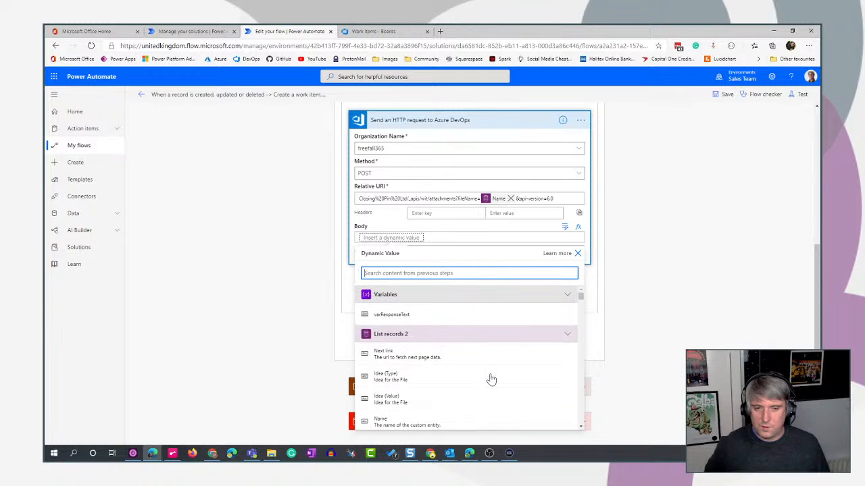
left_click(716, 264)
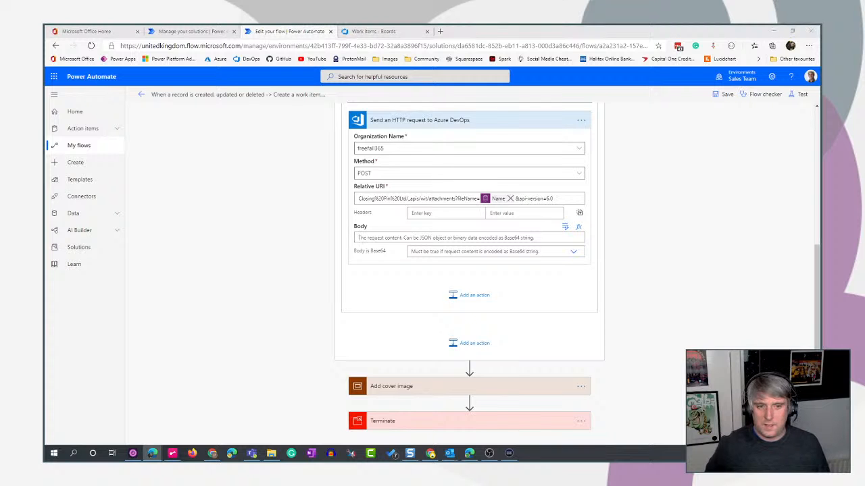
Examine the Employee Idea File table's rows and its File column in the Employee Ideas solution, and return to the flow.
scroll(654, 242, "up", 2)
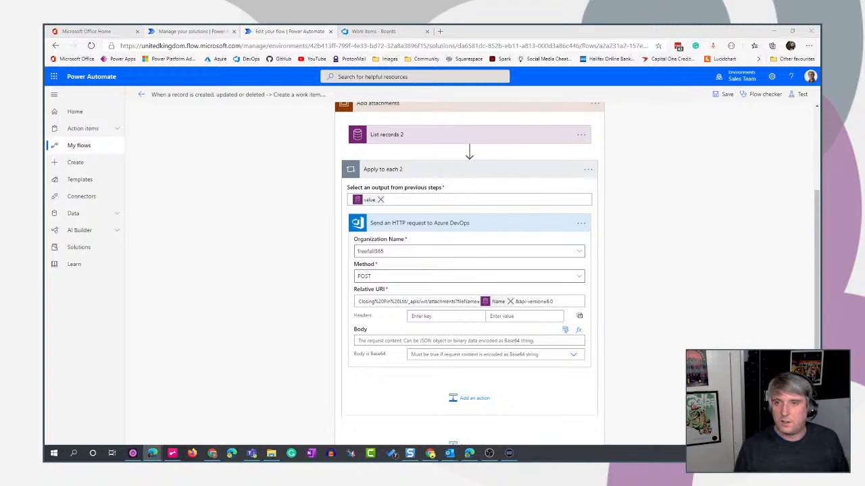
left_click(182, 32)
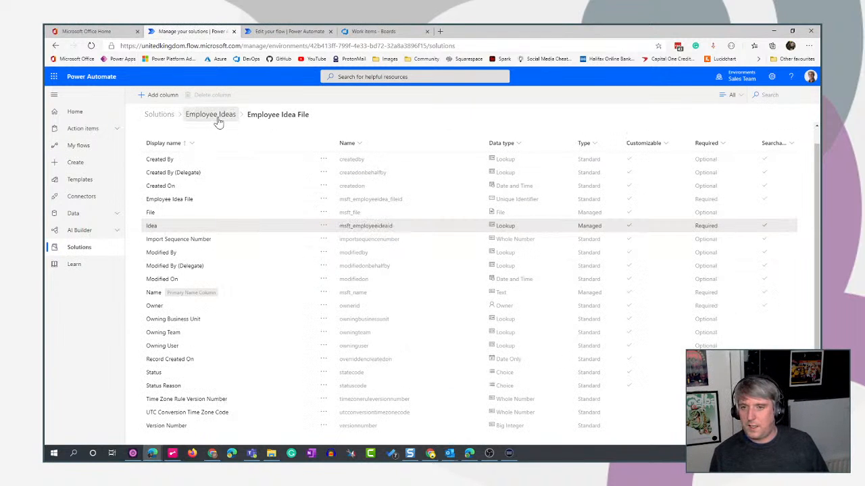
left_click(215, 117)
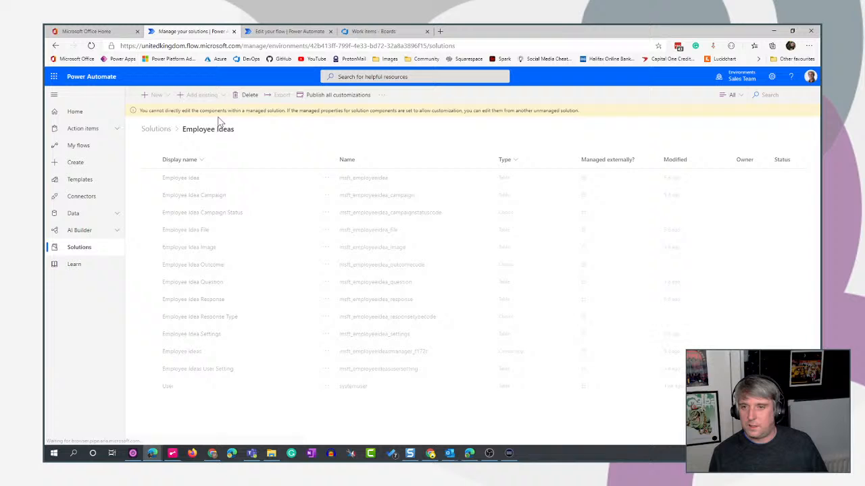
left_click(184, 232)
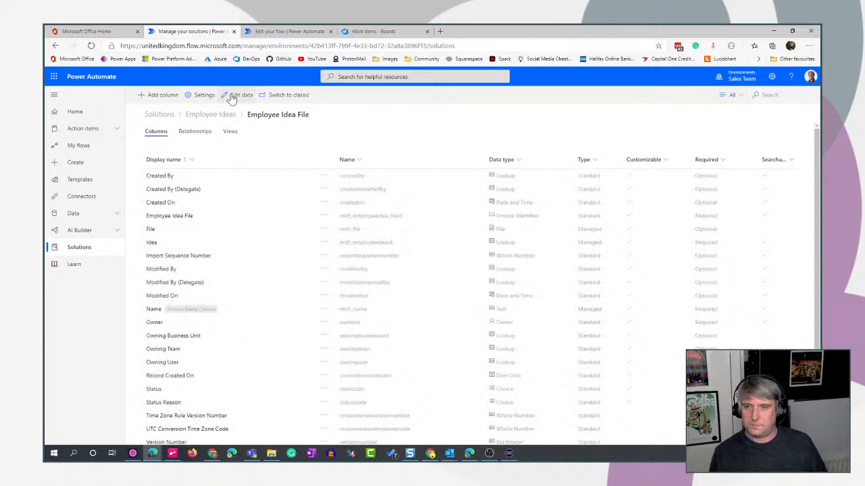
left_click(231, 95)
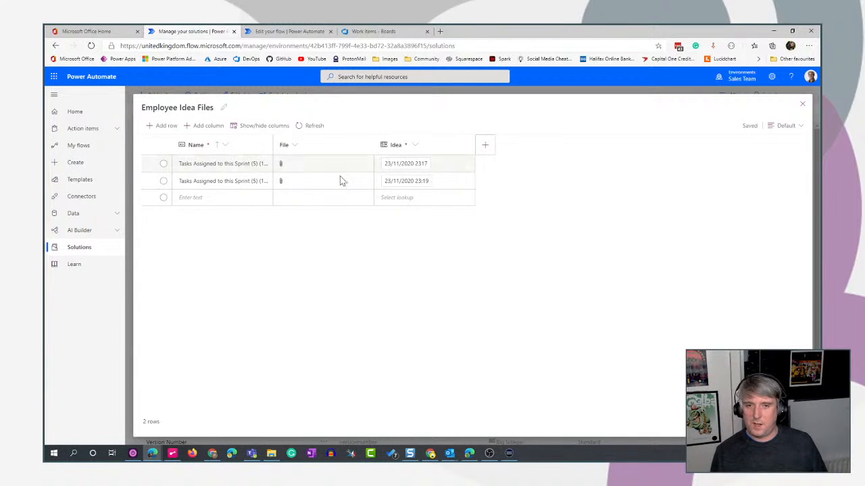
left_click(289, 31)
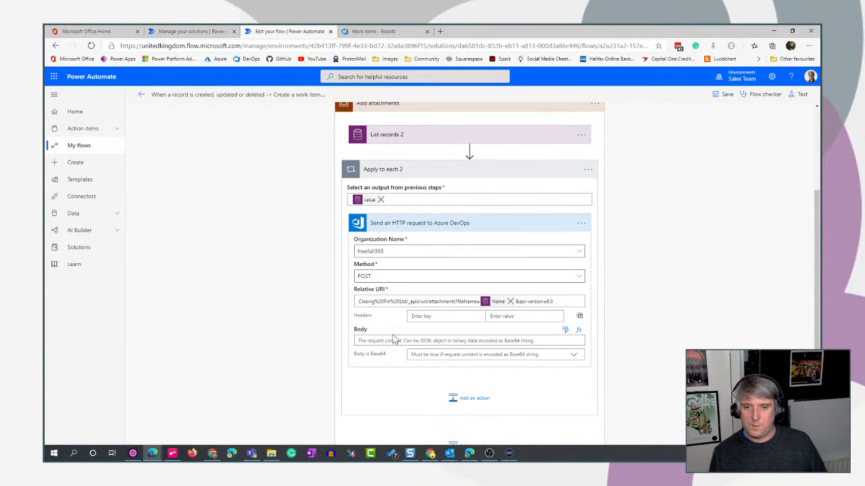
Search the dynamic values for "file" for the request's Body, and close the list without inserting one.
left_click(566, 330)
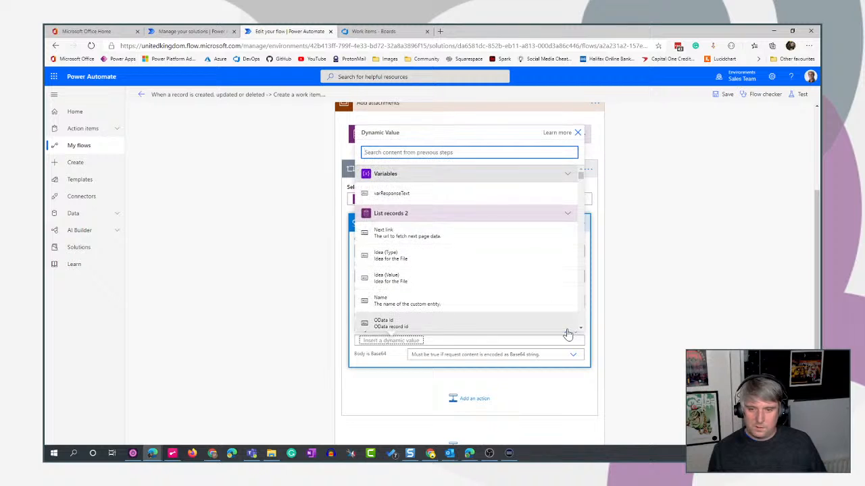
type("file")
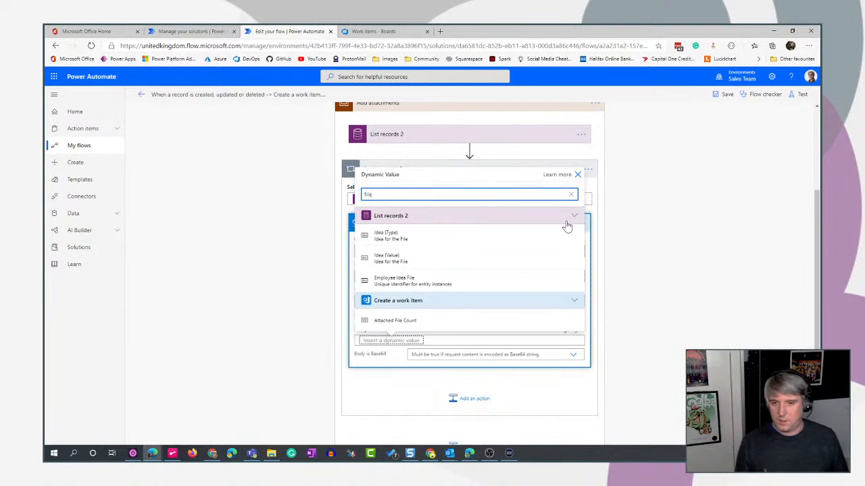
left_click(577, 175)
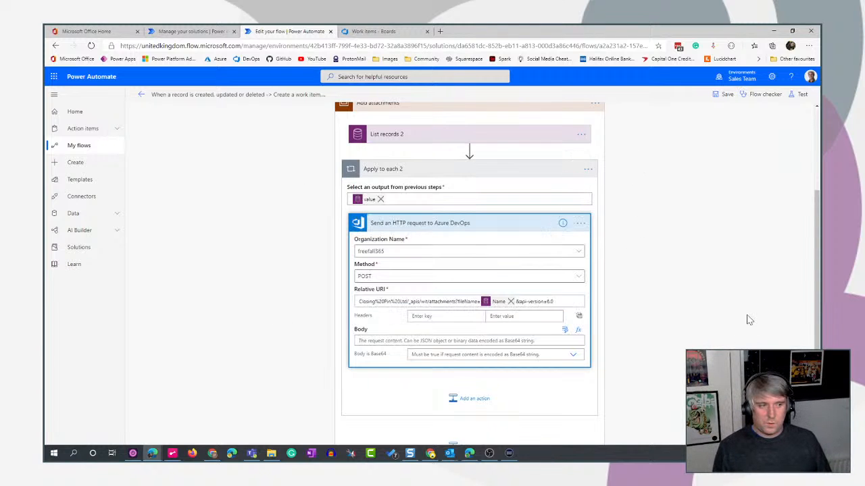
scroll(747, 321, "up", 1)
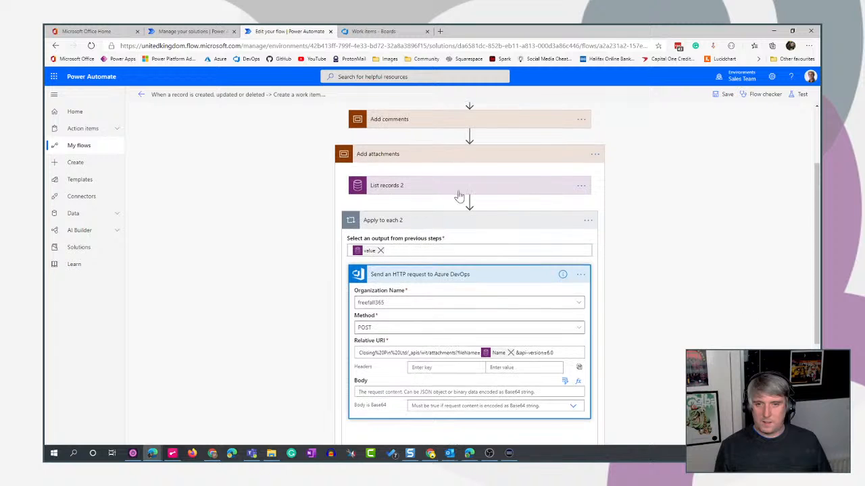
mouse_move(468, 203)
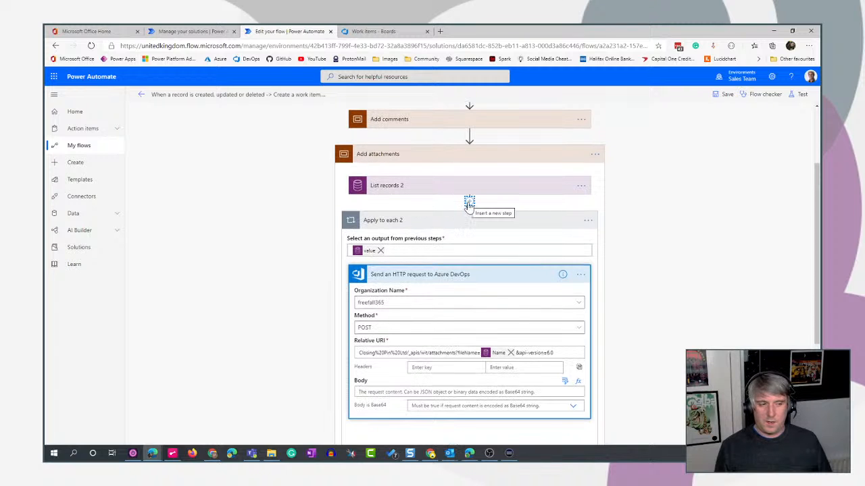
left_click(468, 203)
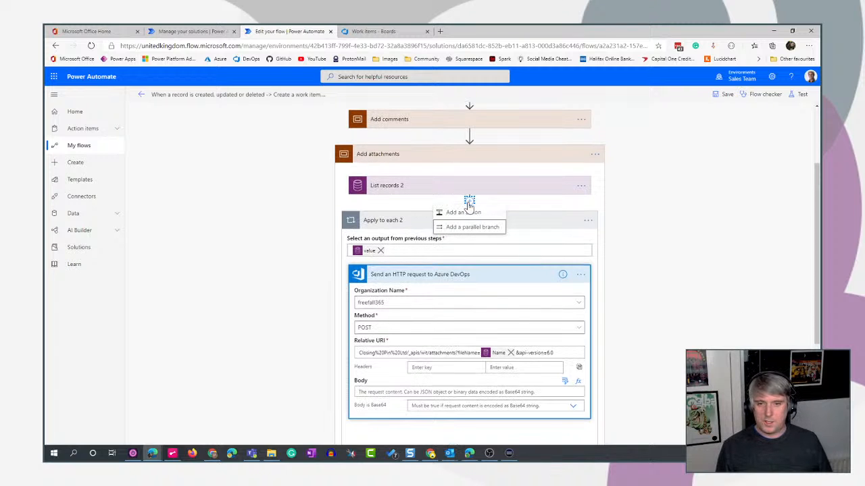
left_click(654, 253)
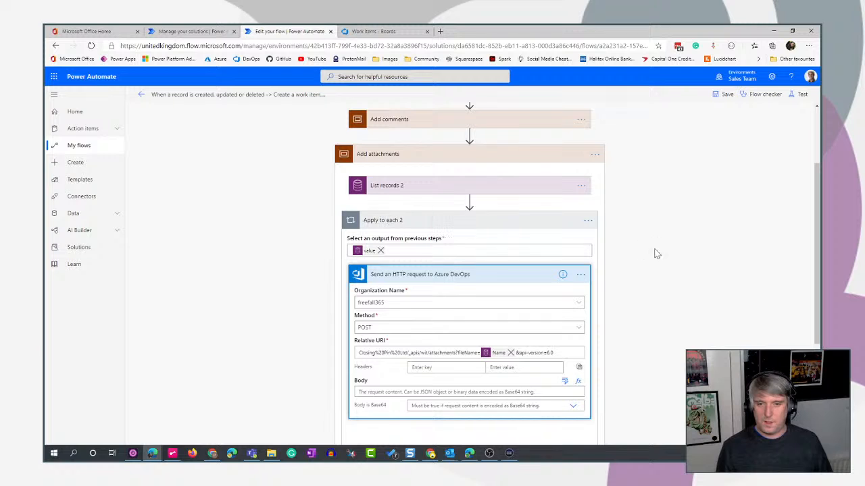
left_click(580, 274)
left_click(732, 245)
Add the Common Data Service action Get file or image content after the HTTP request inside the Apply to each 2 loop.
scroll(702, 264, "down", 3)
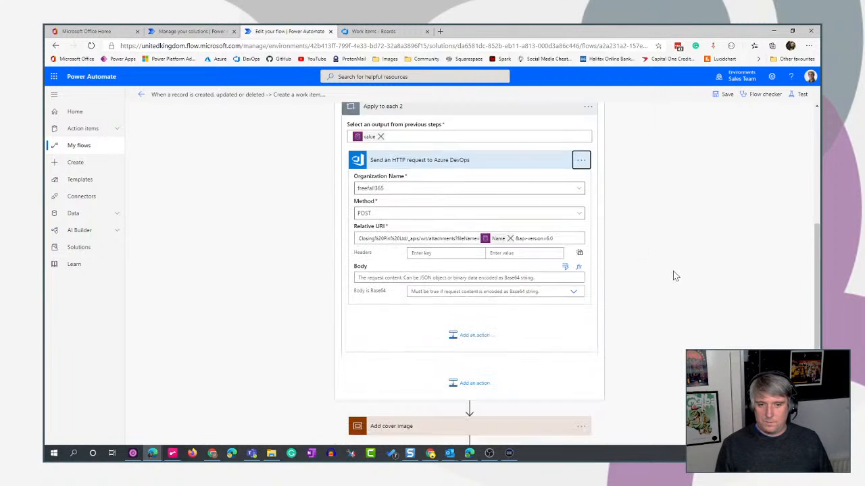
left_click(463, 297)
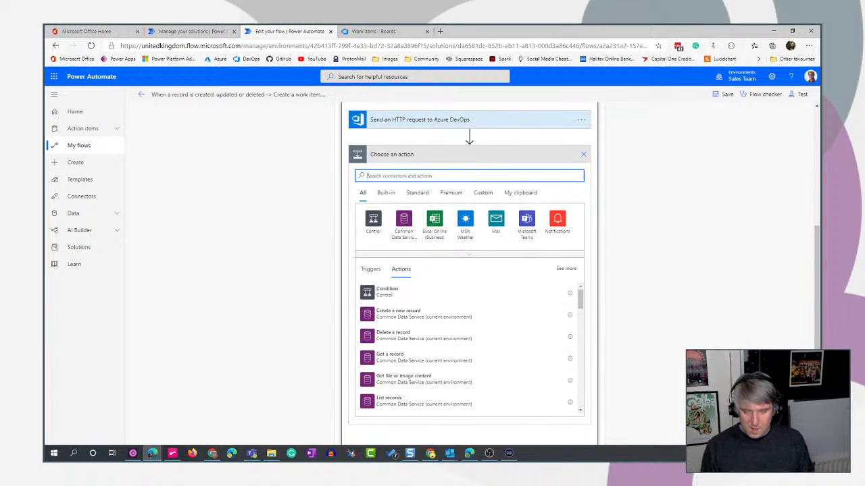
left_click(404, 220)
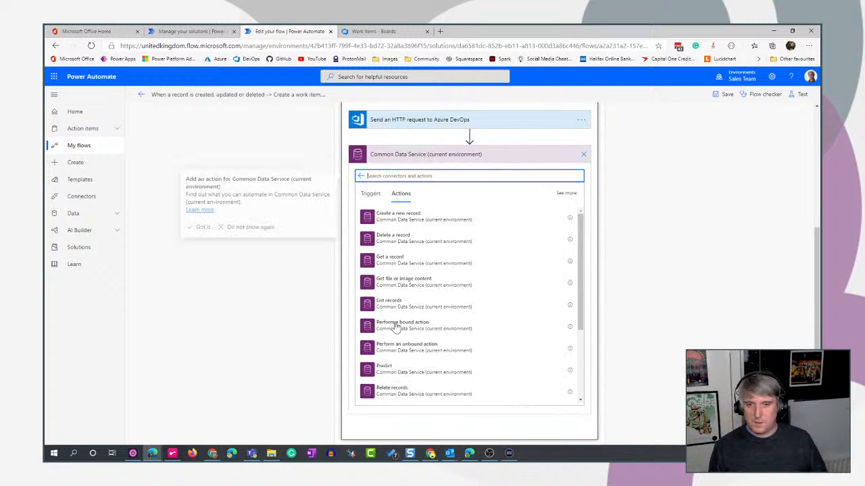
scroll(504, 268, "down", 1)
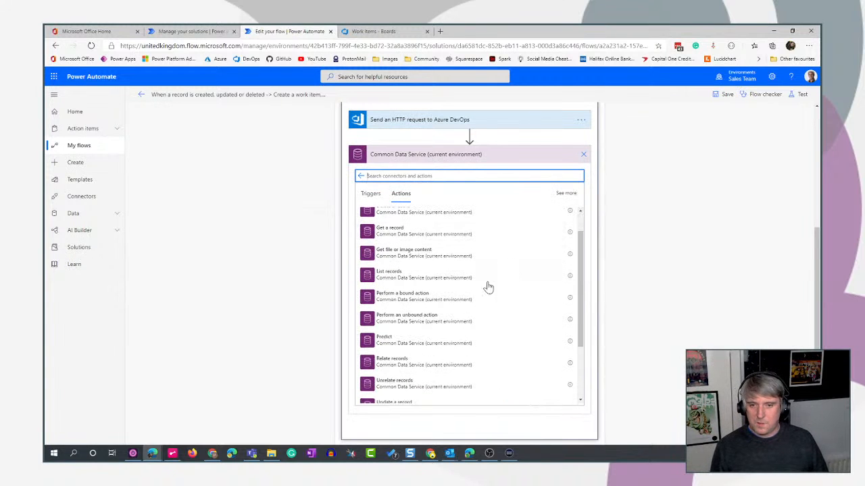
scroll(484, 307, "up", 2)
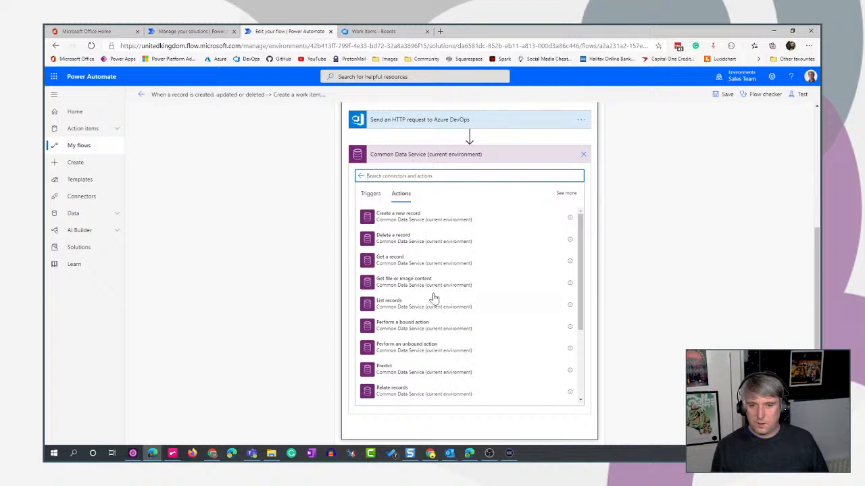
left_click(405, 287)
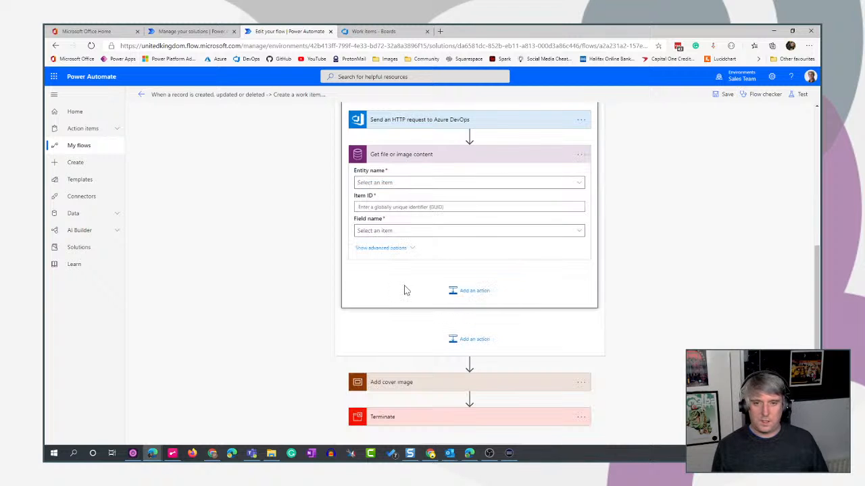
Set the Get file or image content action's entity name to Employee Idea Files and its field name to File.
left_click(497, 185)
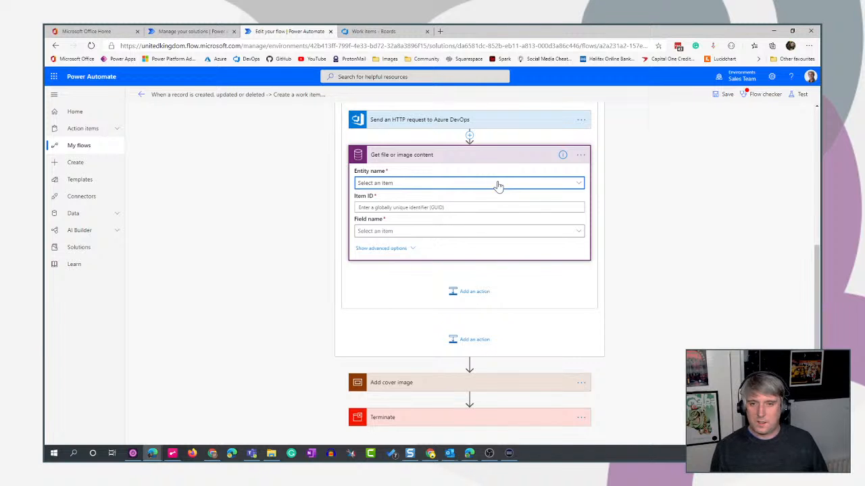
left_click(579, 188)
left_click(448, 186)
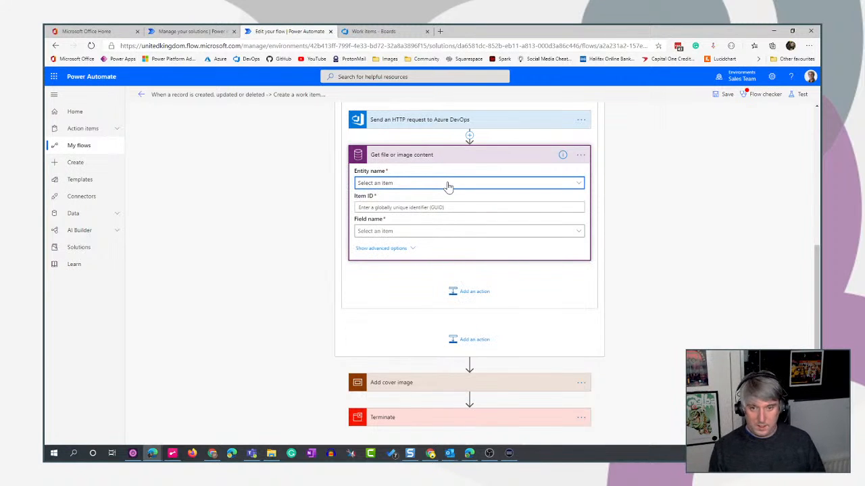
left_click(362, 188)
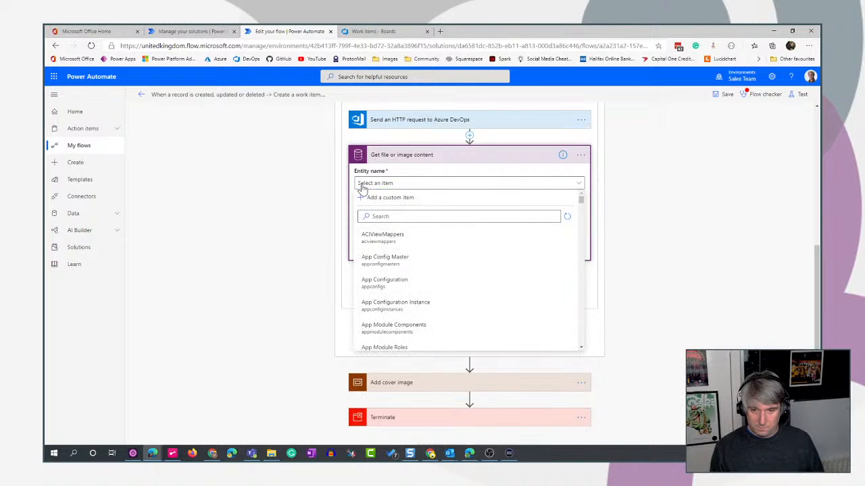
left_click(403, 218)
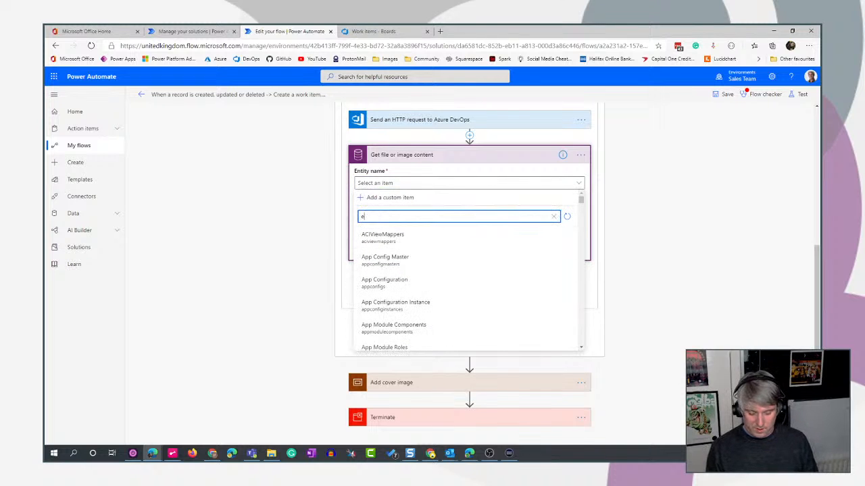
key("BackSpace")
type("files")
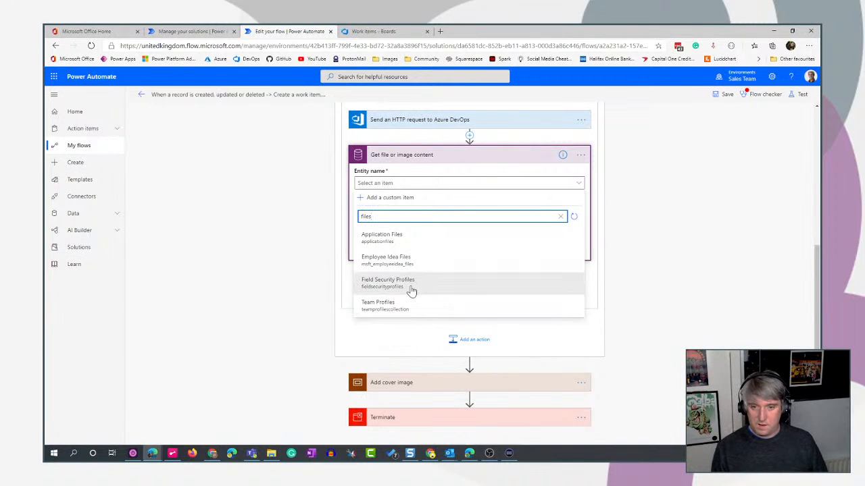
left_click(425, 264)
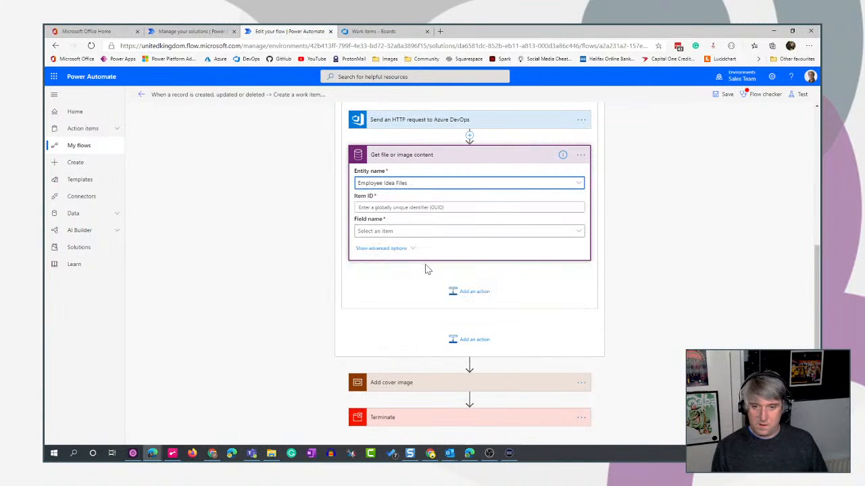
left_click(383, 232)
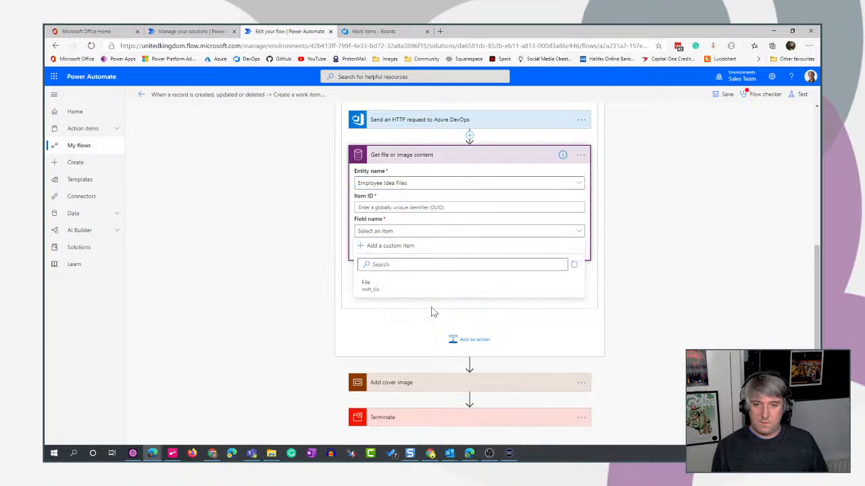
left_click(386, 294)
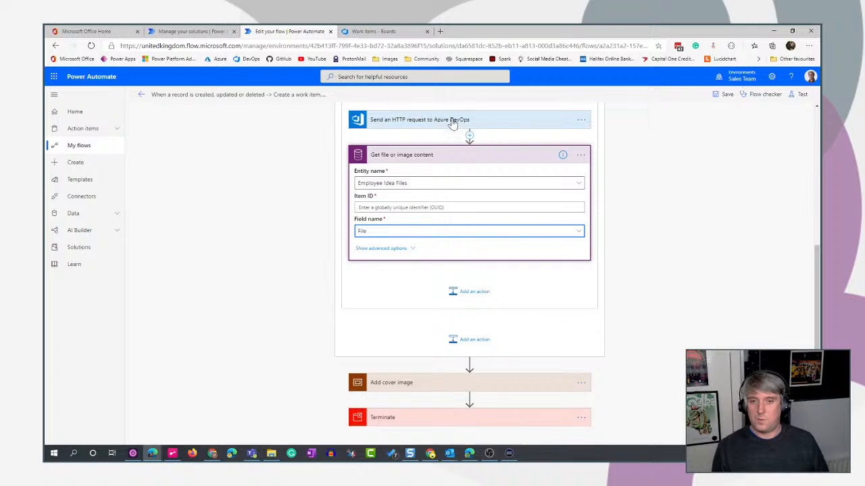
Set the action's Item ID to the dynamic Employee Idea File unique identifier from List records 2.
left_click(442, 207)
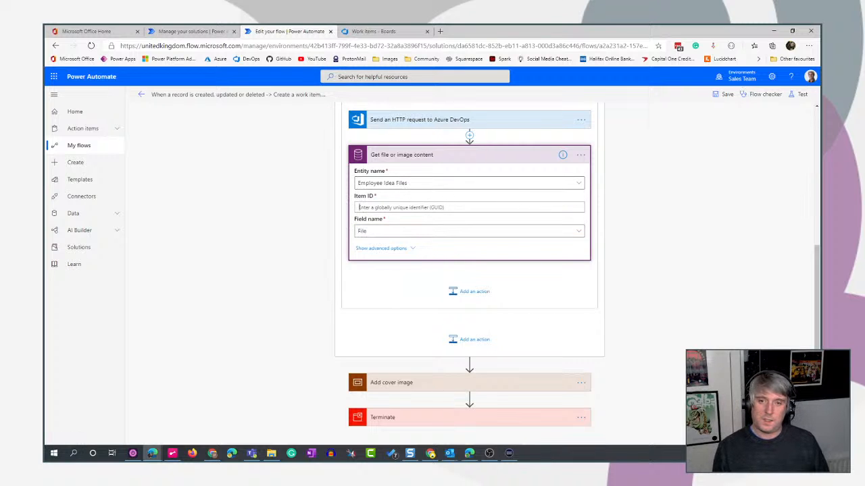
left_click(565, 196)
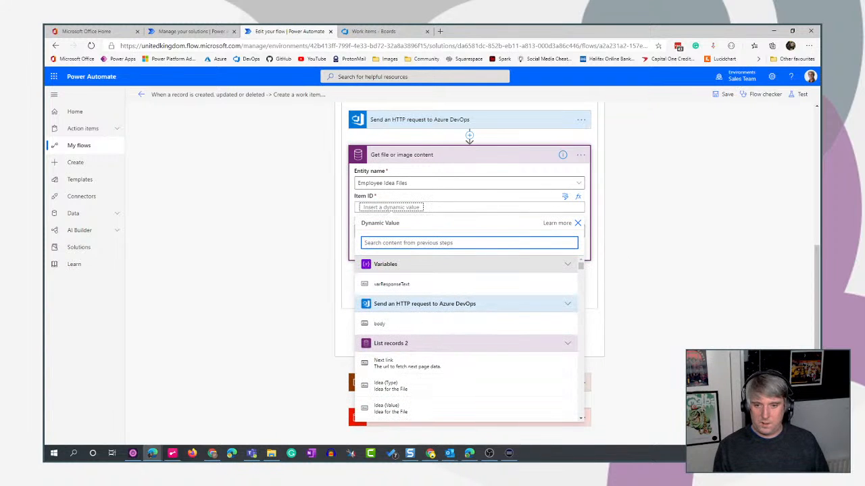
type("file")
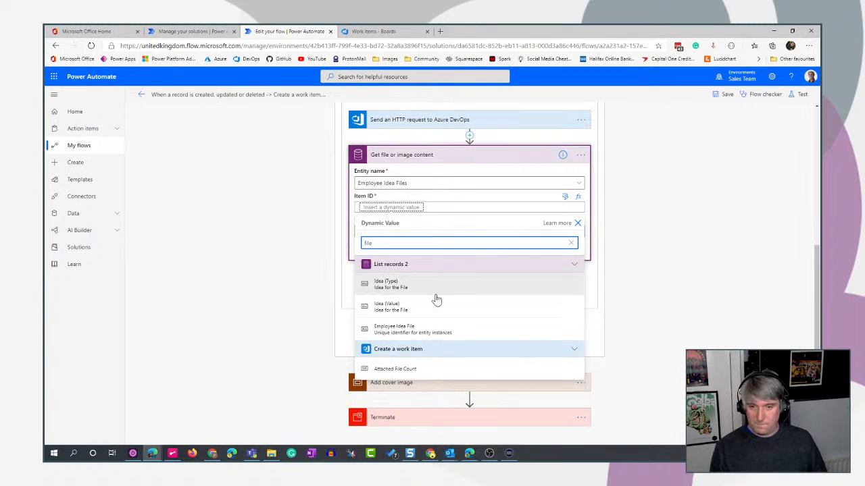
left_click(497, 336)
left_click(496, 336)
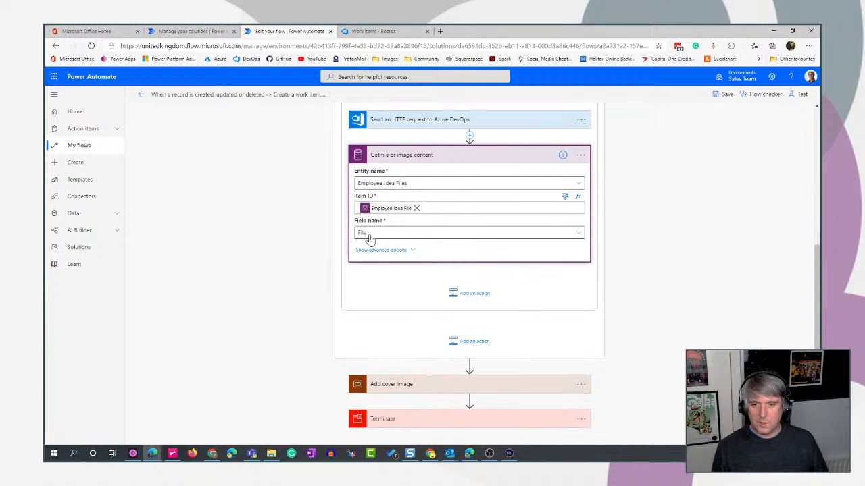
Check the File column in the Employee Idea Files table and the advanced options of Get file or image content.
left_click(175, 31)
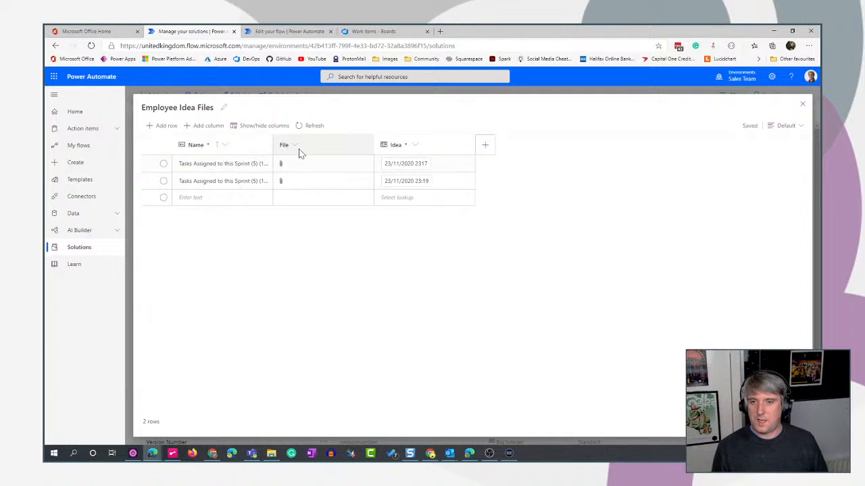
left_click(277, 31)
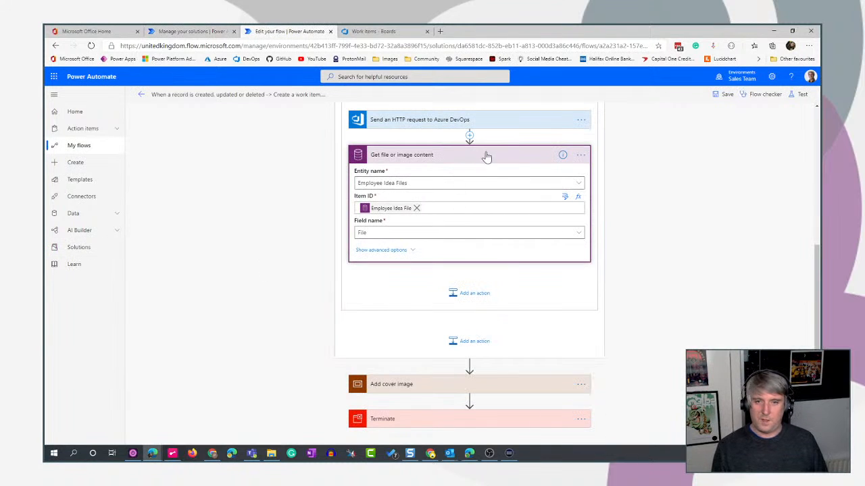
left_click(381, 250)
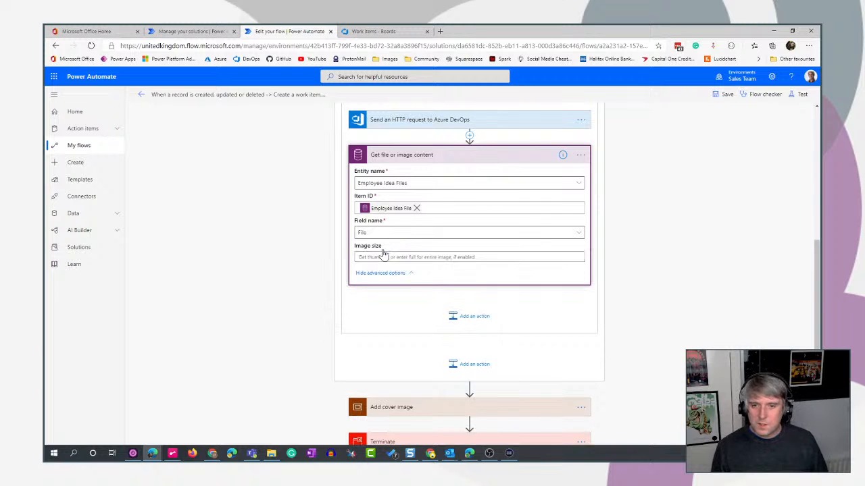
left_click(387, 274)
Move the Send an HTTP request to Azure DevOps action below Get file or image content in the loop, and collapse the file content action.
scroll(667, 251, "up", 3)
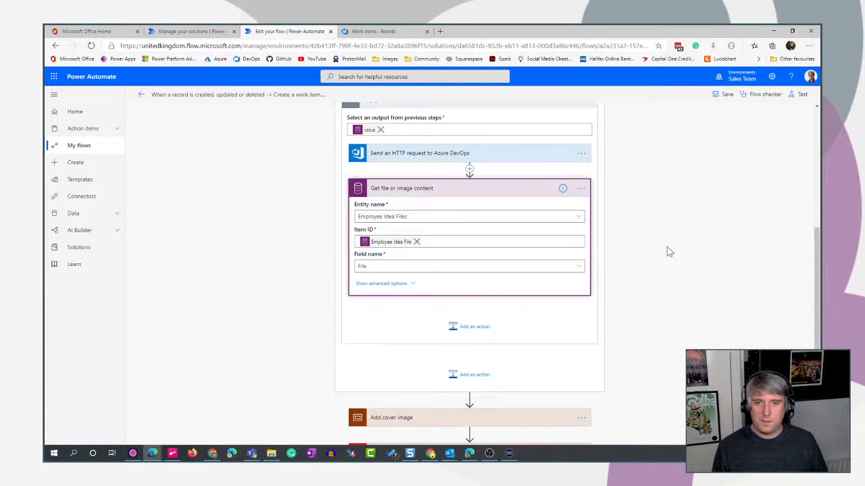
left_click_drag(469, 278, 476, 432)
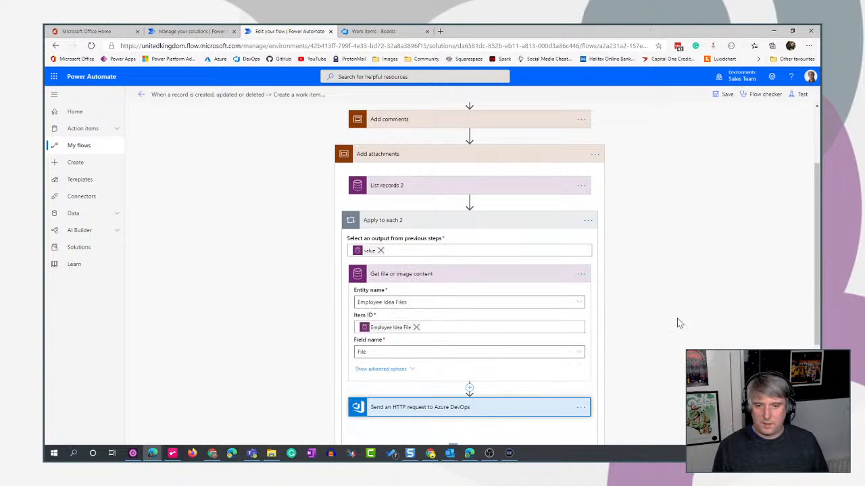
scroll(659, 305, "up", 1)
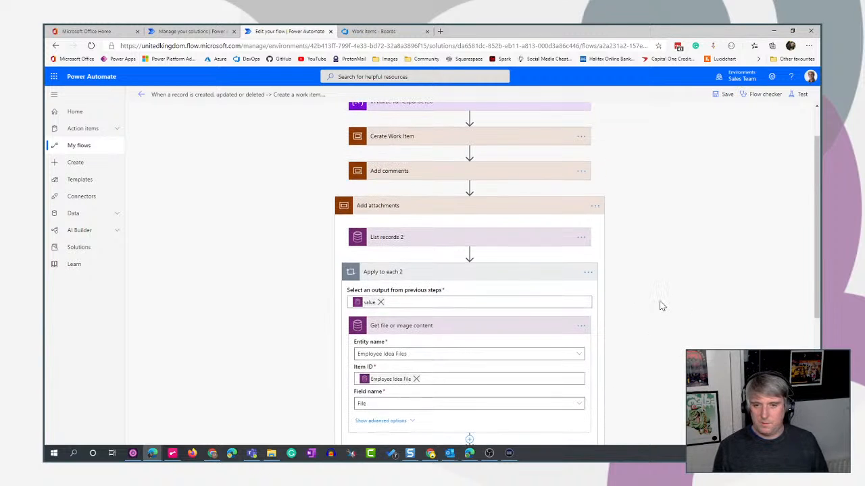
scroll(659, 305, "down", 3)
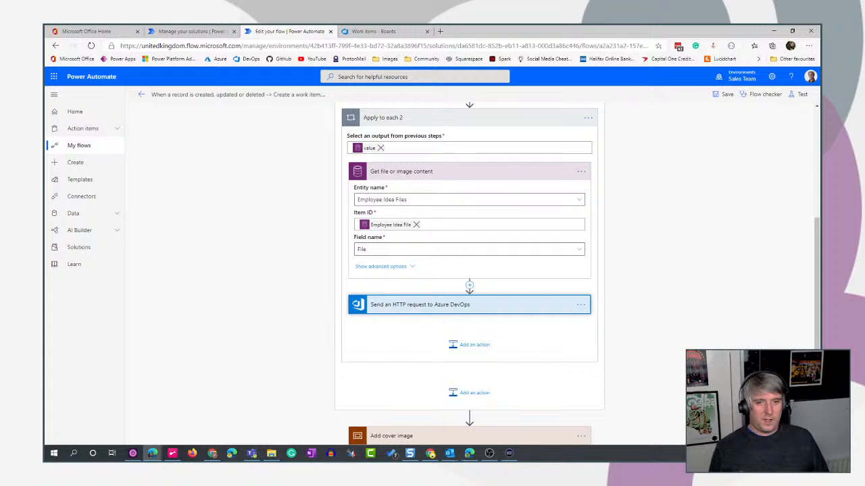
left_click(461, 171)
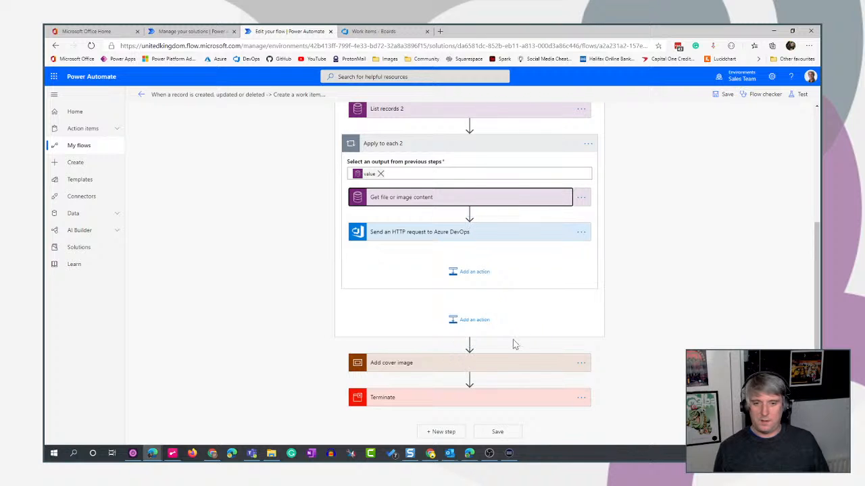
Move the Terminate action ahead of the Add cover image scope, and save and test the flow with a manually performed trigger action.
left_click_drag(433, 403, 470, 344)
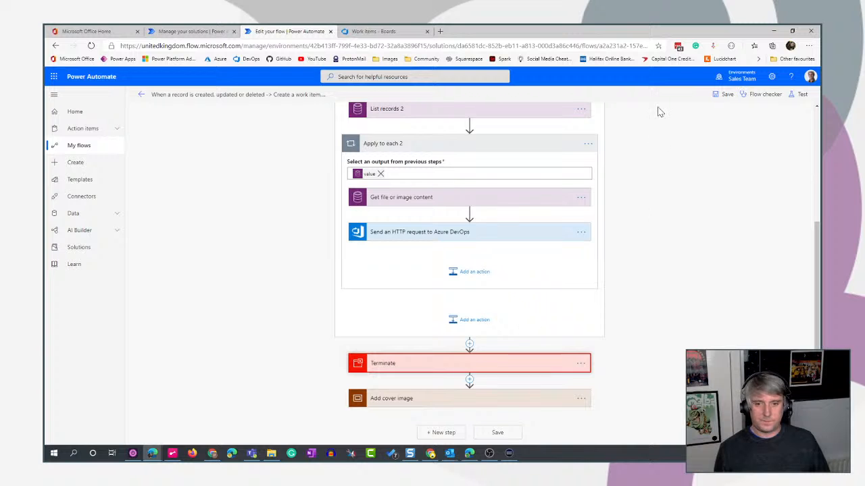
left_click(797, 95)
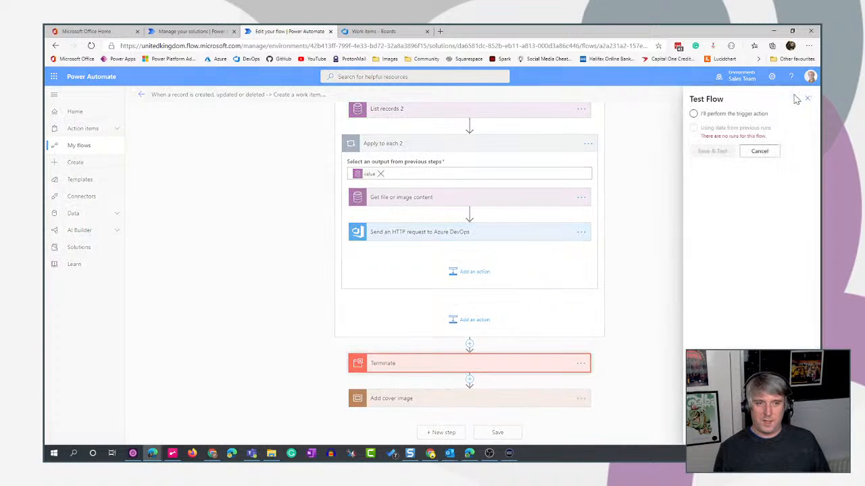
left_click(693, 114)
left_click(701, 151)
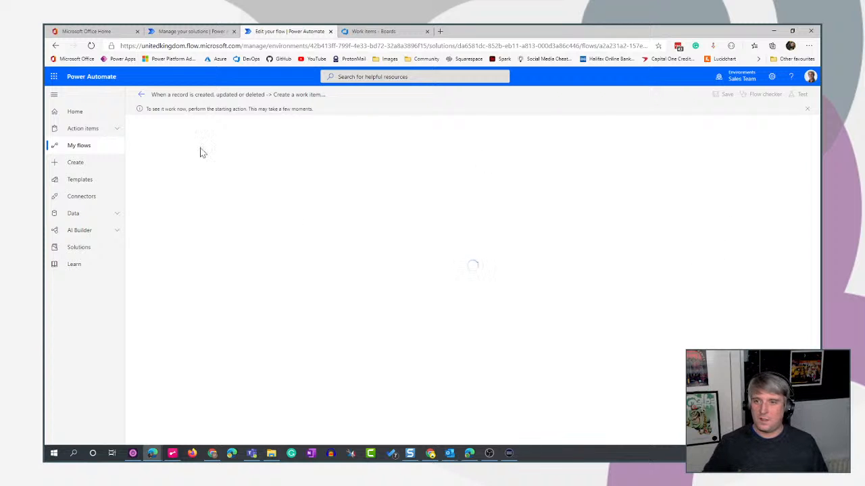
Leave the waiting test and reopen the flow for editing, then save and test it using data from the most recent succeeded run.
left_click(141, 95)
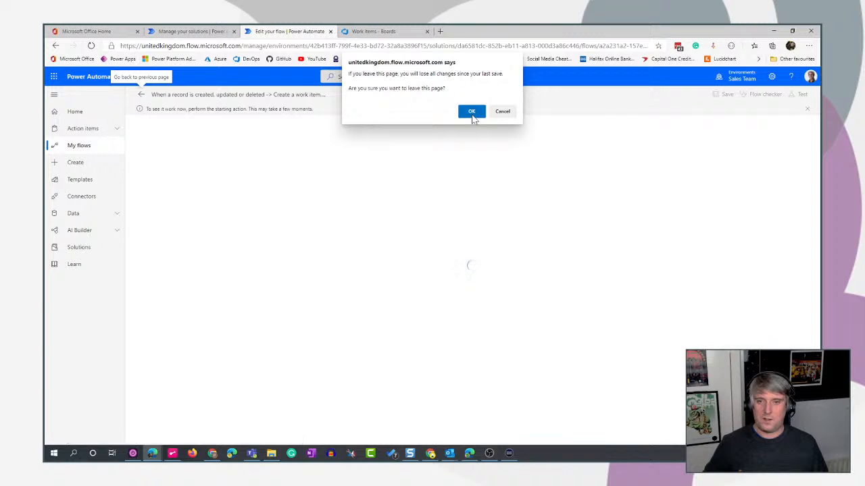
left_click(471, 111)
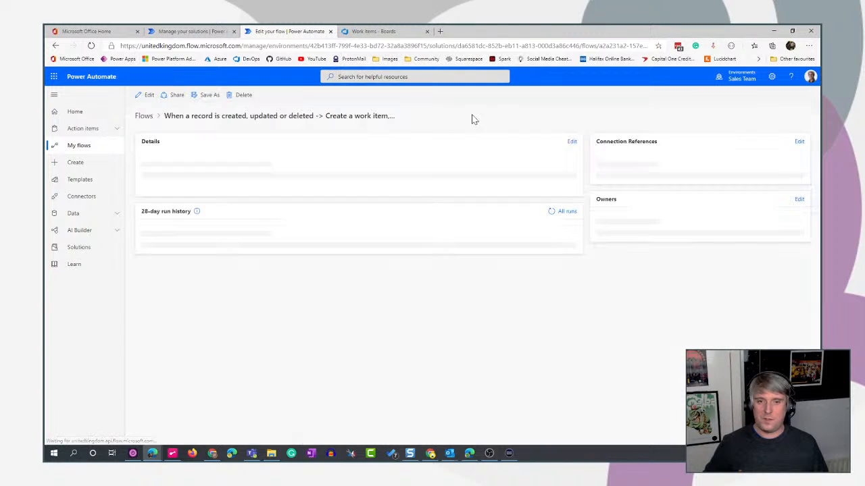
left_click(144, 95)
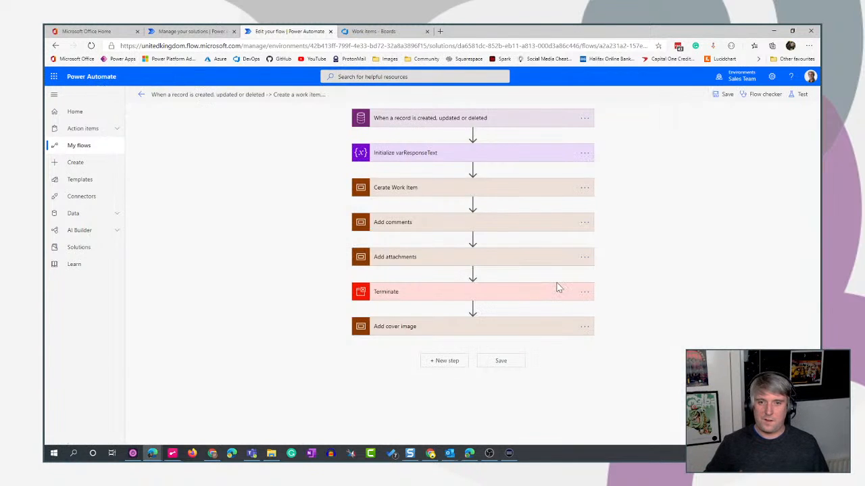
left_click(798, 94)
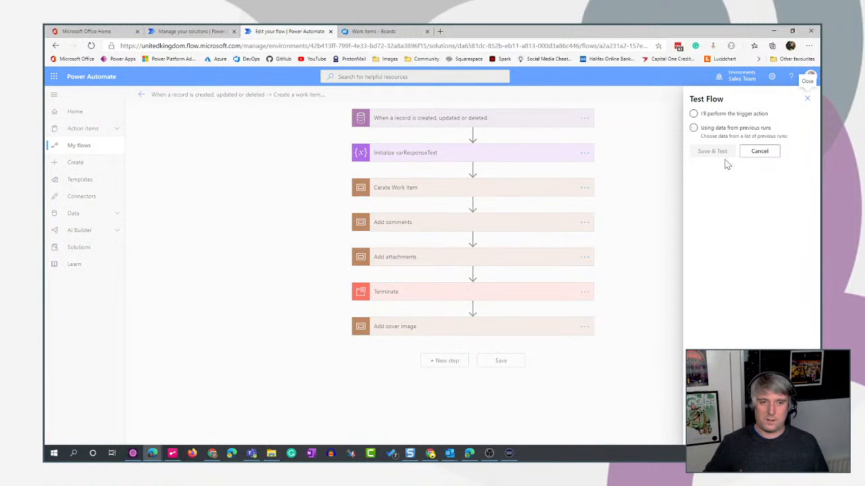
left_click(693, 128)
left_click(697, 153)
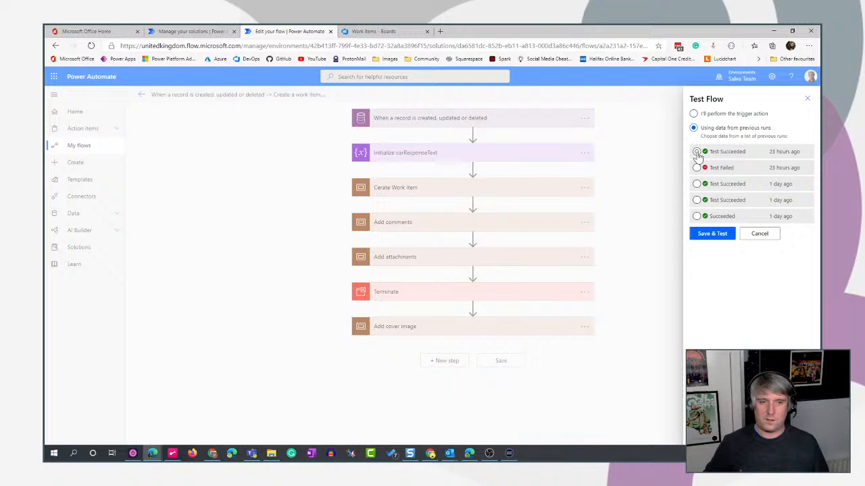
left_click(706, 235)
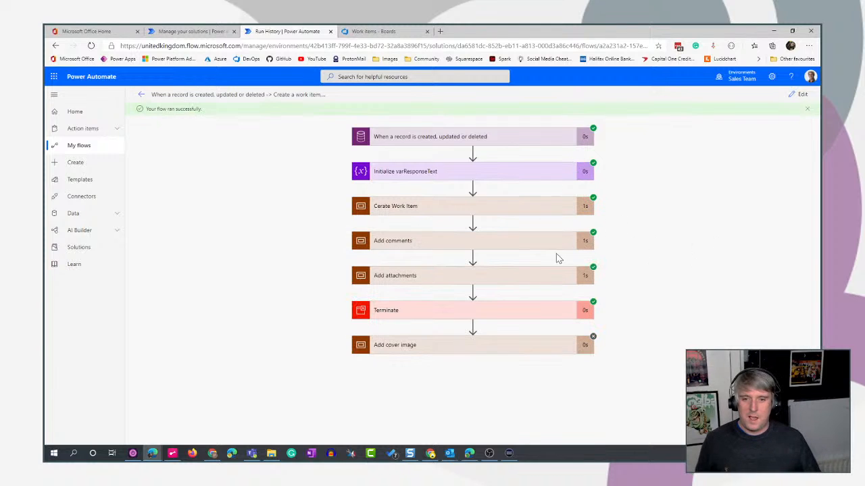
Check List records 2 in the Add attachments scope of the run, and expand the Apply to each 2 loop.
left_click(523, 279)
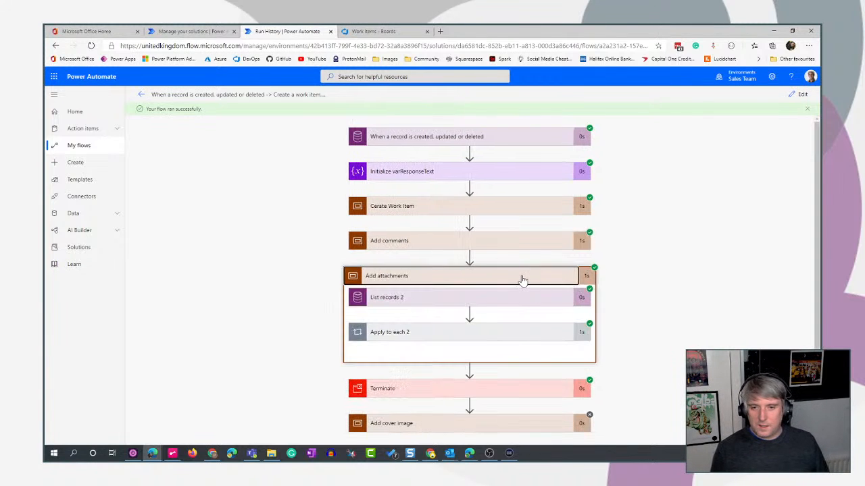
left_click(491, 289)
scroll(659, 284, "down", 3)
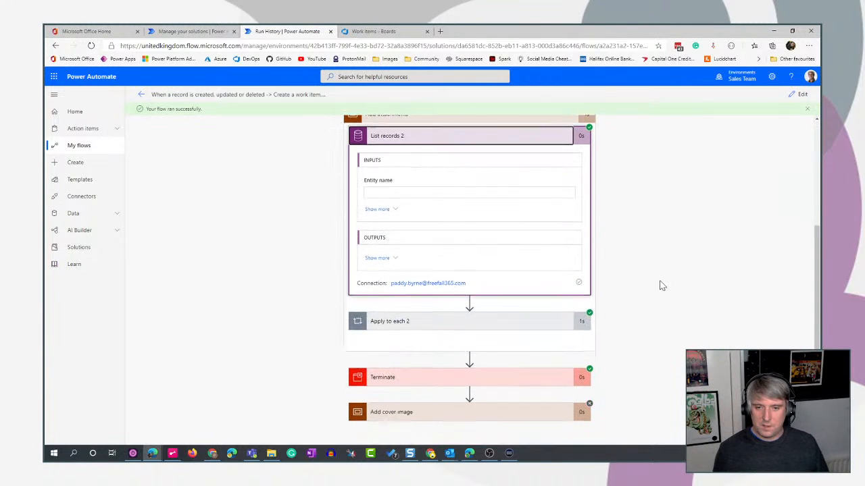
left_click(519, 139)
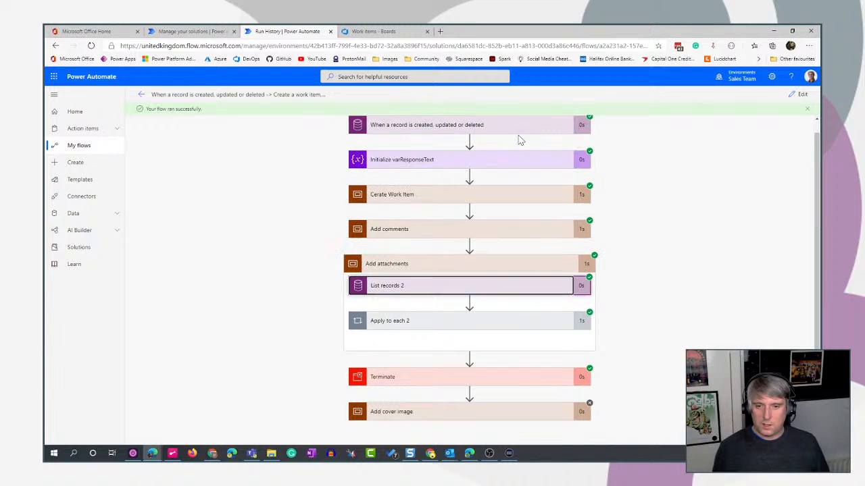
left_click(454, 325)
scroll(670, 317, "down", 2)
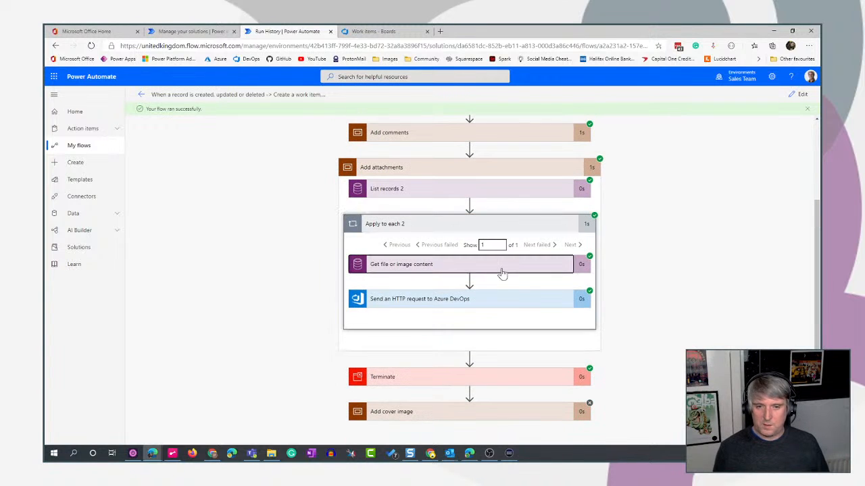
Examine the inputs of Get file or image content and the content type and encoded content in its output.
left_click(500, 267)
scroll(659, 360, "down", 3)
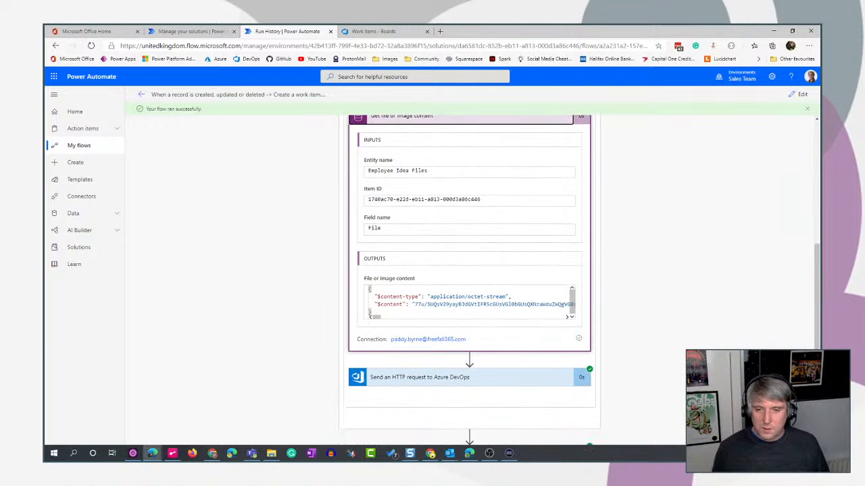
left_click_drag(371, 313, 361, 290)
left_click(393, 296)
left_click(511, 296)
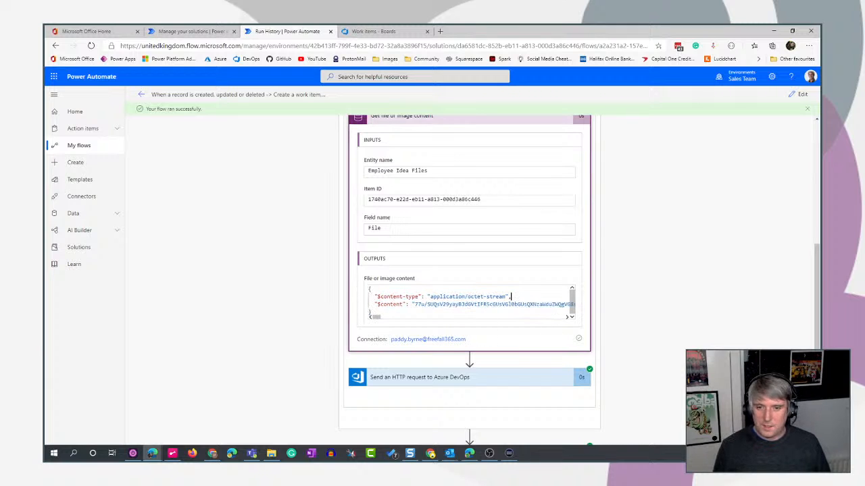
left_click_drag(511, 297, 430, 297)
left_click(495, 304)
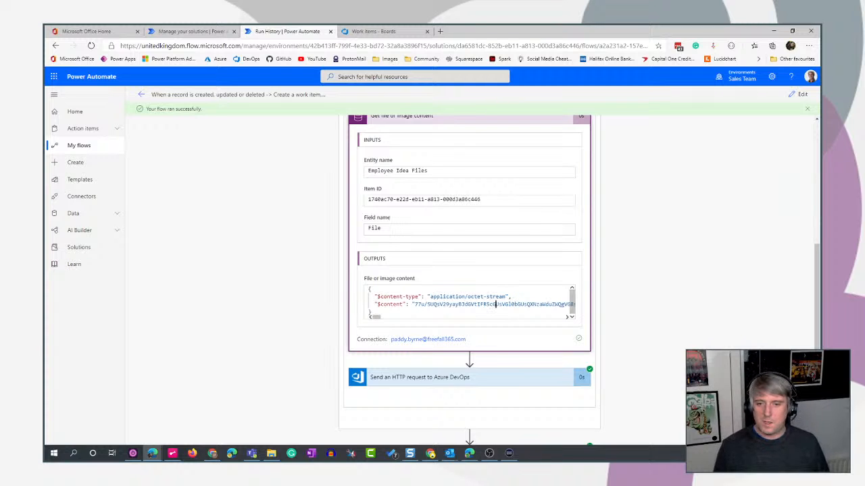
left_click_drag(372, 312, 343, 260)
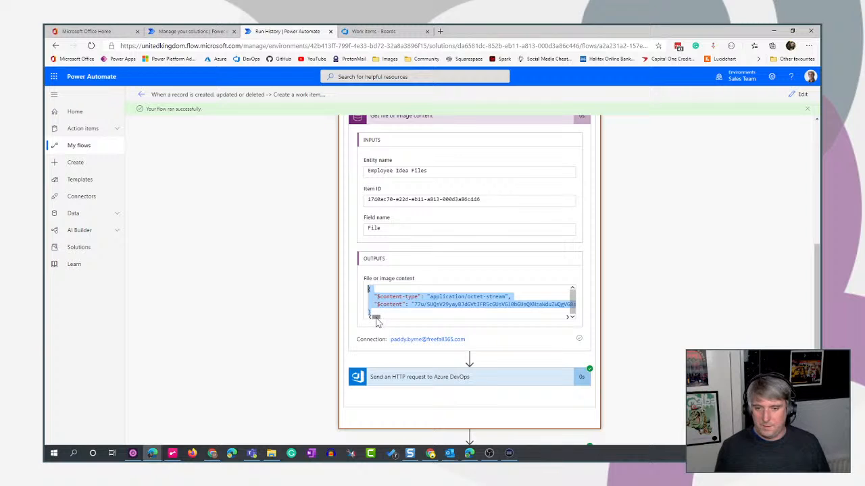
mouse_move(376, 323)
left_mouse_down()
mouse_move(469, 318)
mouse_move(378, 322)
left_mouse_up()
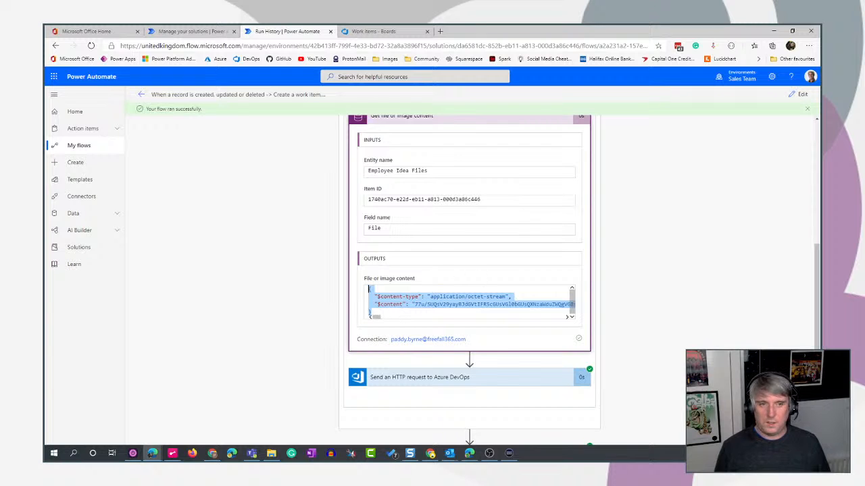
left_click(391, 333)
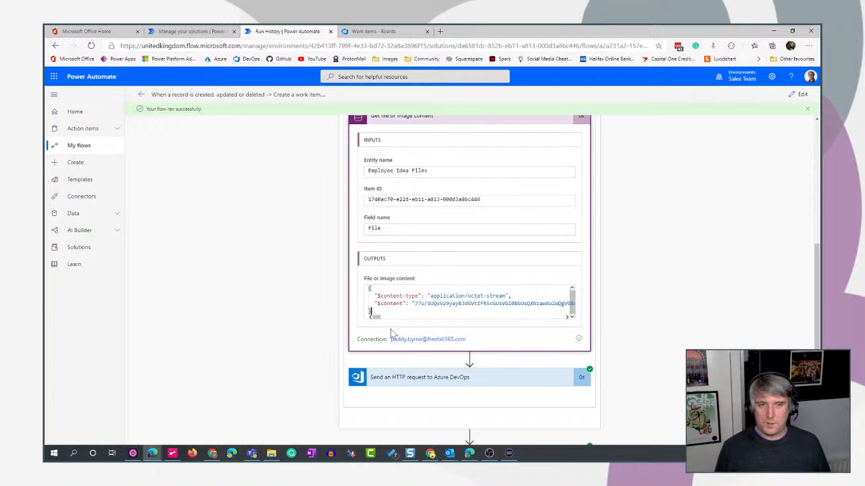
Reopen the flow for editing and expand Send an HTTP request to Azure DevOps in the Apply to each 2 loop of Add attachments.
left_click(799, 94)
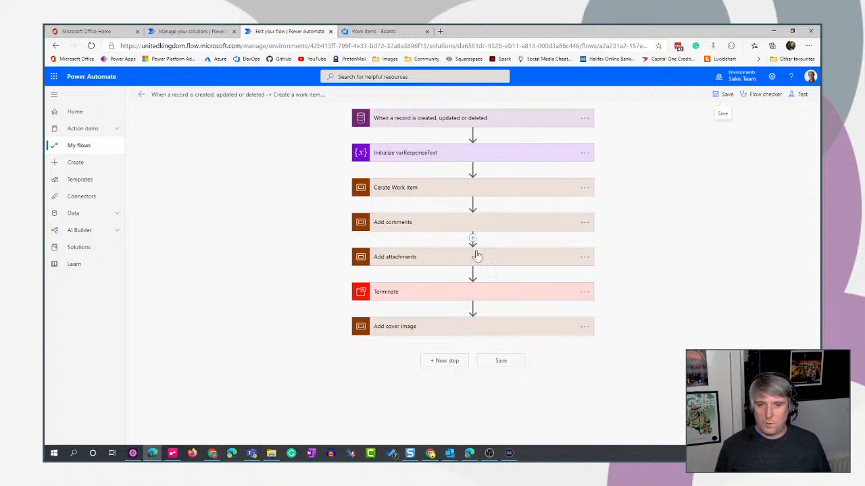
left_click(526, 264)
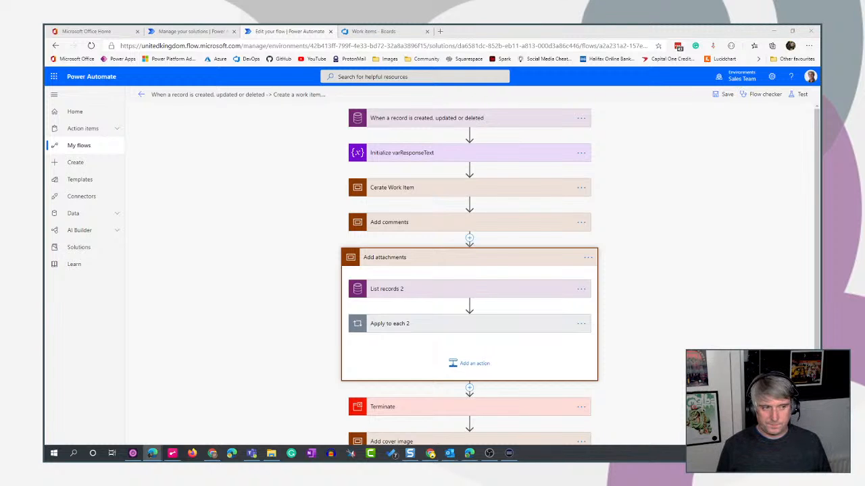
left_click(509, 324)
scroll(514, 270, "down", 2)
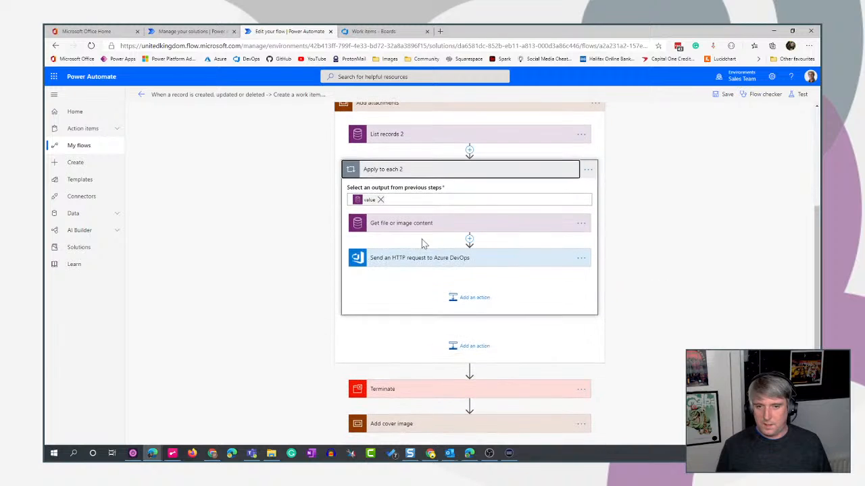
left_click(515, 262)
scroll(691, 338, "down", 2)
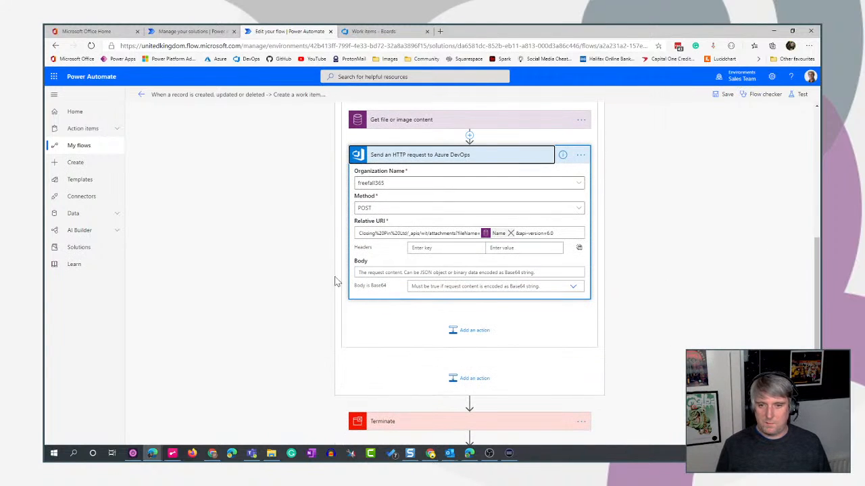
Set the HTTP request's body to the expression base64(outputs('Get_file_or_image_content')?['body']), using the file content output from the previous action.
left_click(446, 272)
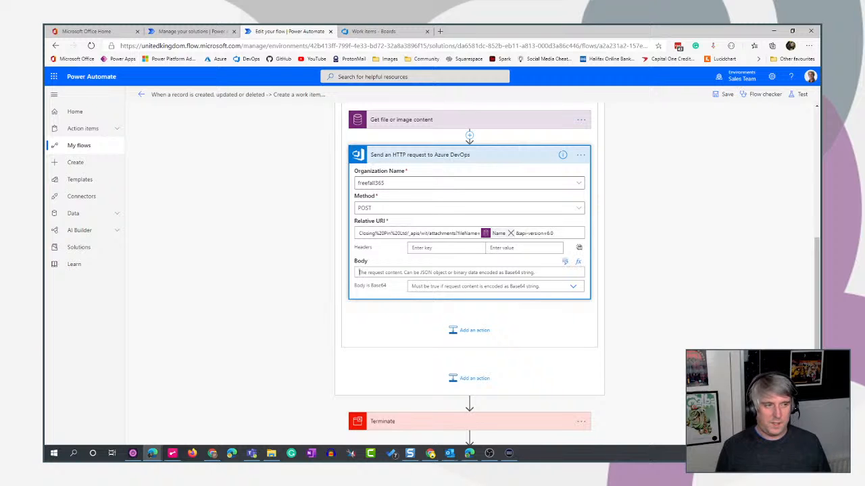
left_click(578, 262)
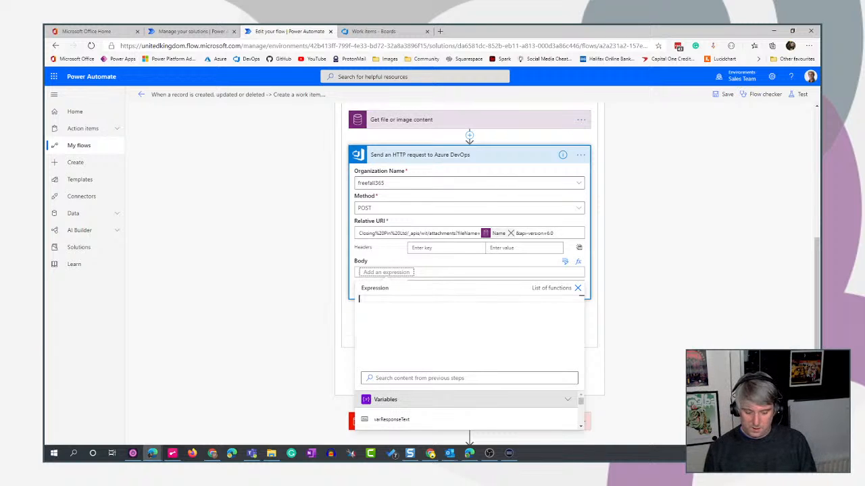
type("ba")
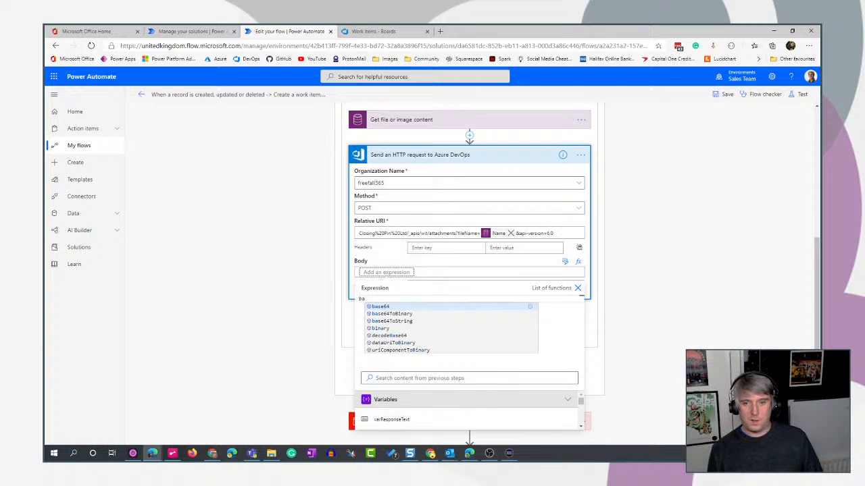
type("se64")
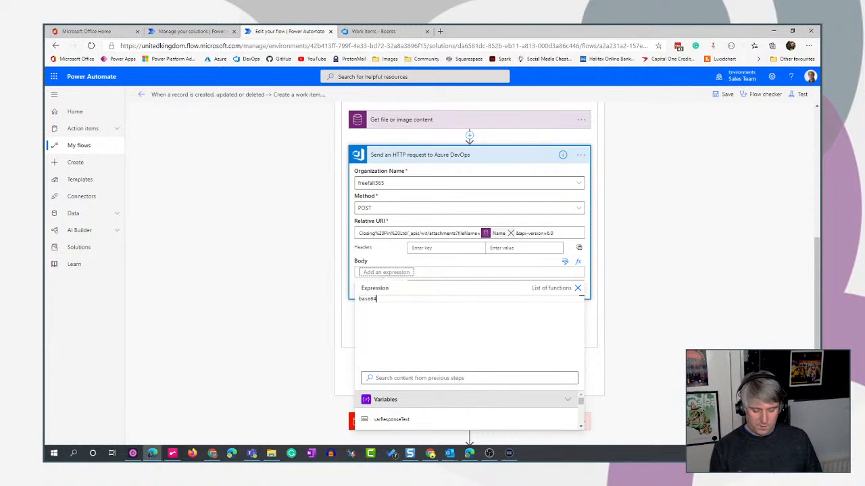
type("(")
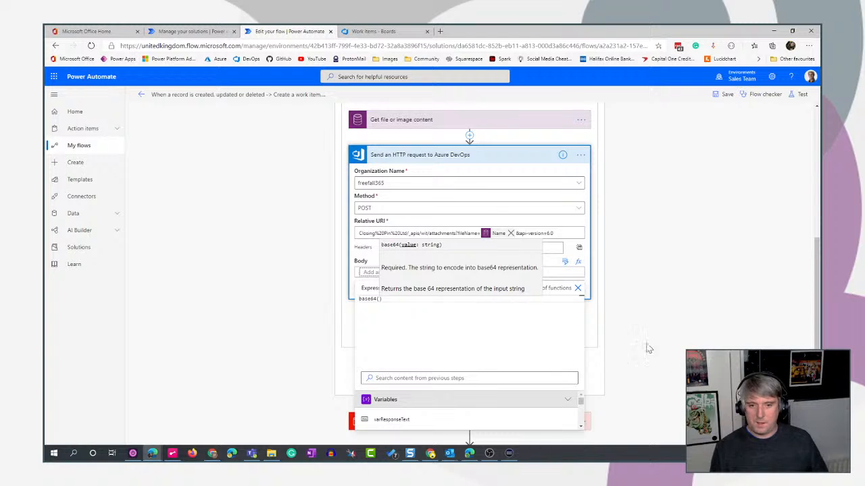
scroll(636, 340, "down", 1)
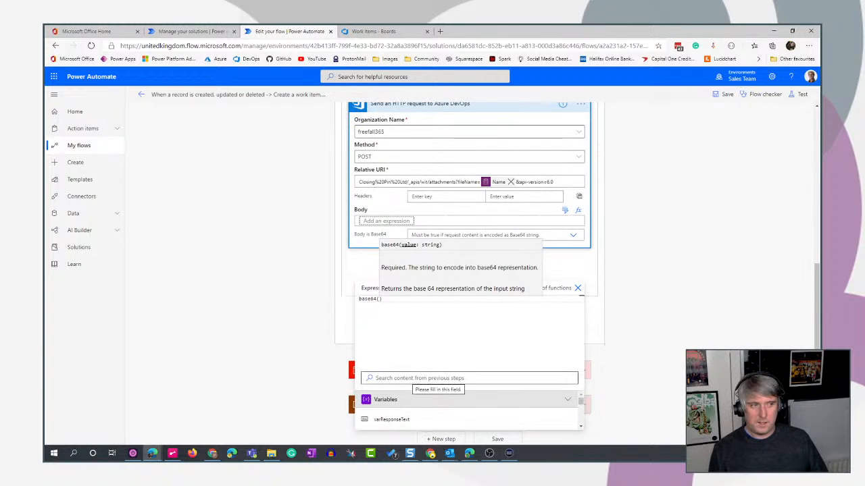
left_click(414, 378)
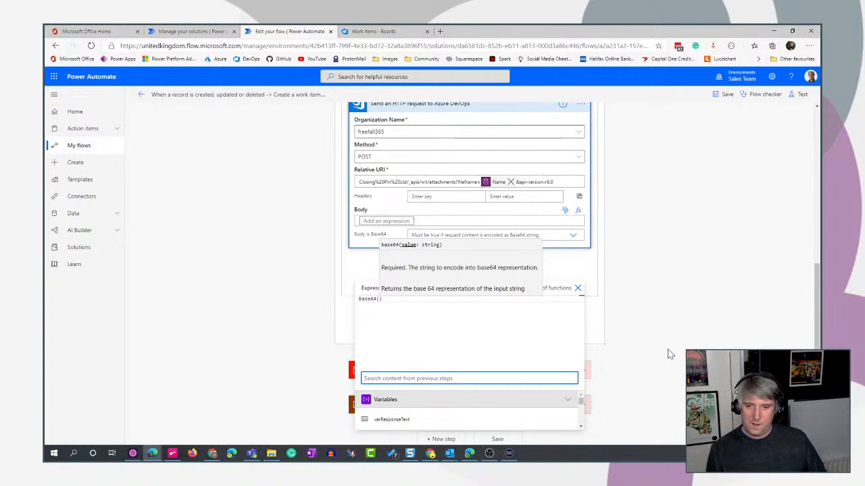
scroll(669, 355, "down", 1)
scroll(479, 413, "down", 3)
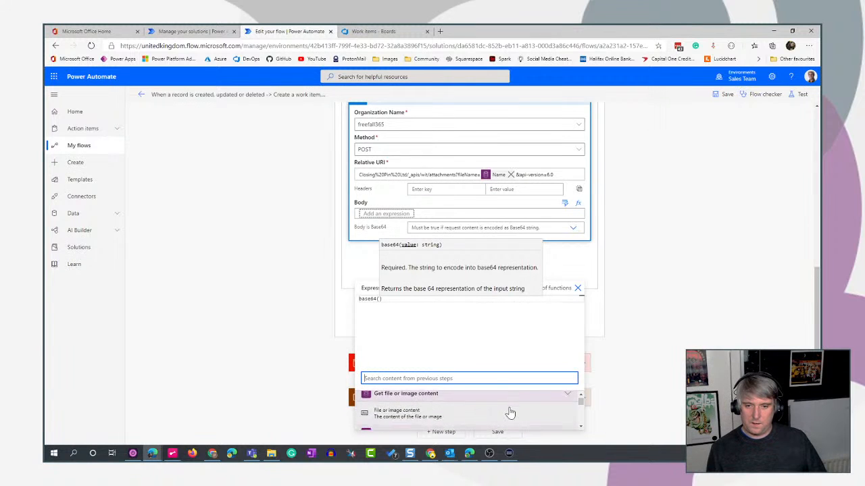
scroll(439, 414, "down", 1)
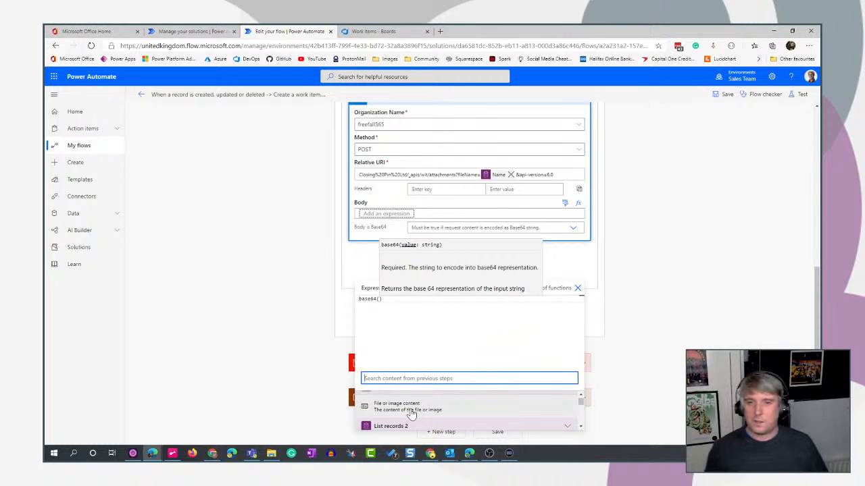
left_click(411, 414)
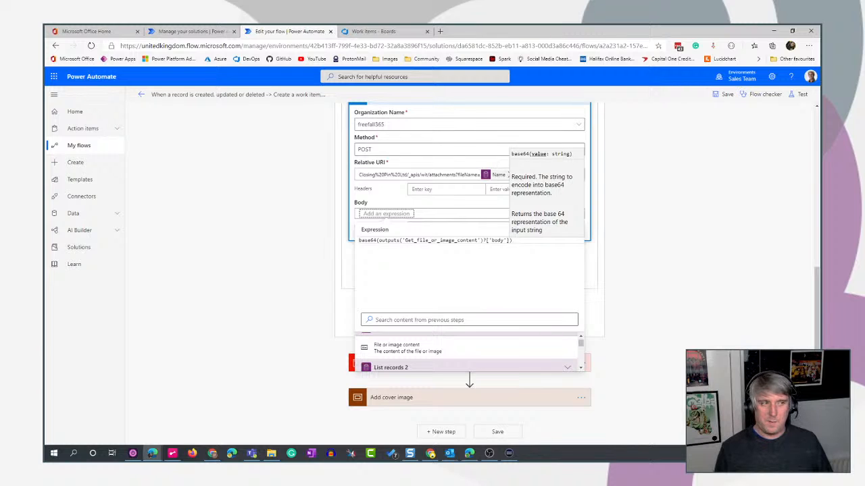
type(")")
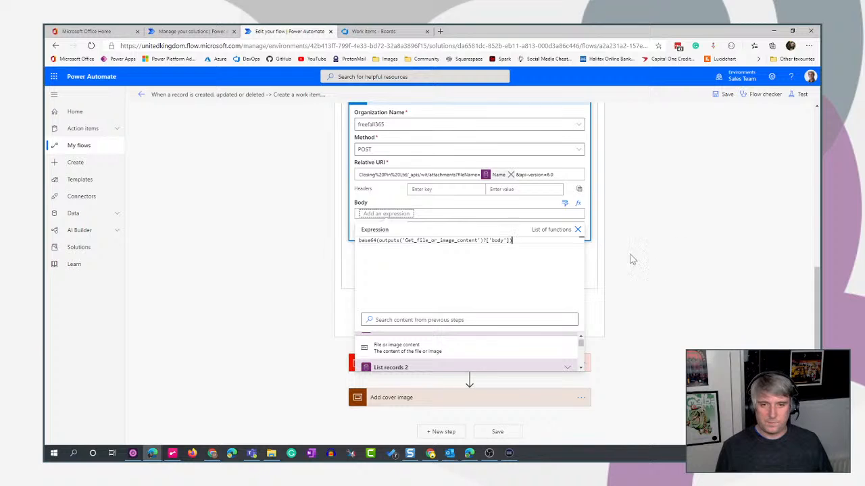
left_click(577, 229)
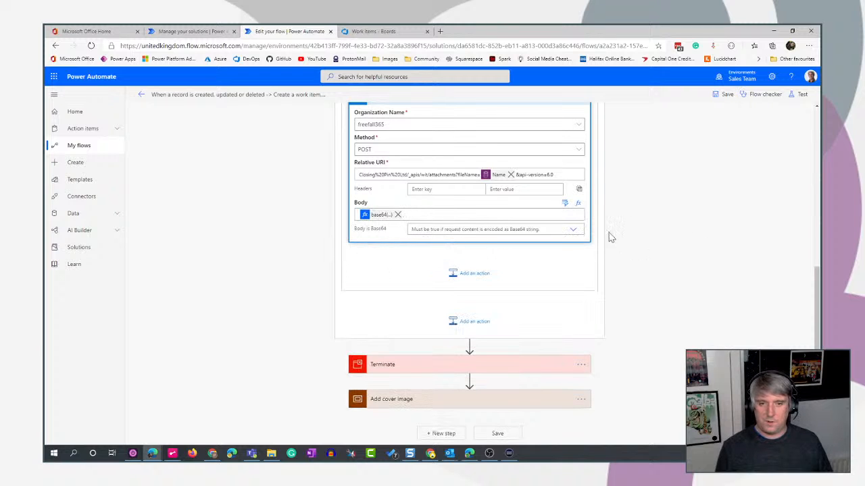
Set Body is Base64 to Yes for the Azure DevOps HTTP request and collapse the action.
left_click(573, 229)
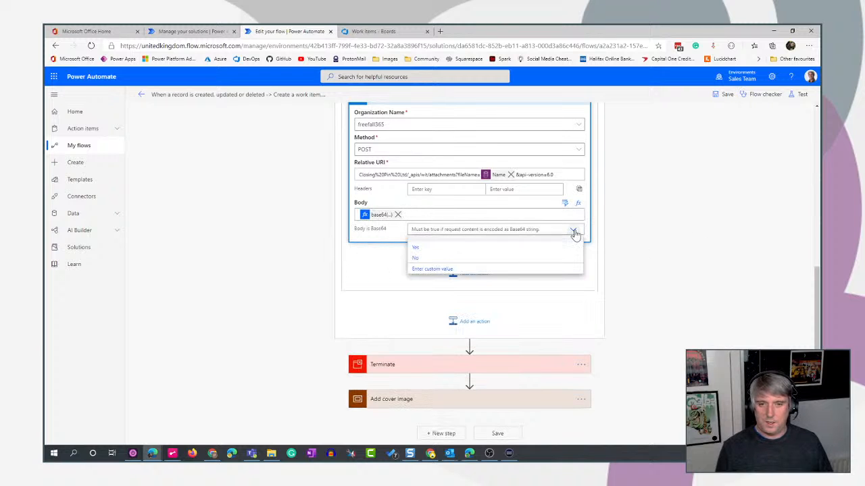
left_click(416, 250)
scroll(760, 321, "up", 2)
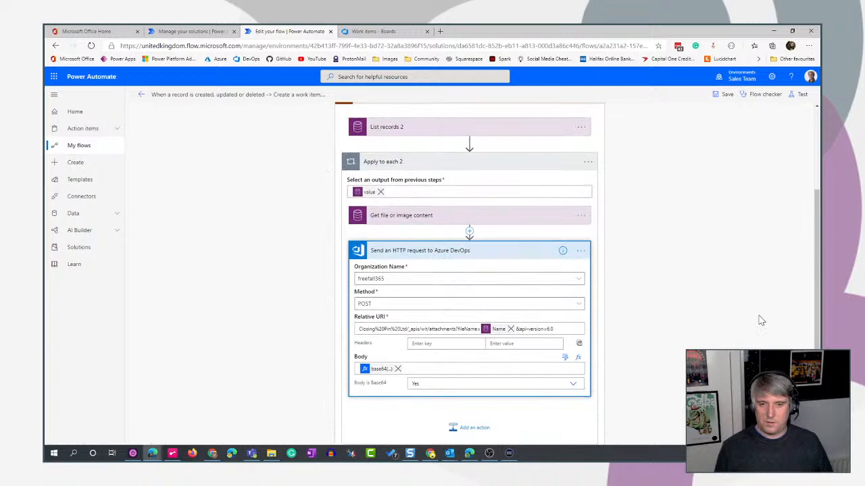
left_click(506, 252)
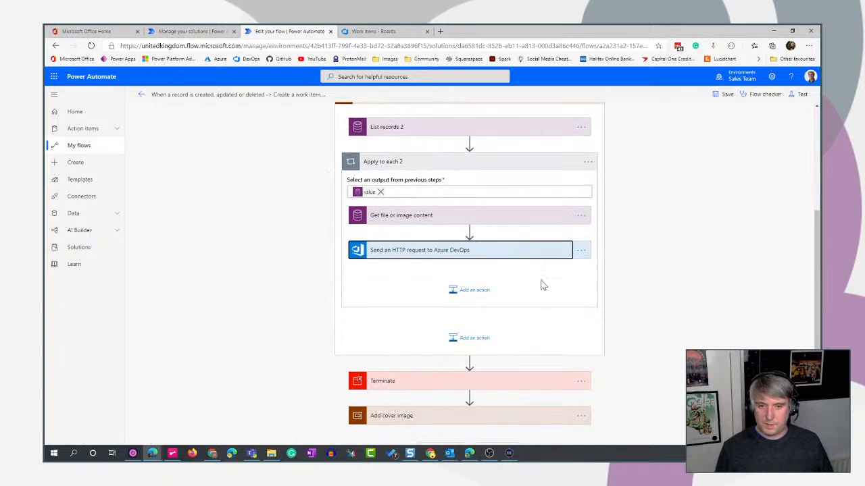
Save the flow and test it using data from the most recent succeeded run.
left_click(716, 97)
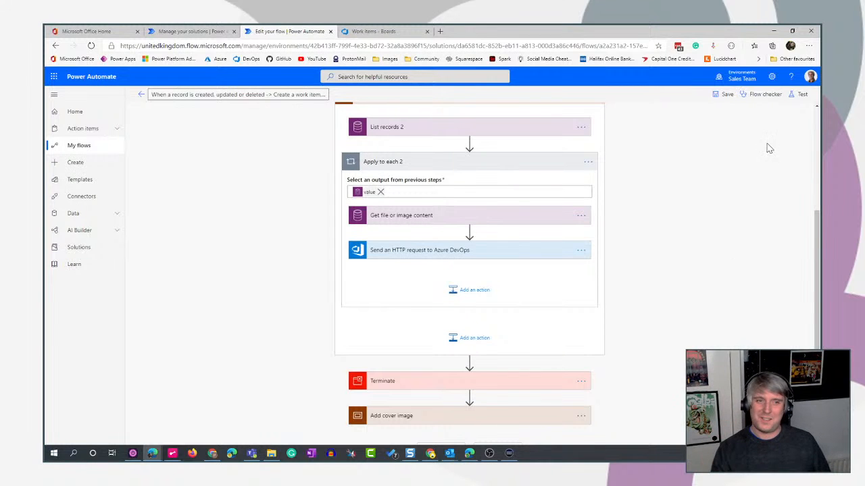
left_click(799, 95)
left_click(697, 151)
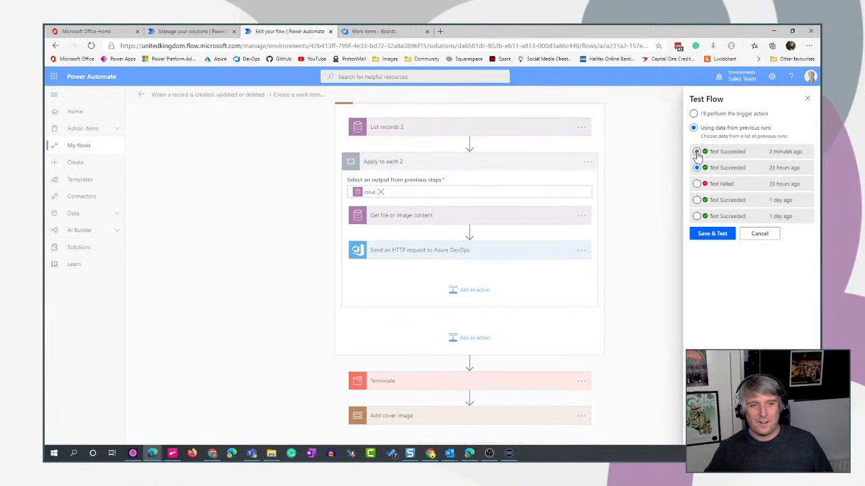
left_click(713, 234)
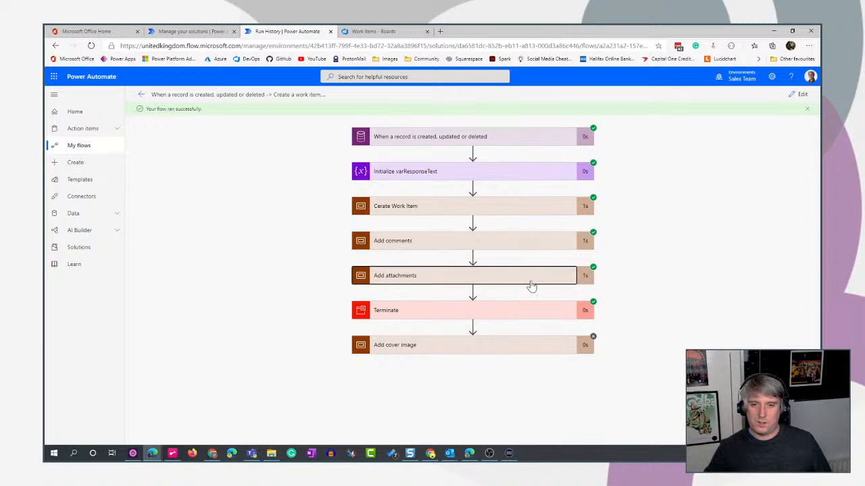
Examine the inputs and output body of Send an HTTP request to Azure DevOps in the run's Add attachments scope.
left_click(532, 286)
left_click(488, 325)
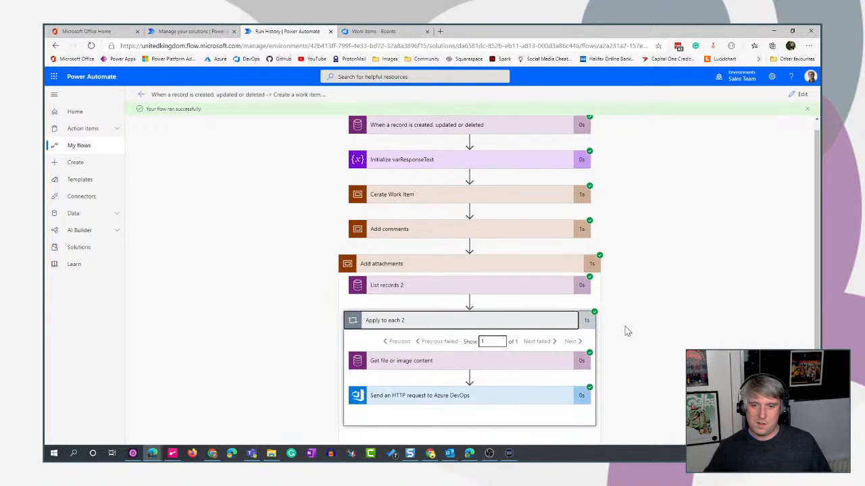
scroll(626, 331, "down", 2)
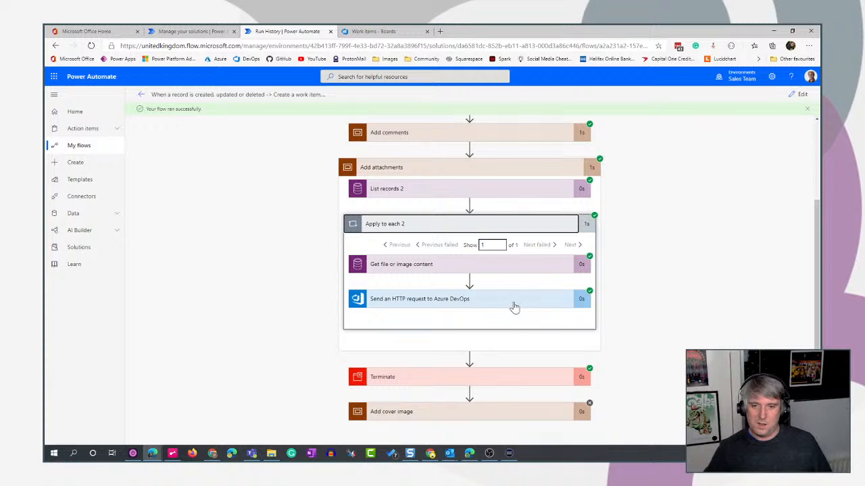
left_click(514, 307)
scroll(721, 321, "down", 4)
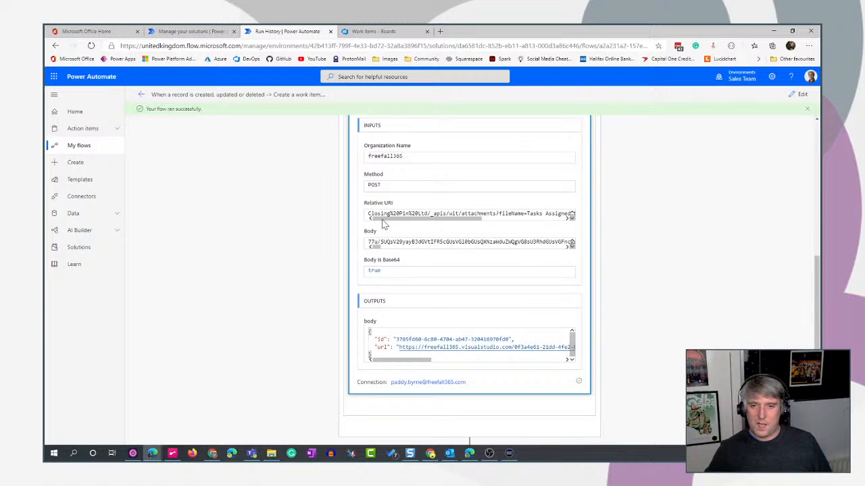
Copy the attachment URL from the DevOps HTTP request's output body and open it in a new browser tab to download the file.
scroll(469, 280, "up", 2)
scroll(469, 280, "down", 2)
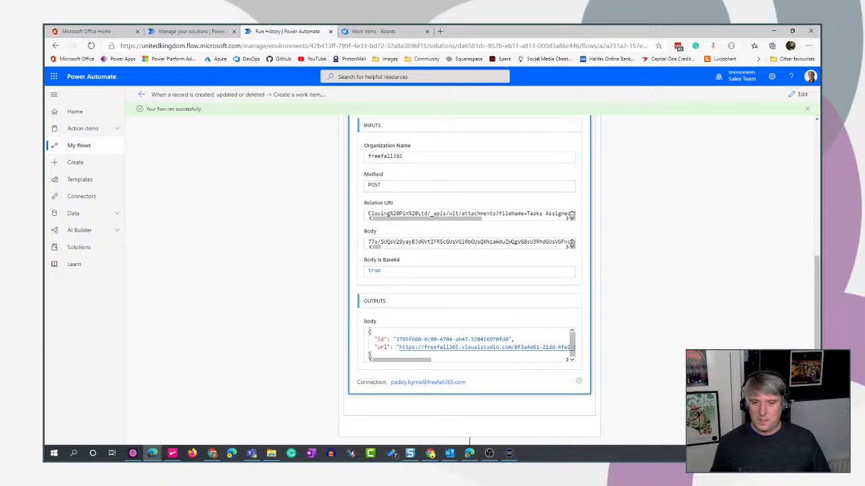
left_click_drag(509, 339, 561, 346)
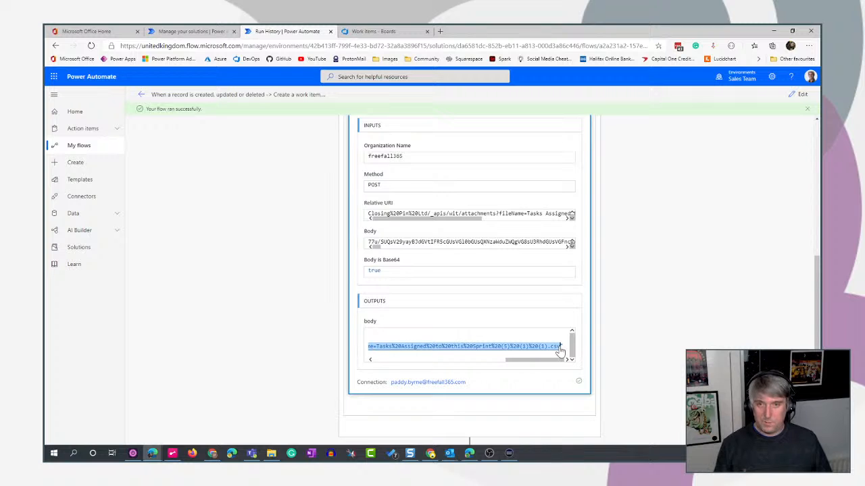
left_click(440, 31)
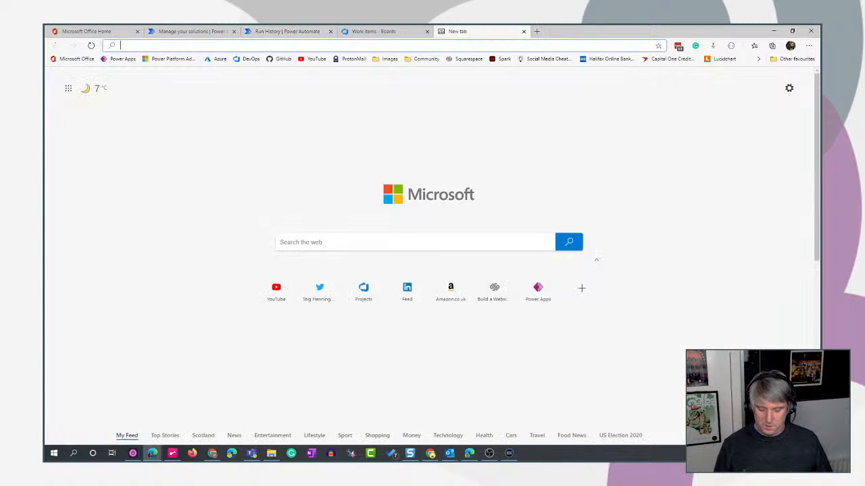
key("ctrl+v")
key("Return")
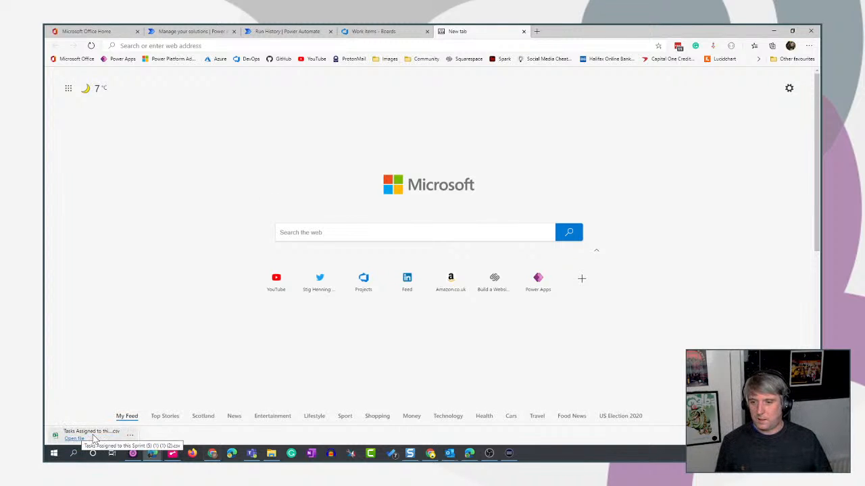
Open the downloaded Tasks Assigned to this Sprint CSV file in Excel, check its contents and close it.
left_click(94, 436)
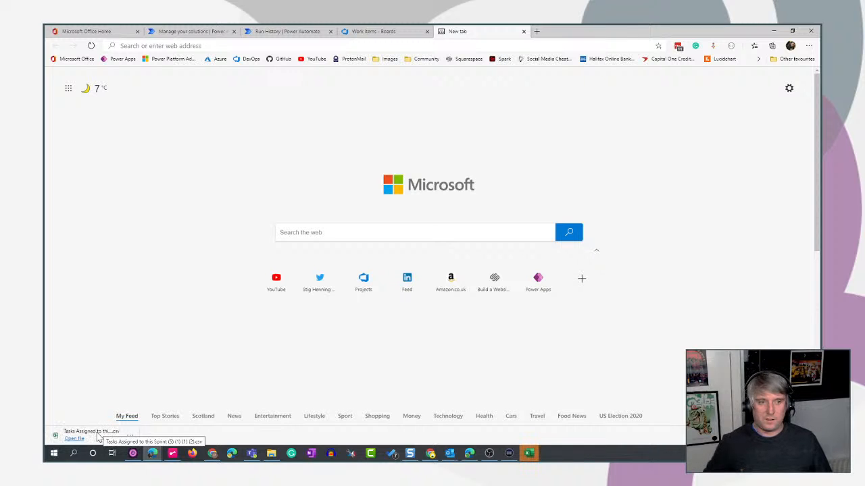
left_click(529, 454)
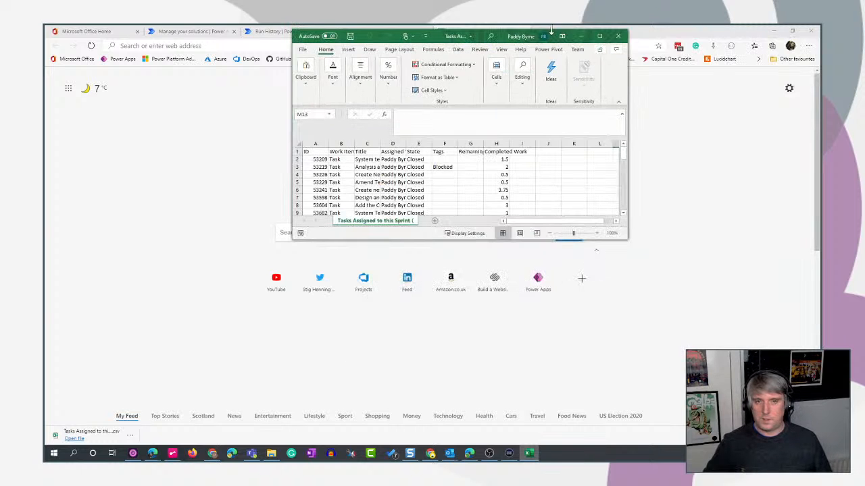
left_click(617, 35)
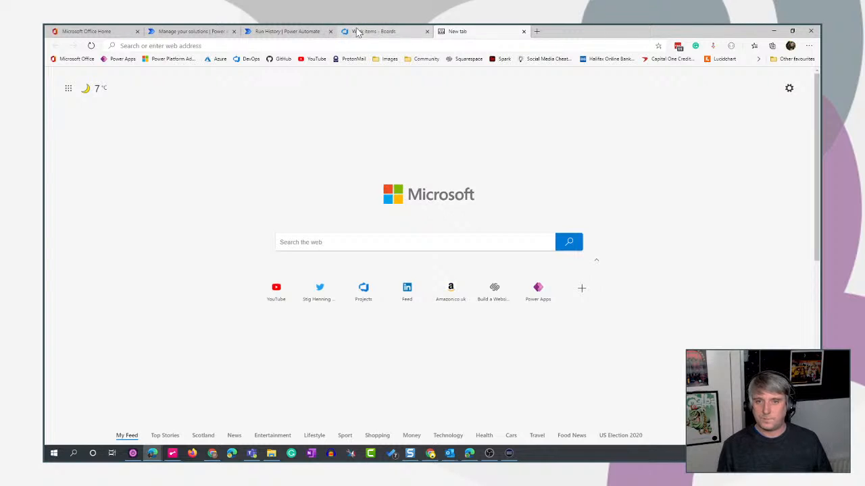
Return to the flow run in Power Automate, collapse the DevOps HTTP request and reopen the flow for editing.
left_click(360, 32)
left_click(288, 32)
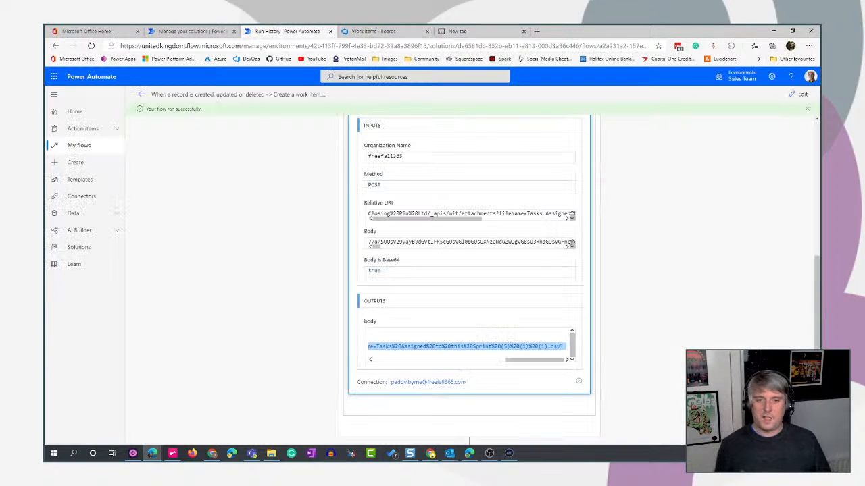
scroll(709, 243, "up", 5)
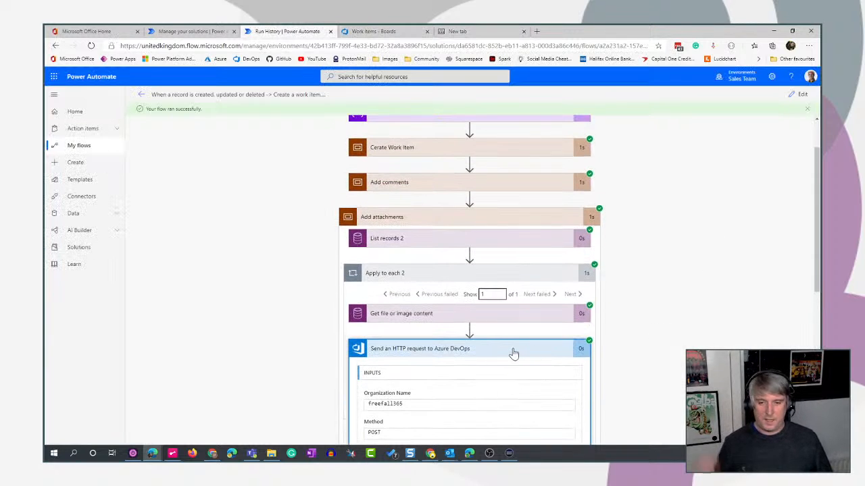
left_click(511, 353)
scroll(730, 336, "down", 1)
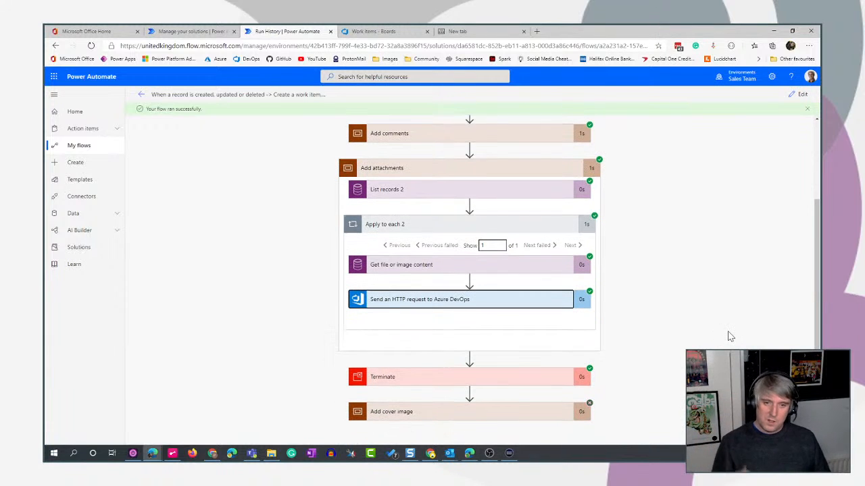
left_click(799, 94)
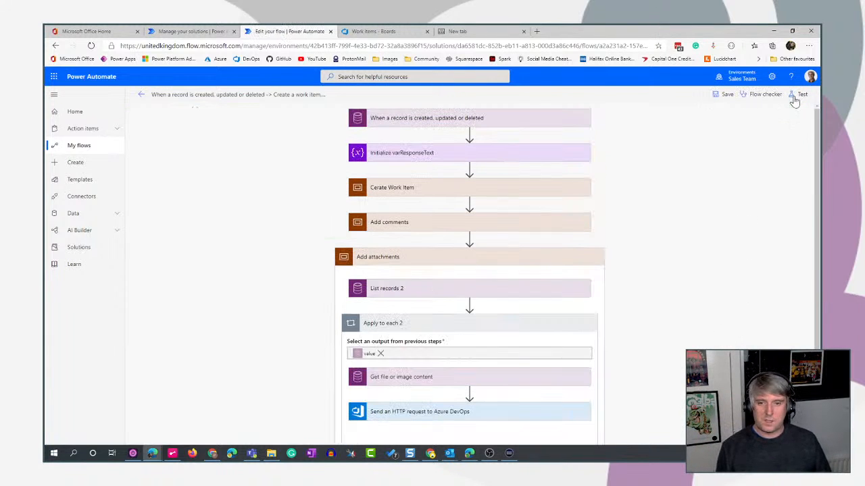
Add a second Send an HTTP request to Azure DevOps action after the first one inside Apply to each 2.
scroll(483, 194, "down", 3)
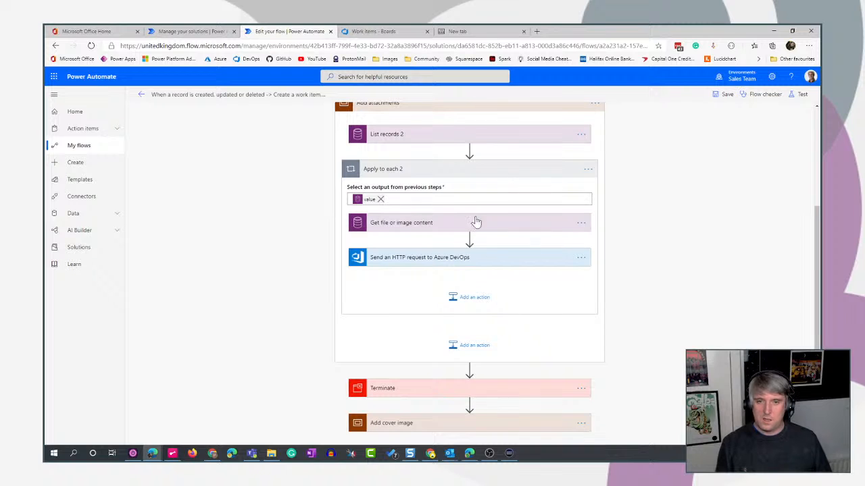
scroll(663, 239, "up", 1)
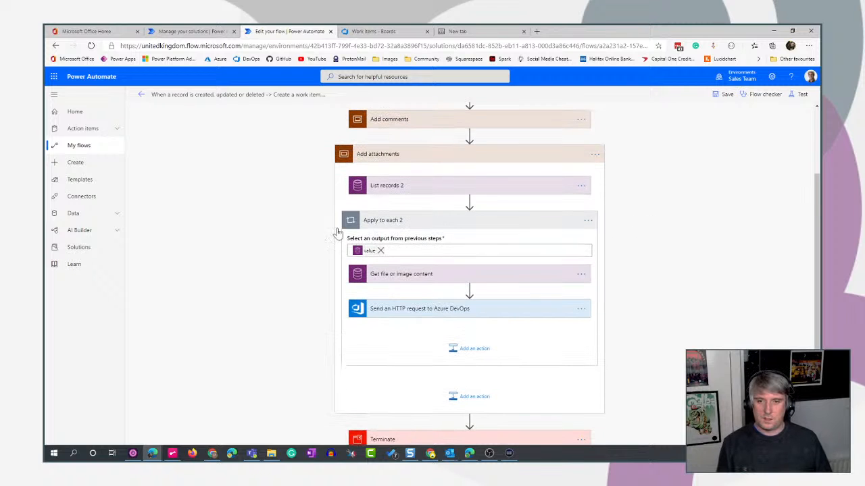
scroll(743, 304, "down", 2)
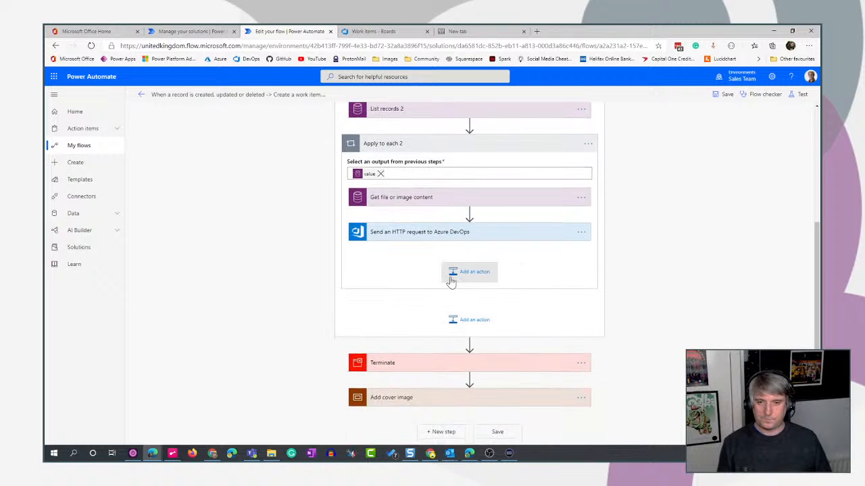
left_click(470, 272)
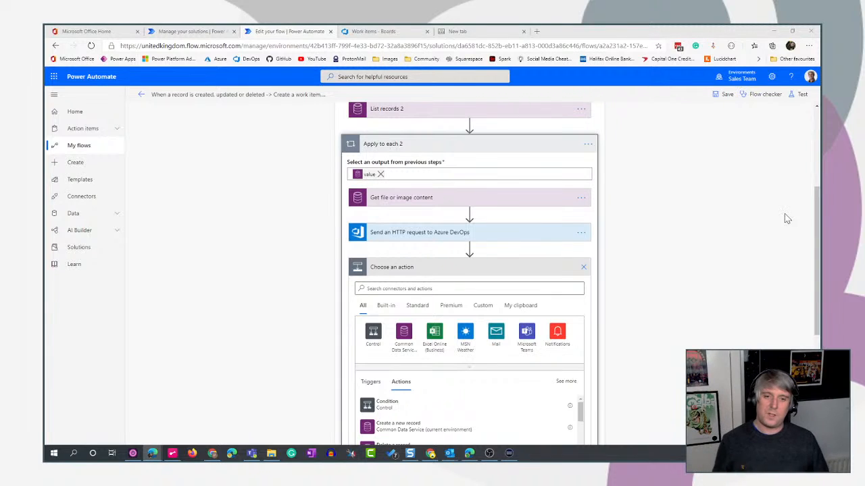
left_click(544, 290)
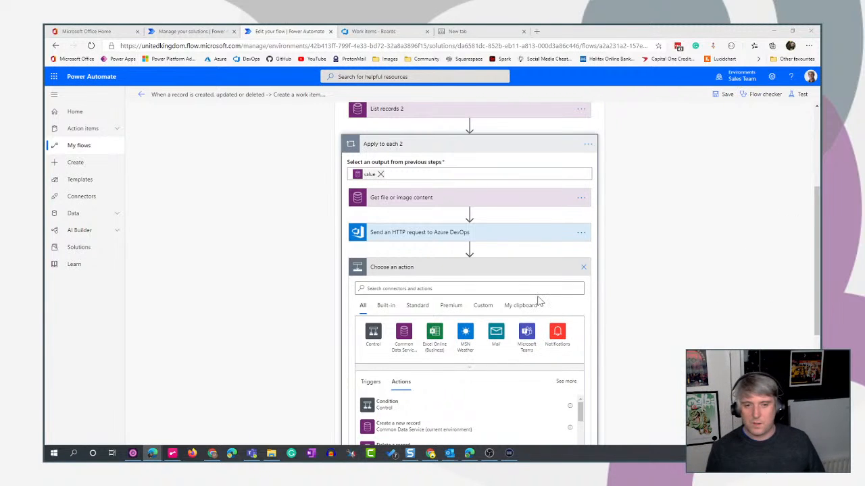
type("devop")
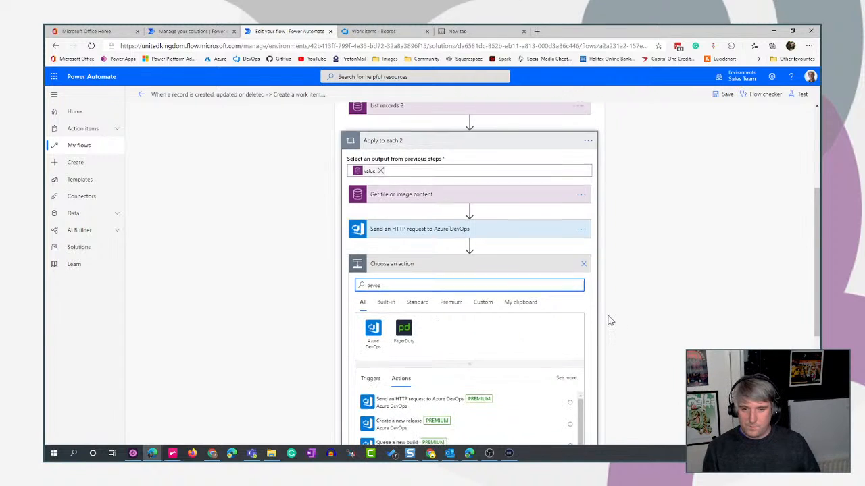
scroll(377, 354, "down", 2)
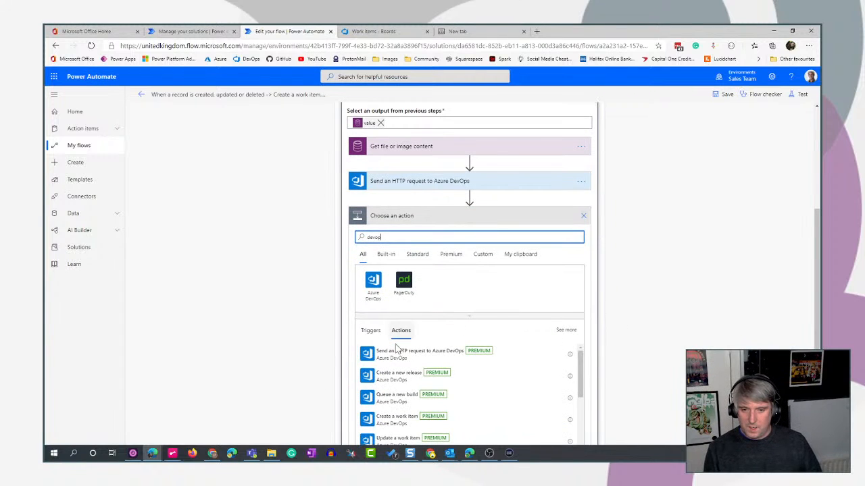
left_click(379, 354)
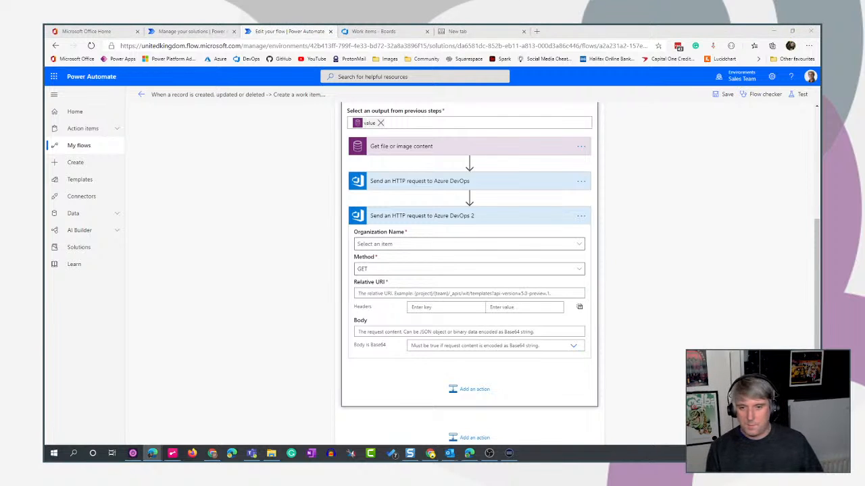
Set the second HTTP request's method to PATCH and its organization name to freefall365.
left_click(583, 272)
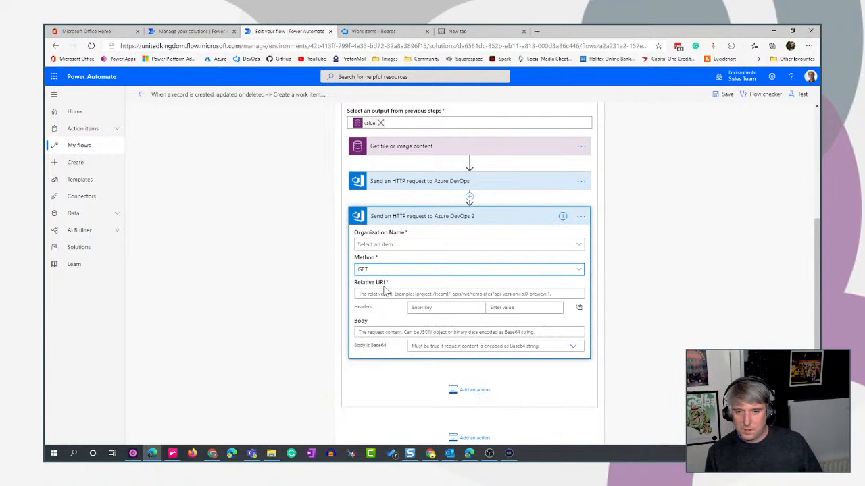
left_click(569, 271)
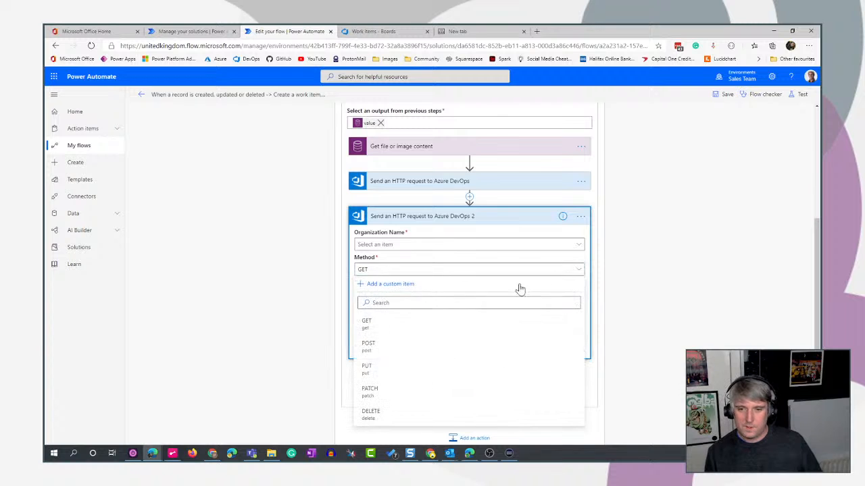
left_click(383, 380)
left_click(431, 247)
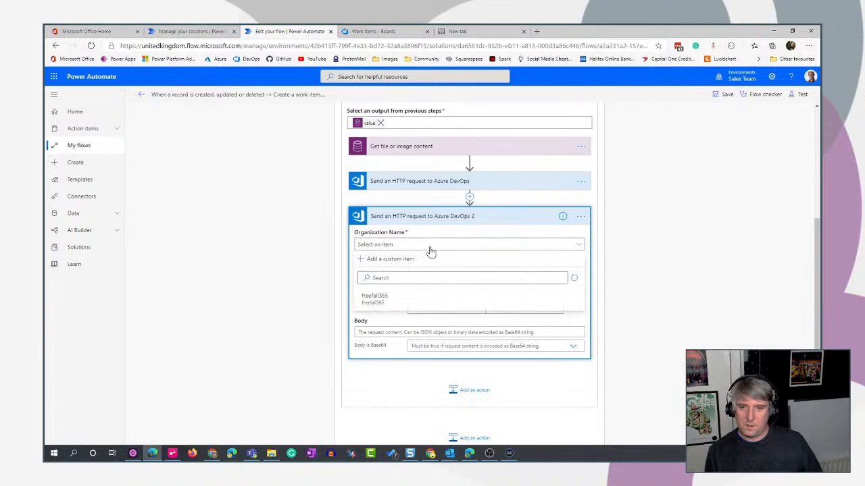
left_click(407, 297)
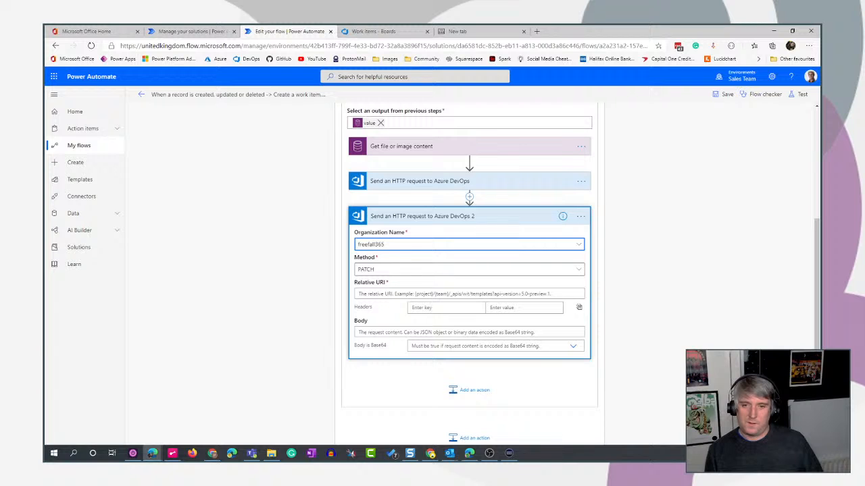
Paste the prepared relative URI Closing%20Pin%20Ltd/_apis/wit/workItems/[Id]/?api-version=6.0, including its Id token, into the second HTTP request.
left_click(382, 293)
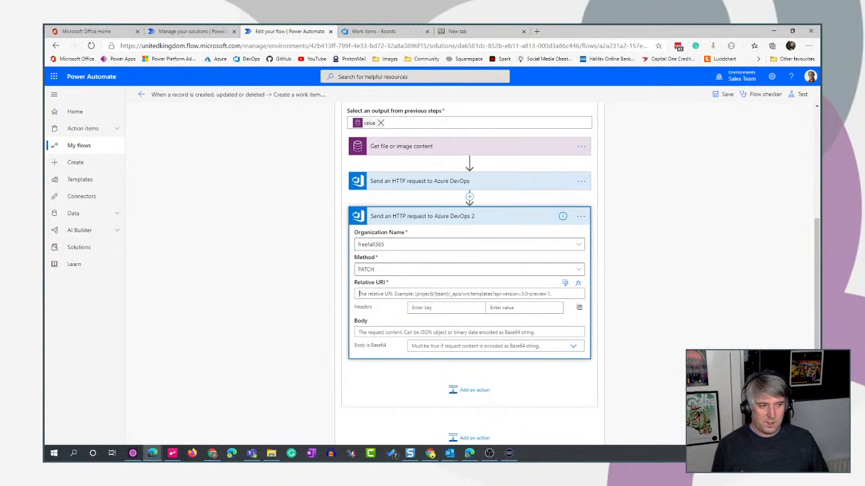
key("alt+Tab")
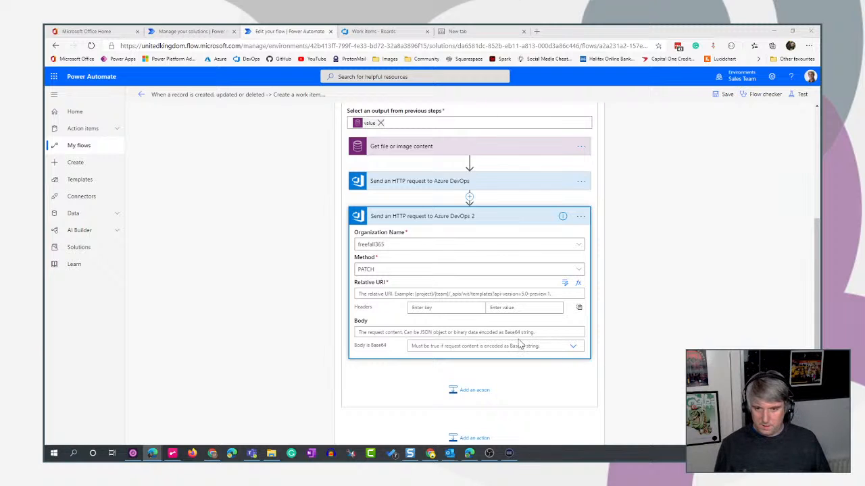
key("alt+Tab")
key("ctrl+v")
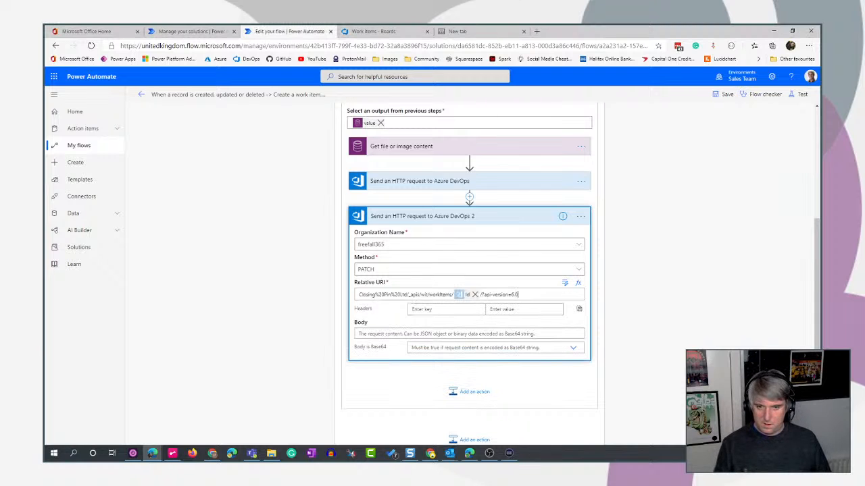
Replace the pasted Id token in the relative URI with the Id output of Create a work item.
left_click(475, 295)
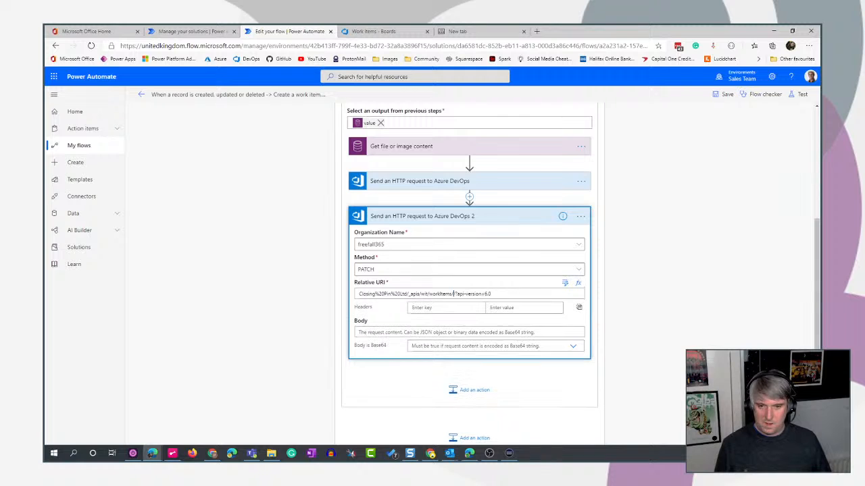
left_click(453, 294)
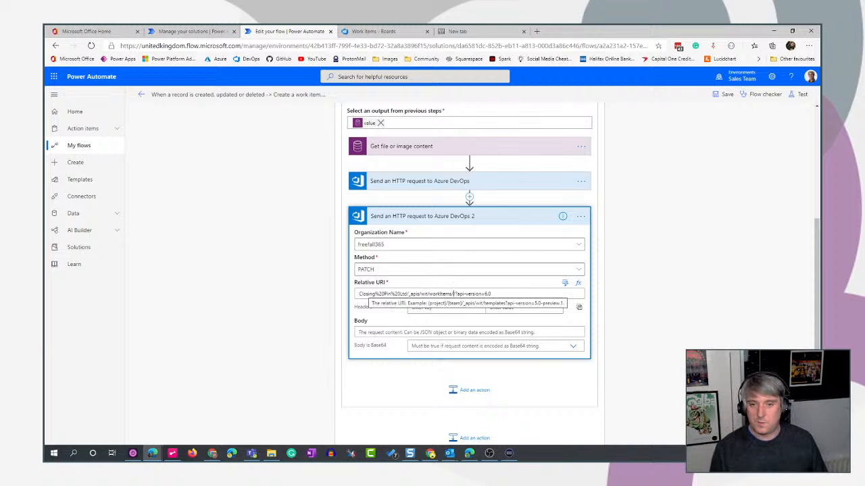
left_click(454, 294)
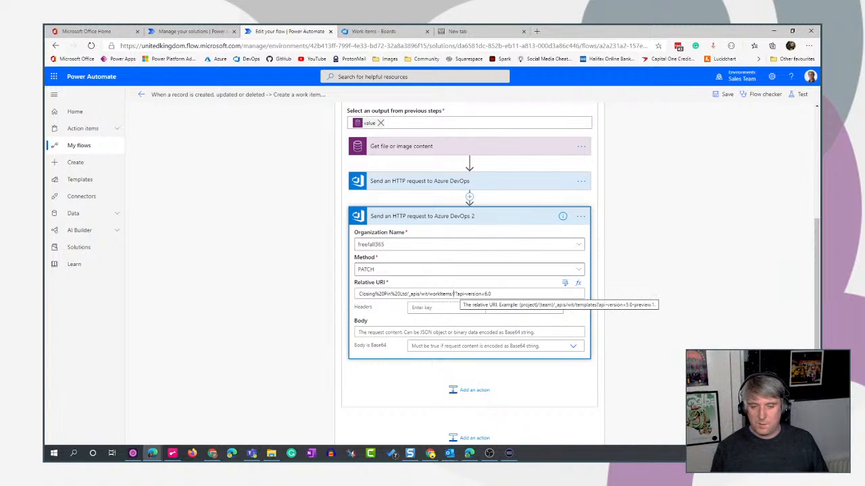
left_click(565, 283)
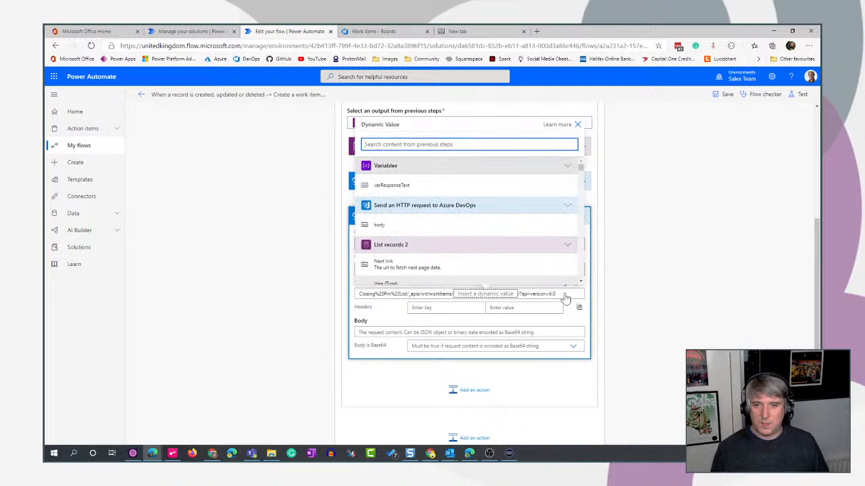
type("id")
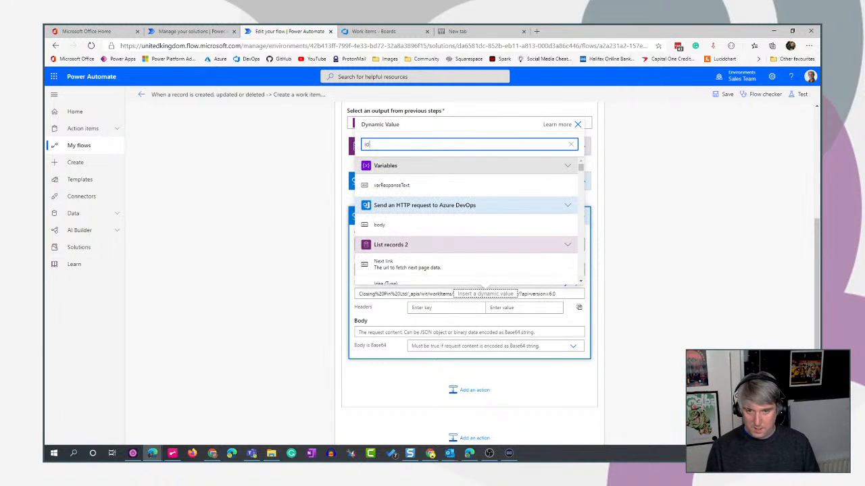
scroll(455, 210, "down", 1)
scroll(455, 209, "down", 6)
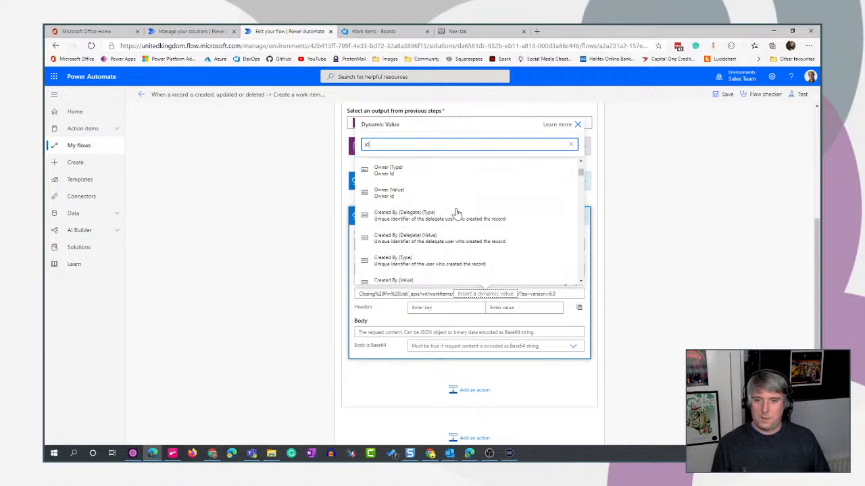
scroll(457, 213, "down", 6)
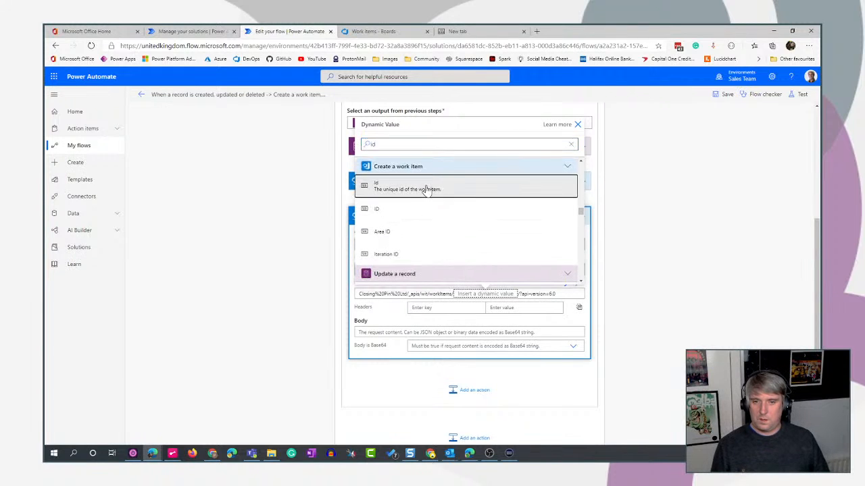
left_click(428, 188)
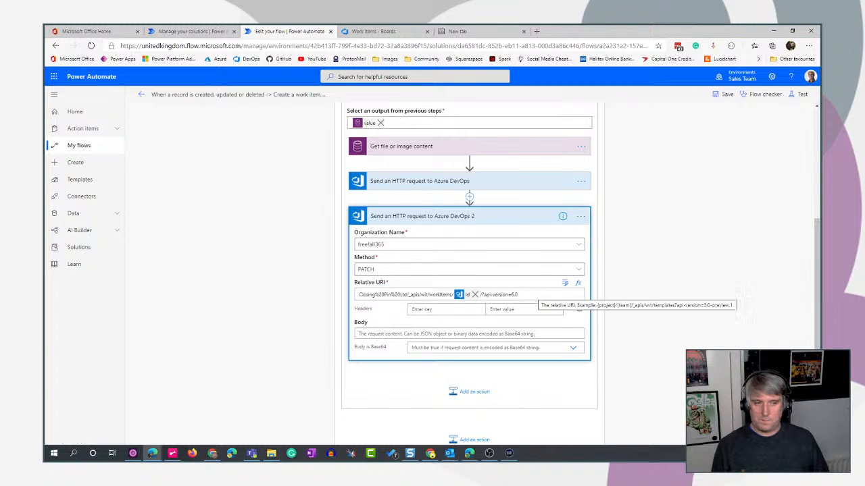
left_click(538, 294)
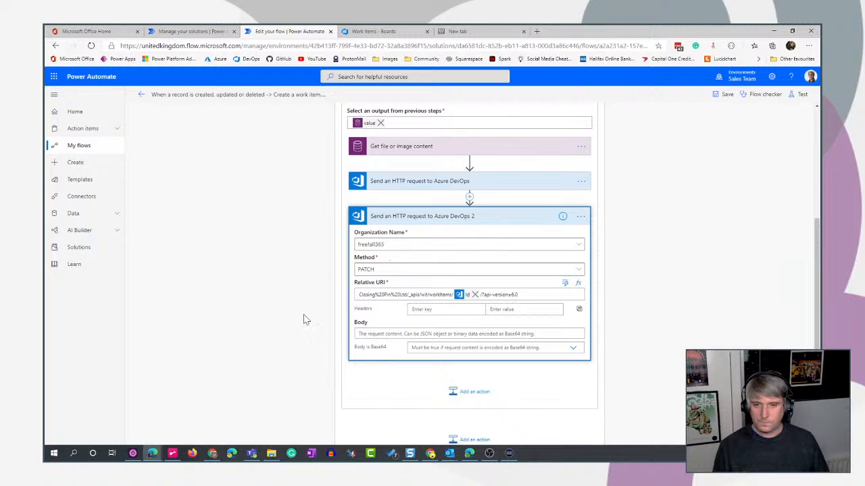
Paste the prepared JSON body into the second HTTP request, adding an AttachedFile relation at /relations/- with a url token and comment 'Attachment'.
left_click(370, 333)
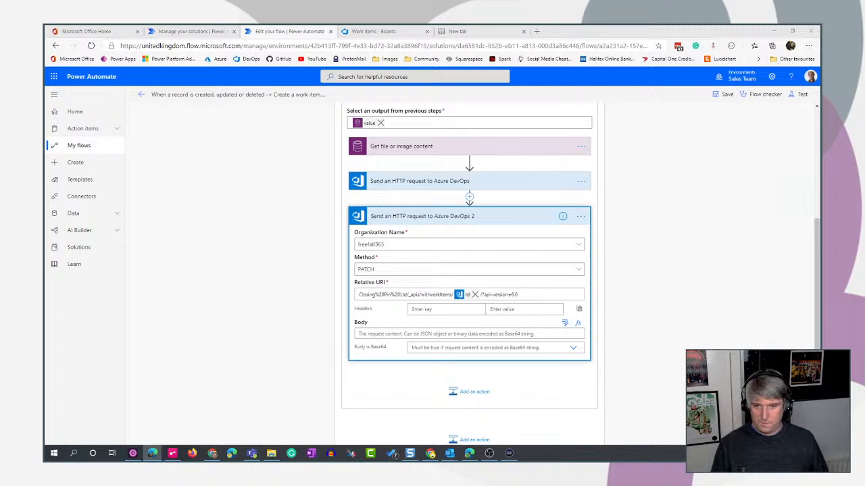
left_click(358, 333)
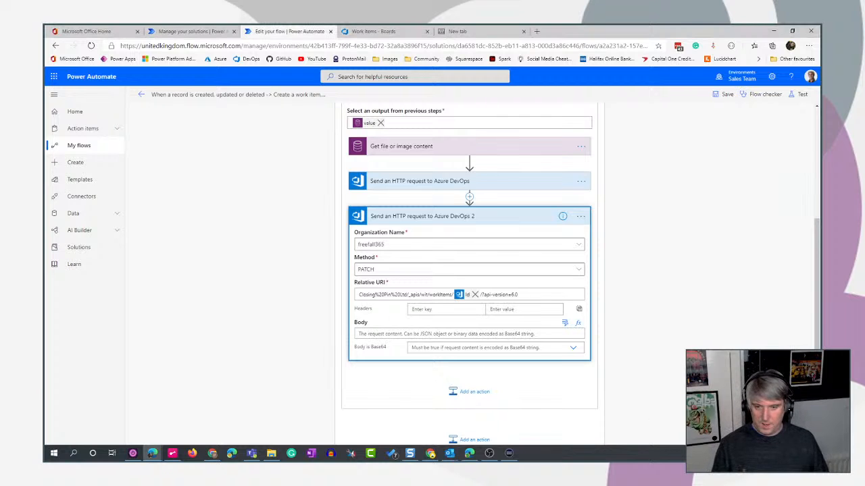
key("ctrl+v")
scroll(689, 345, "down", 2)
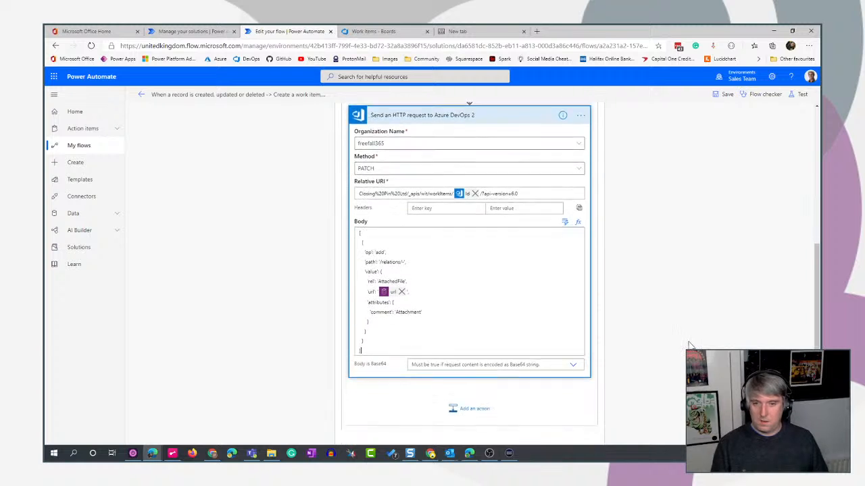
scroll(689, 344, "down", 1)
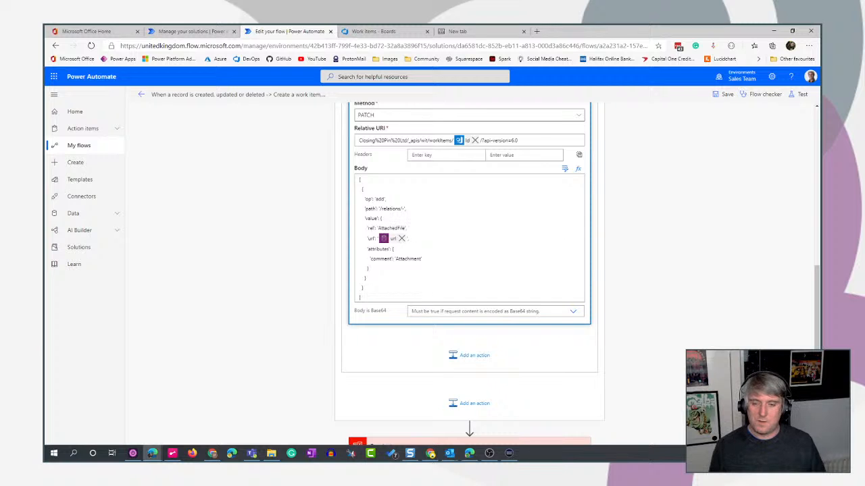
Remove the pasted url token from the second HTTP request's body, leaving the url value as empty quotes.
double_click(391, 228)
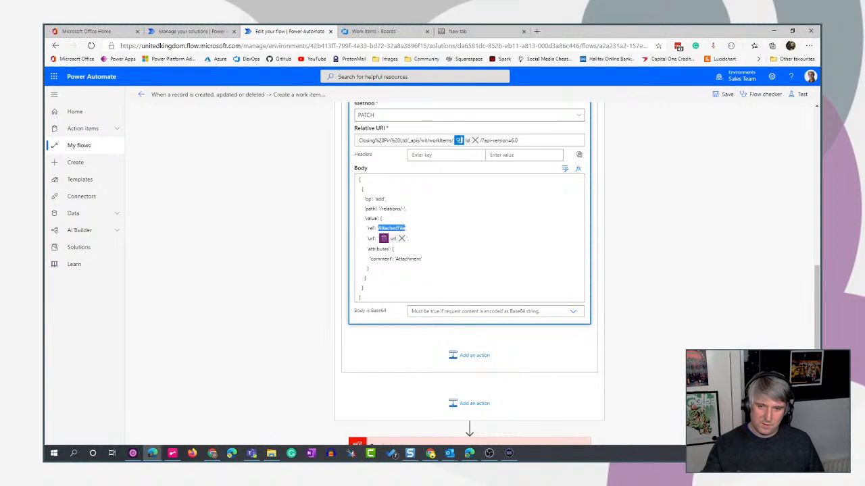
left_click(399, 229)
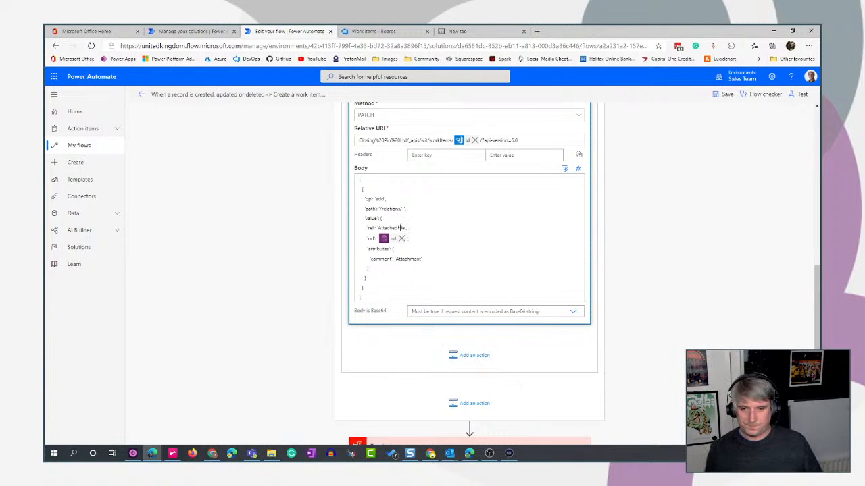
left_click(401, 239)
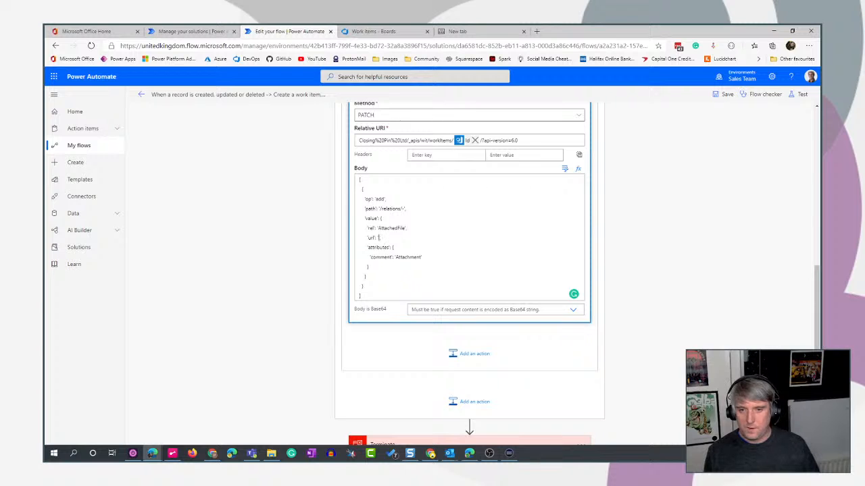
scroll(542, 223, "up", 3)
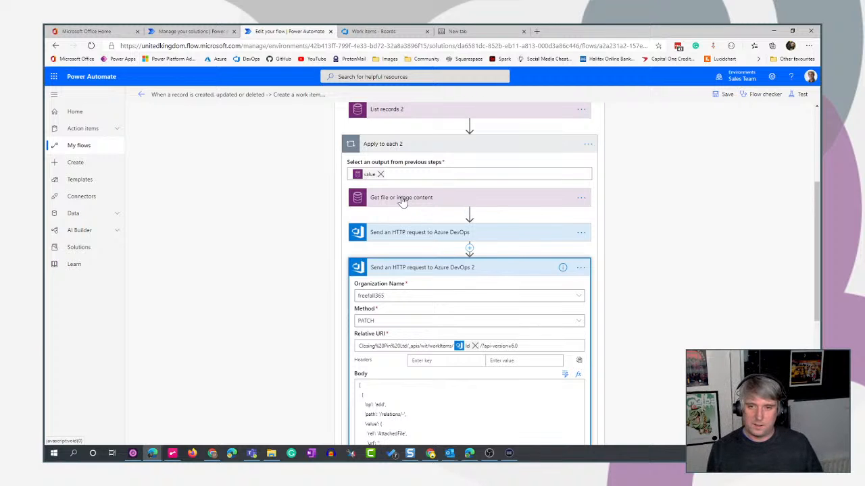
scroll(759, 322, "down", 2)
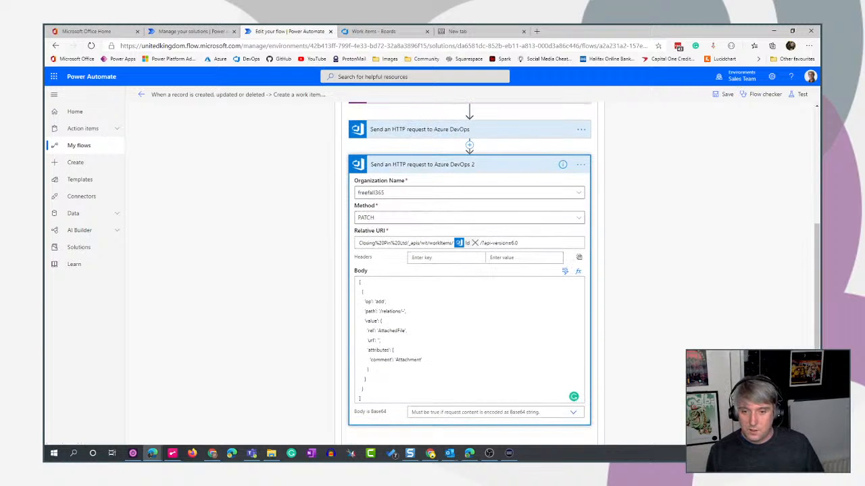
left_click(565, 272)
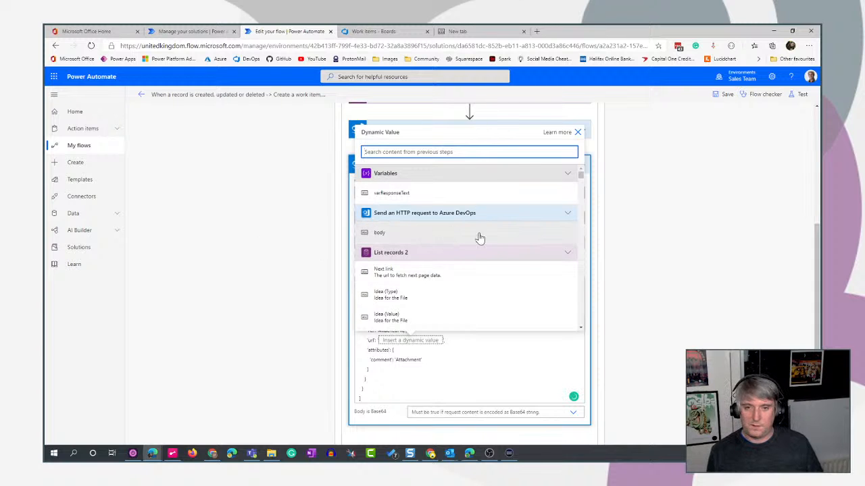
left_click(719, 293)
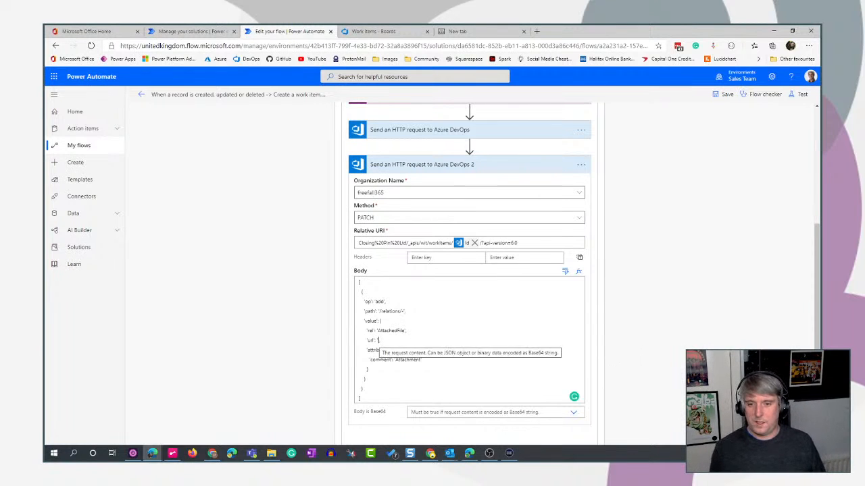
Insert a Parse JSON action between the two Send an HTTP request to Azure DevOps actions in Apply to each 2.
scroll(638, 339, "up", 1)
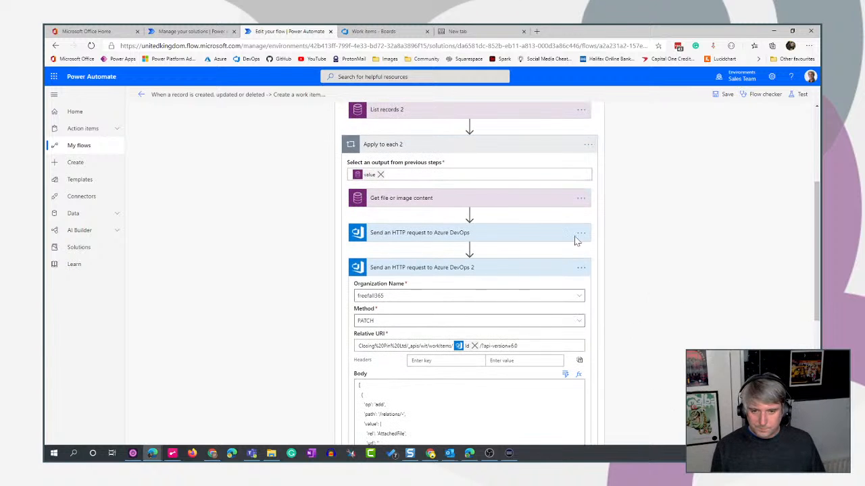
left_click(497, 238)
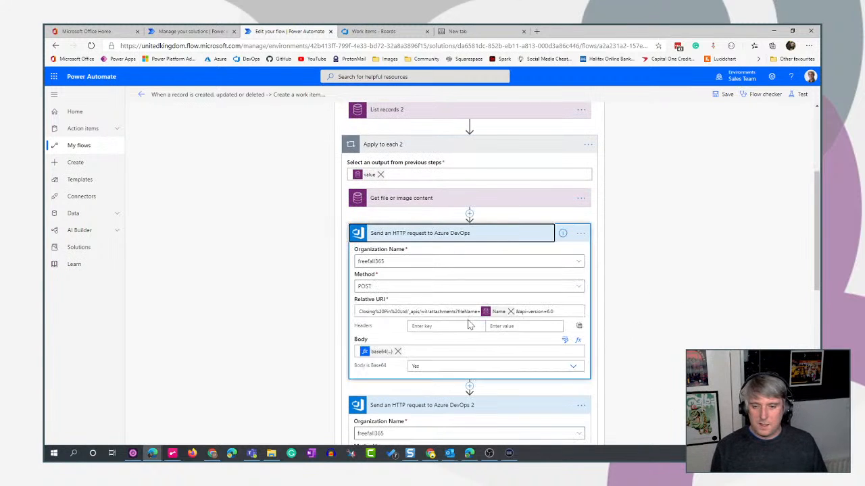
scroll(639, 308, "down", 1)
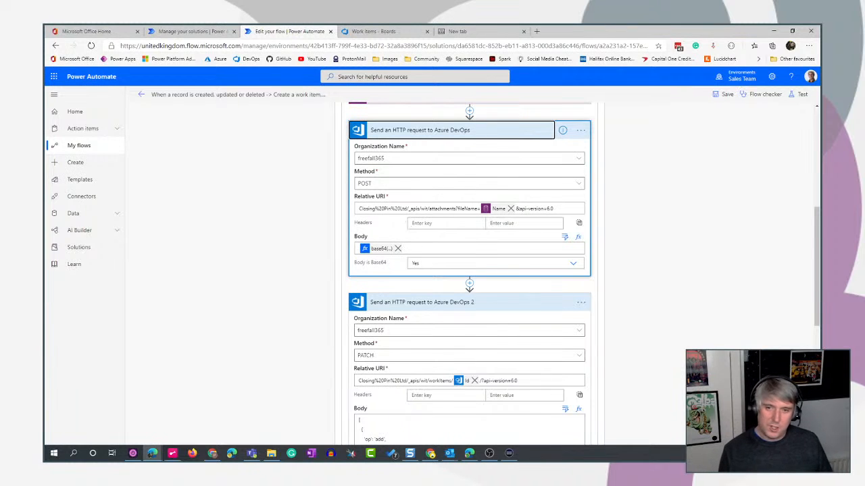
left_click(470, 289)
left_click(461, 295)
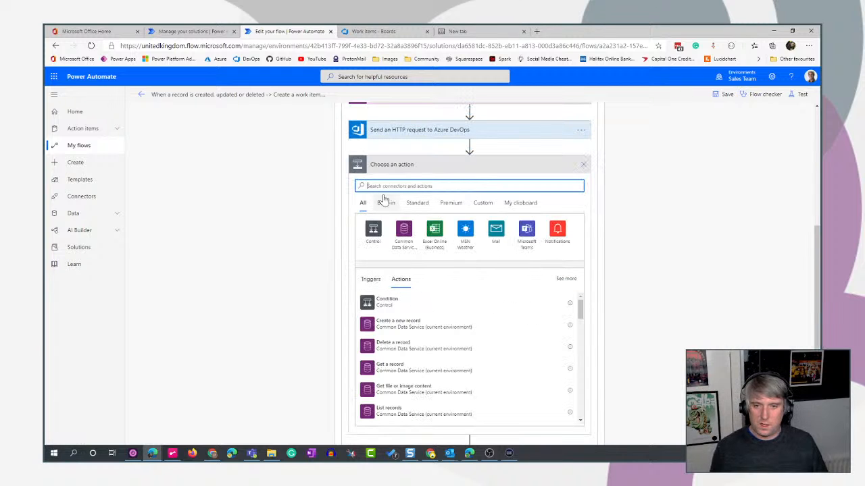
type("parse")
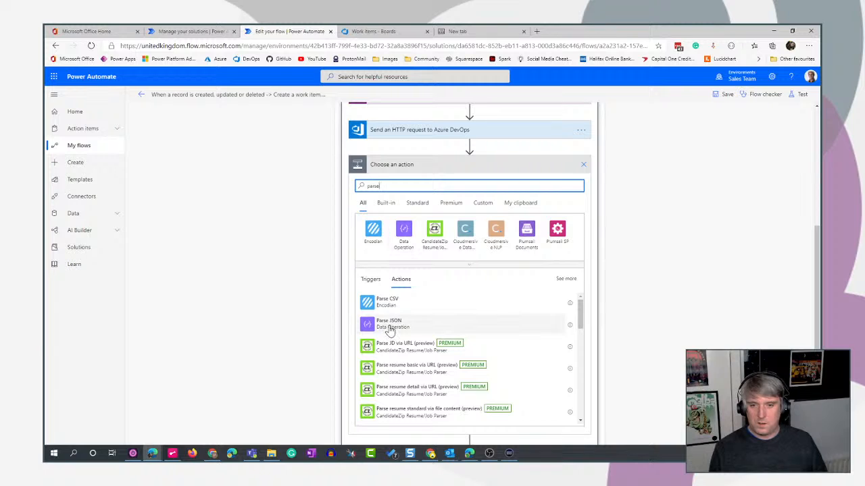
left_click(394, 323)
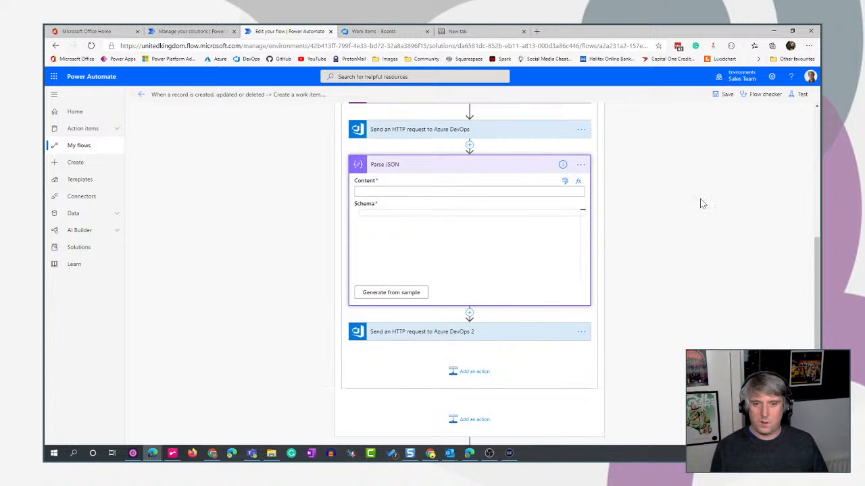
Set the Parse JSON content to the body output of the first HTTP request and start generating the schema from a sample.
left_click(564, 181)
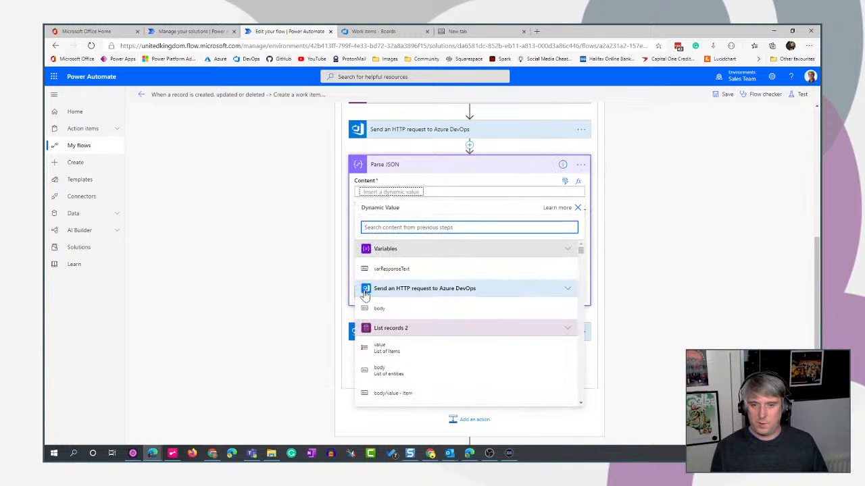
left_click(496, 308)
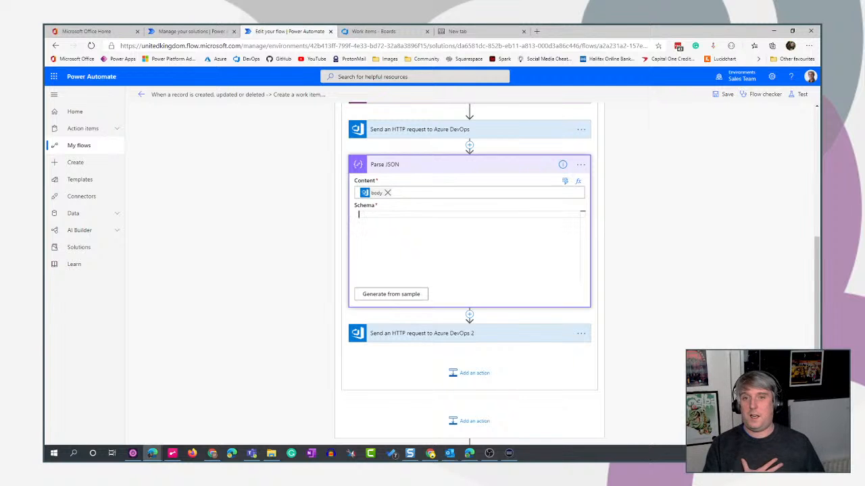
left_click(404, 295)
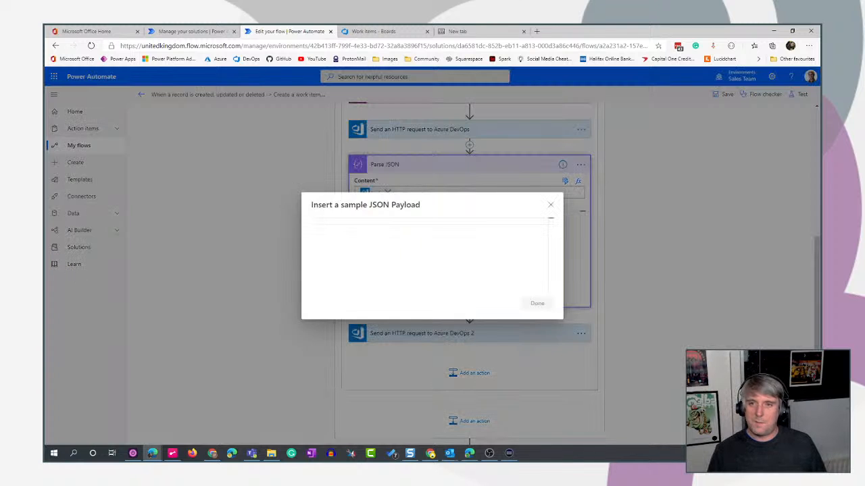
Open the Nov 25, 11:13 PM run of the Create a work item flow from the Employee Ideas - Extended solution.
left_click(179, 32)
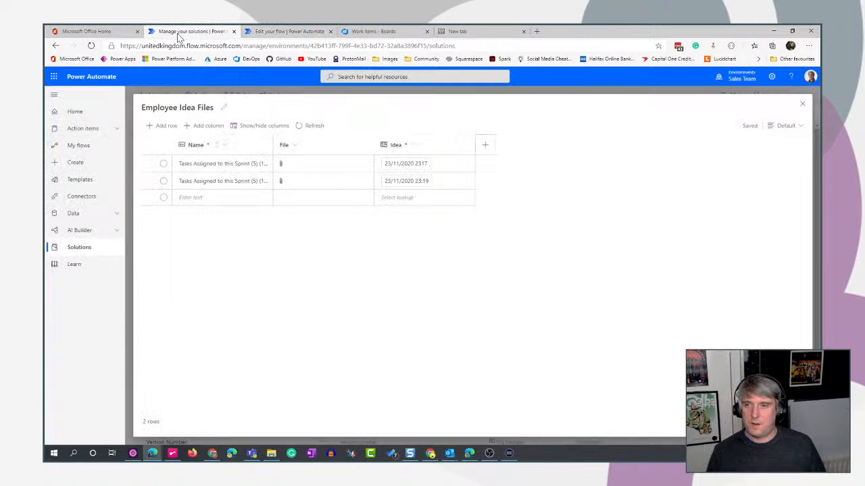
left_click(802, 105)
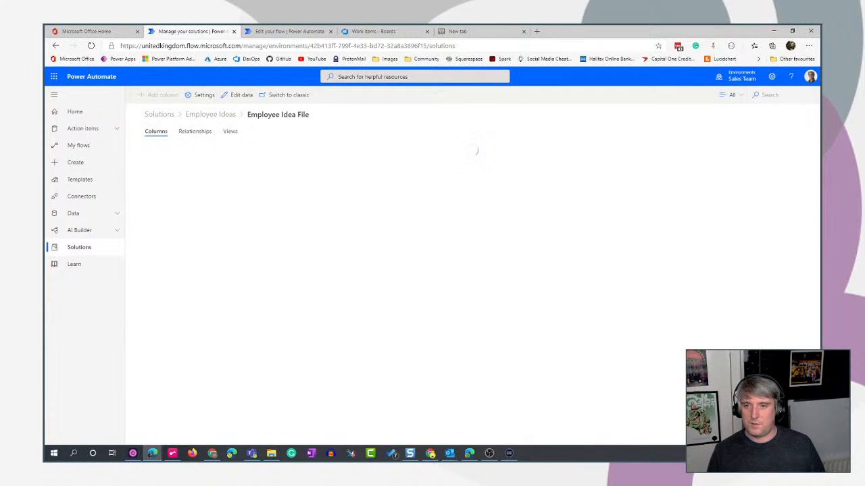
left_click(212, 115)
left_click(162, 130)
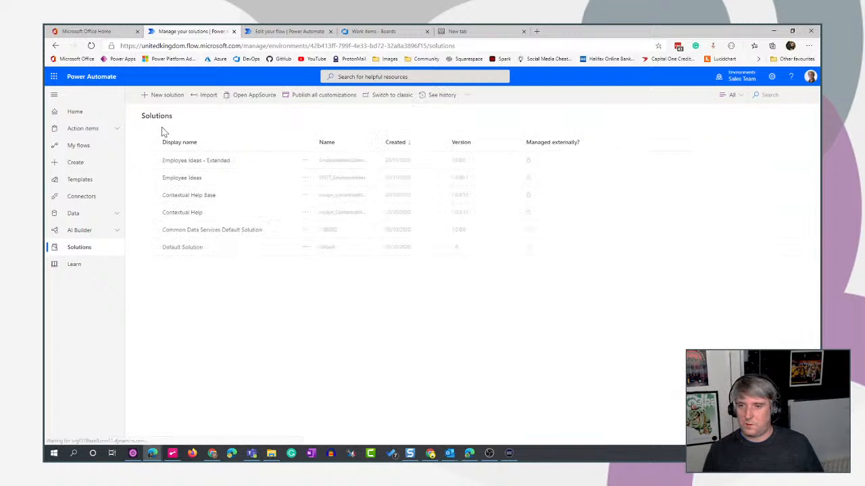
left_click(200, 161)
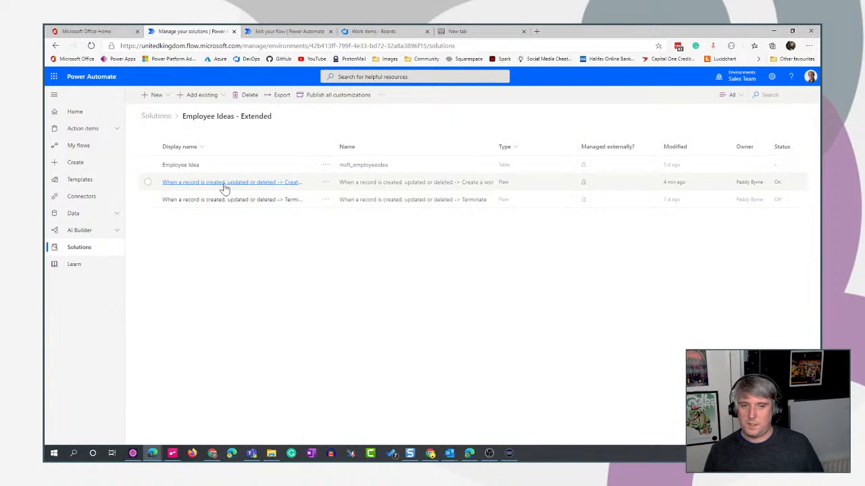
left_click(225, 182)
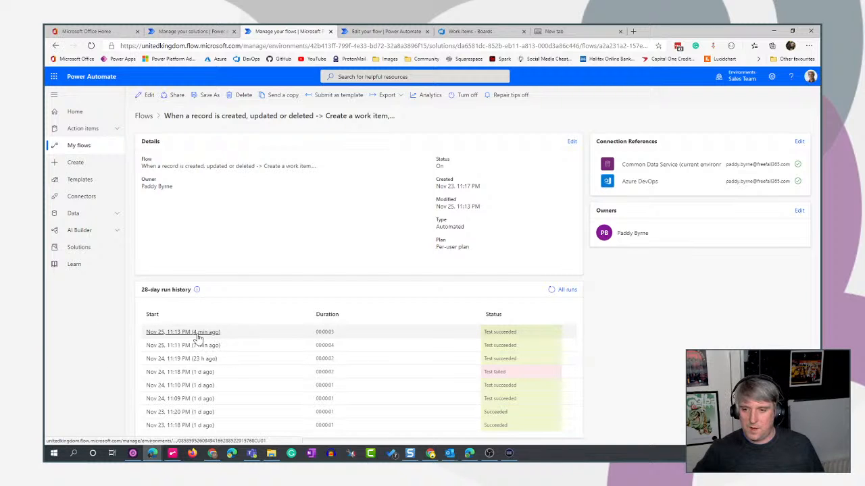
left_click(197, 334)
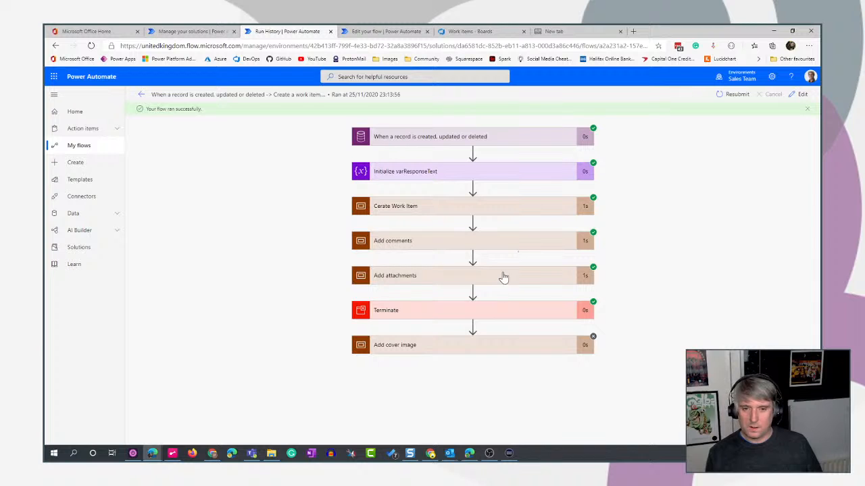
Copy the output body of Send an HTTP request to Azure DevOps from Apply to each 2 in the run's Add attachments scope.
left_click(503, 276)
left_click(531, 286)
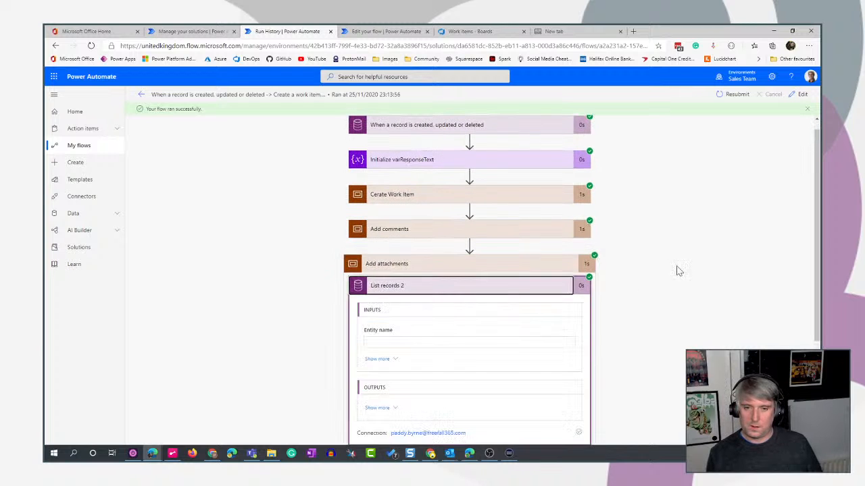
scroll(679, 270, "down", 2)
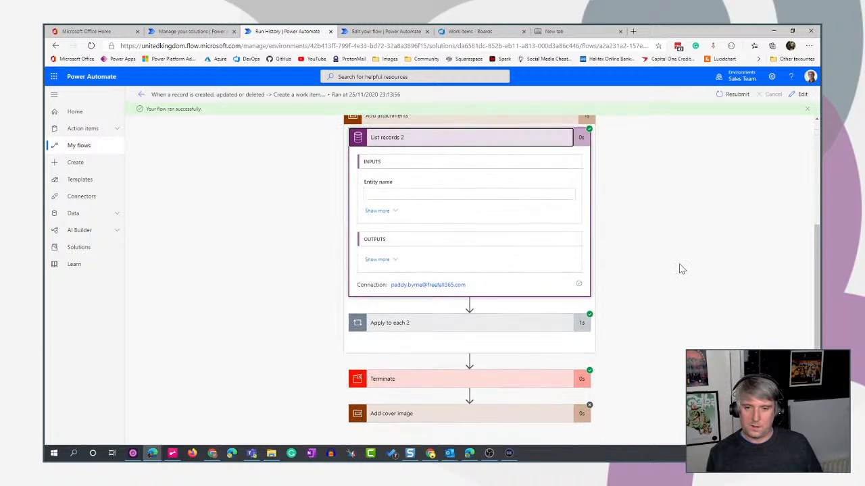
left_click(501, 138)
left_click(493, 327)
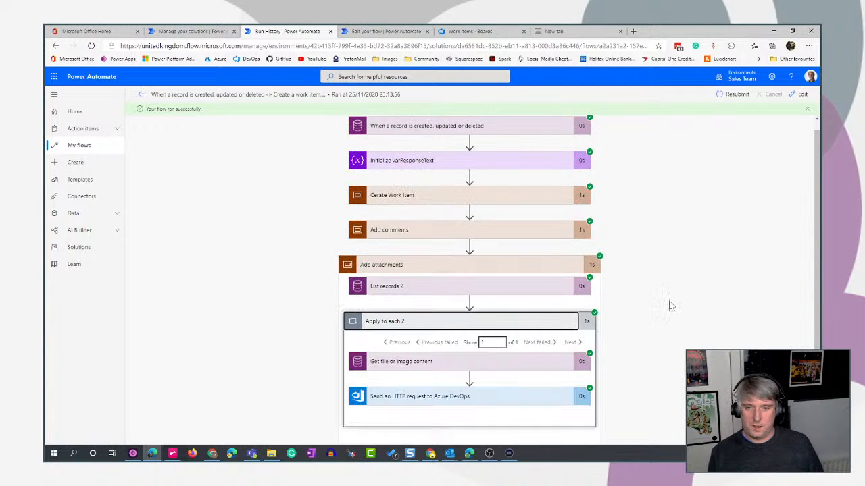
scroll(694, 302, "down", 2)
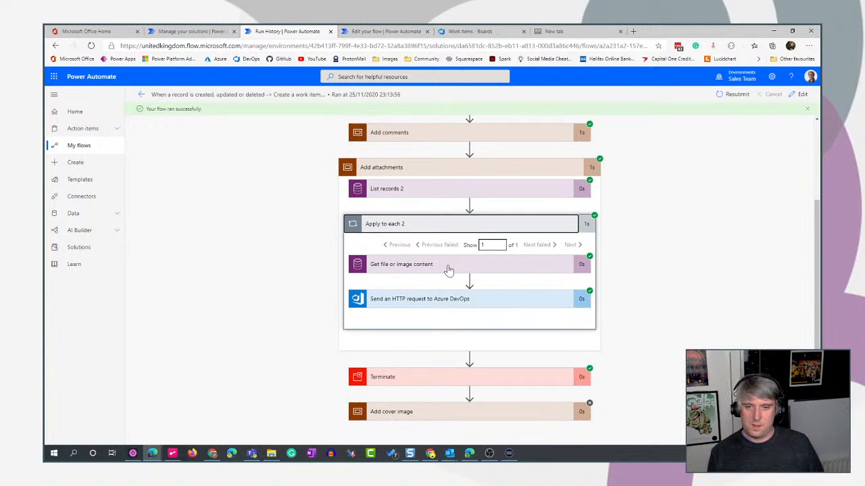
left_click(440, 300)
scroll(676, 303, "down", 3)
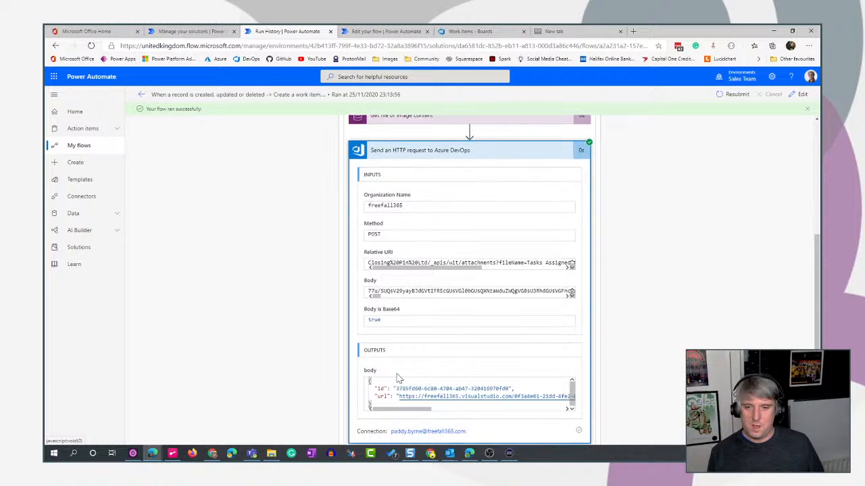
scroll(398, 380, "down", 2)
left_click_drag(513, 306, 359, 282)
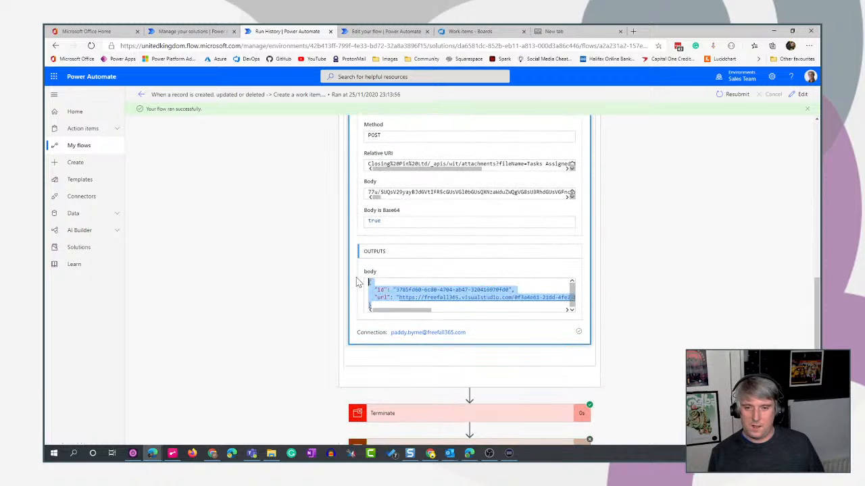
key("ctrl+c")
Return to the flow editor and generate the Parse JSON schema from the copied id and url payload.
left_click(386, 31)
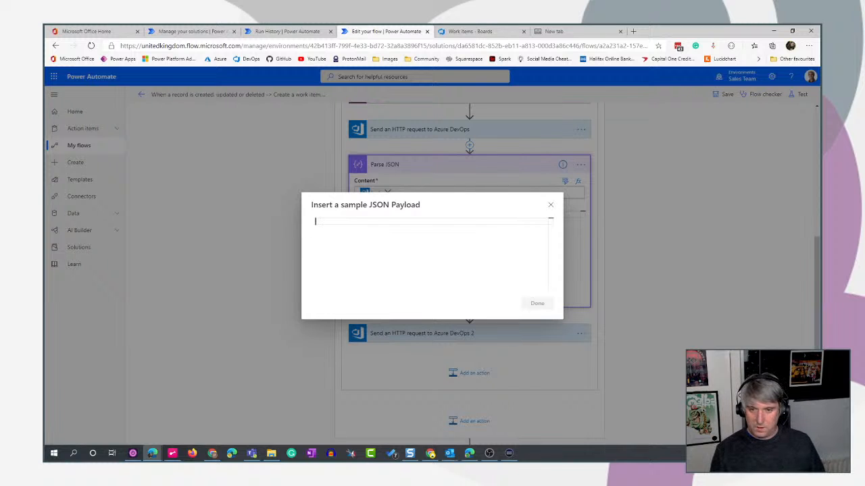
key("ctrl+v")
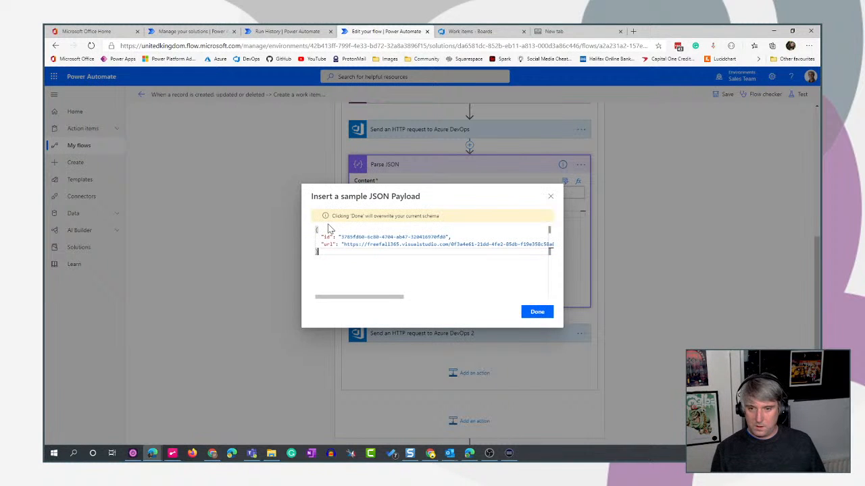
left_click(533, 321)
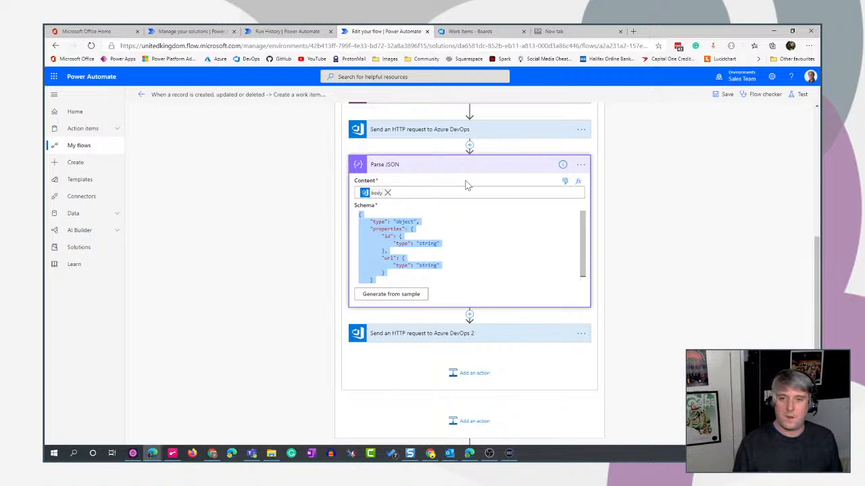
Collapse Parse JSON and insert its url output as the url value in the body of Send an HTTP request to Azure DevOps 2.
left_click(481, 168)
left_click(480, 167)
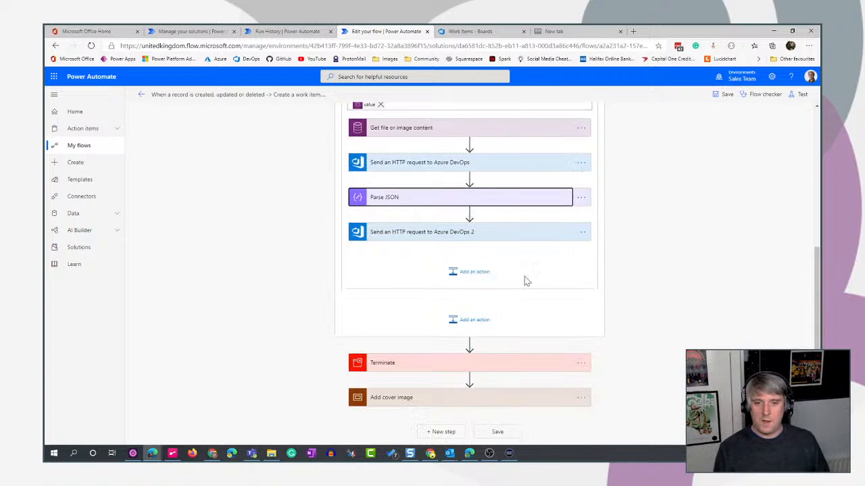
left_click(547, 239)
scroll(548, 240, "down", 2)
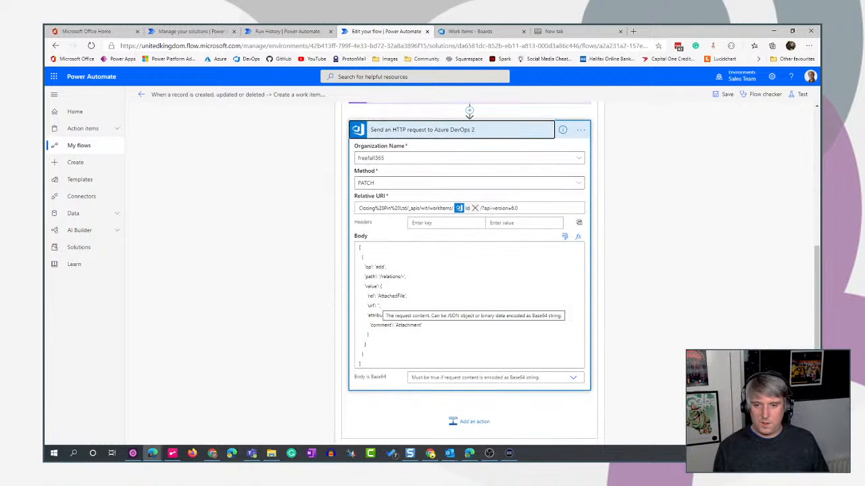
left_click(379, 306)
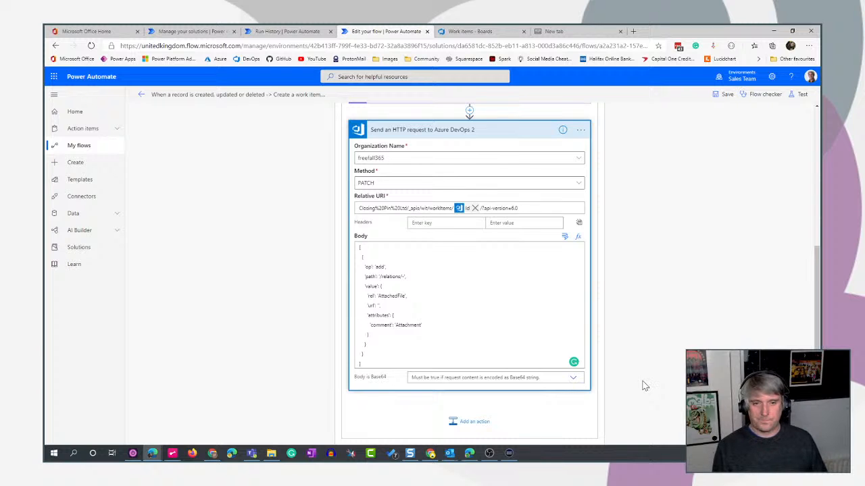
left_click(565, 236)
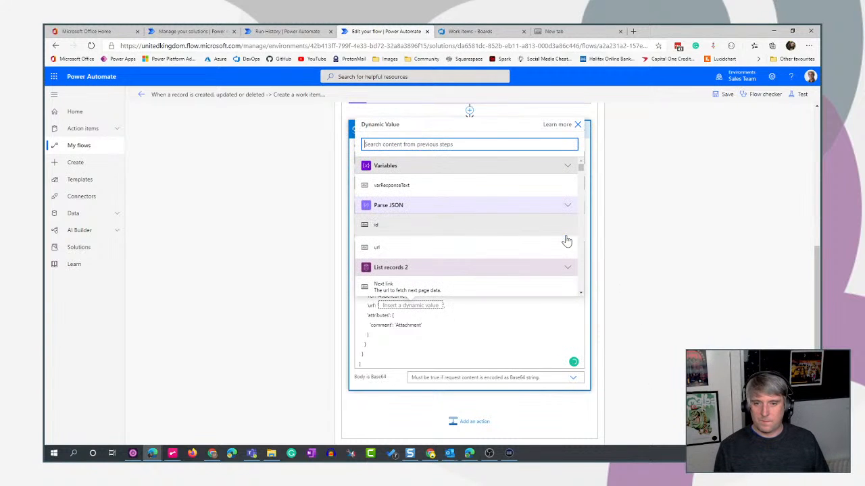
left_click(413, 248)
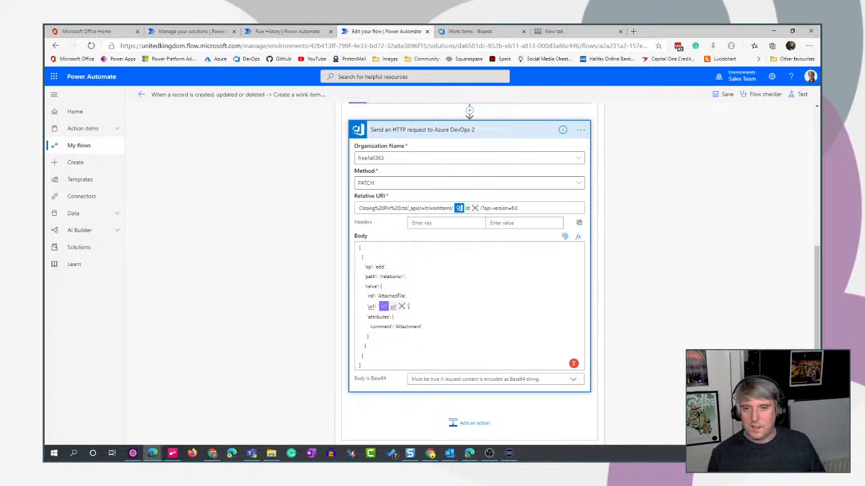
Start entering a header key for Send an HTTP request to Azure DevOps 2.
left_click(433, 224)
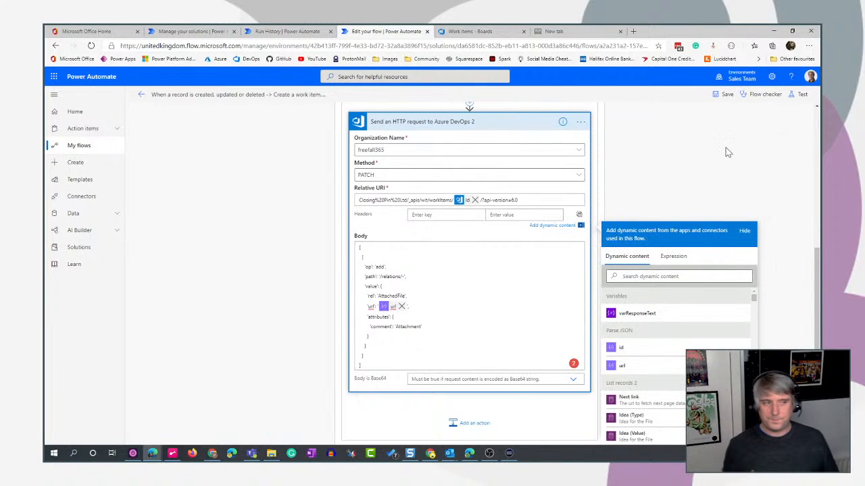
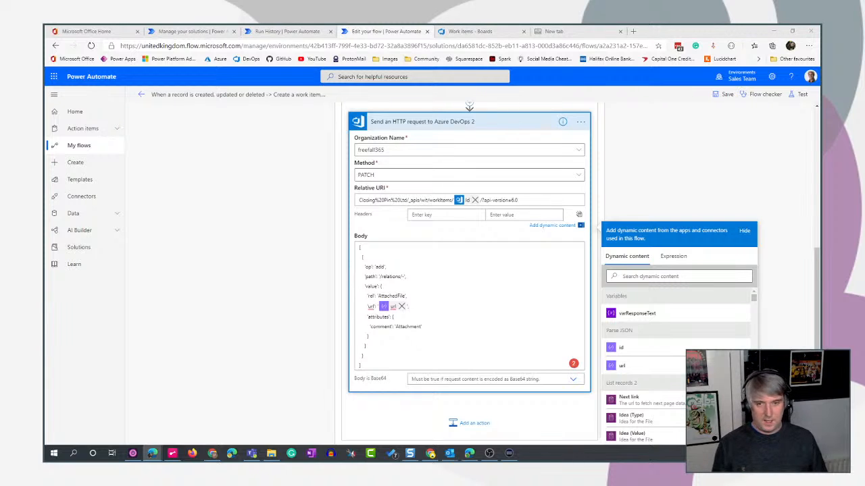
Add the header Content-Type with value application/json-patch+json to Send an HTTP request to Azure DevOps 2 and collapse the action.
left_click(413, 214)
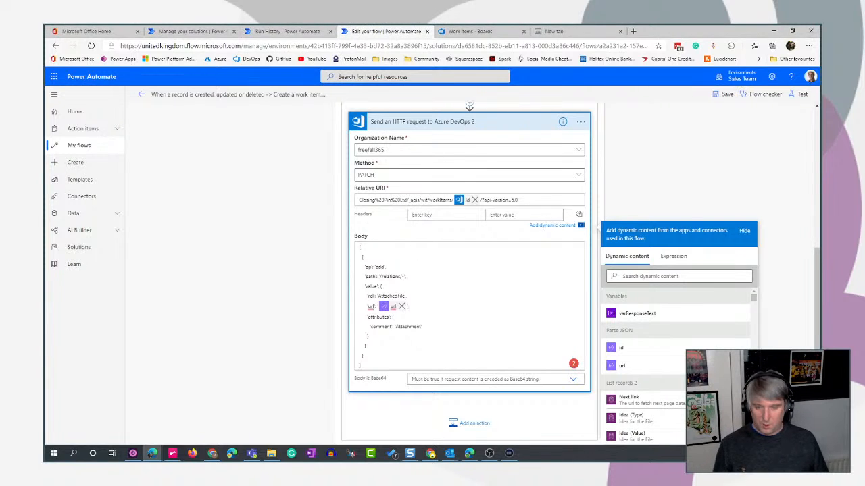
type("Content-Type")
key("Tab")
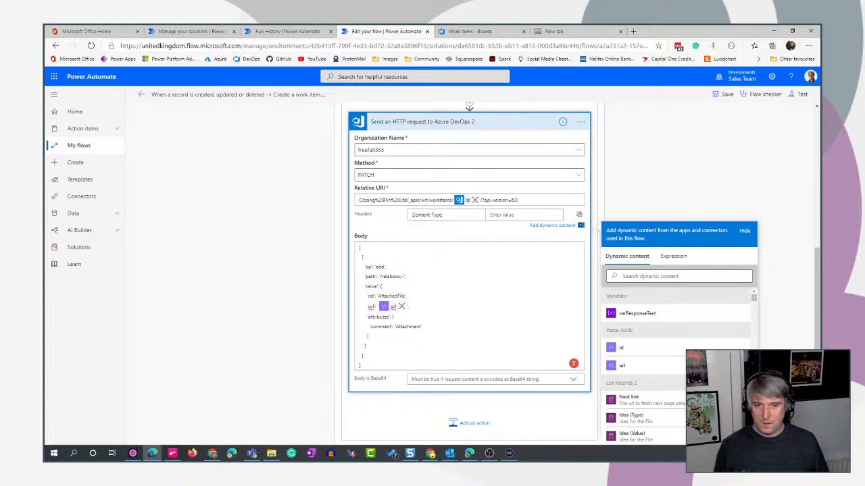
key("alt+Tab")
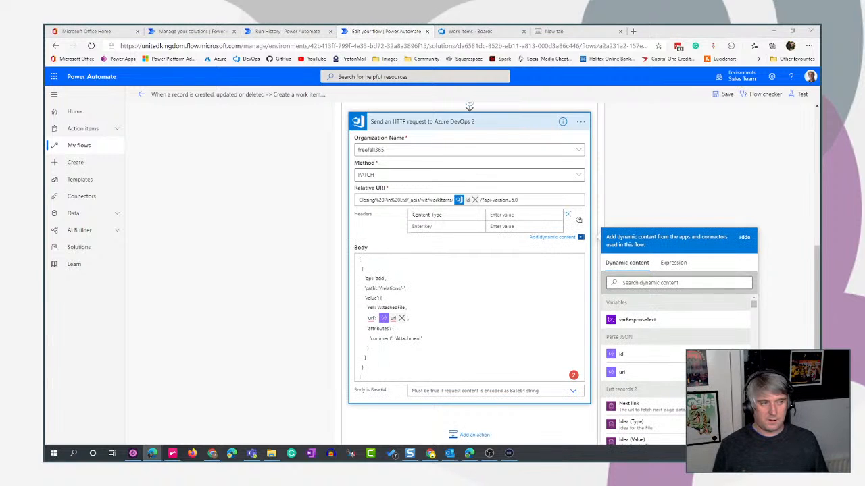
key("alt+Tab")
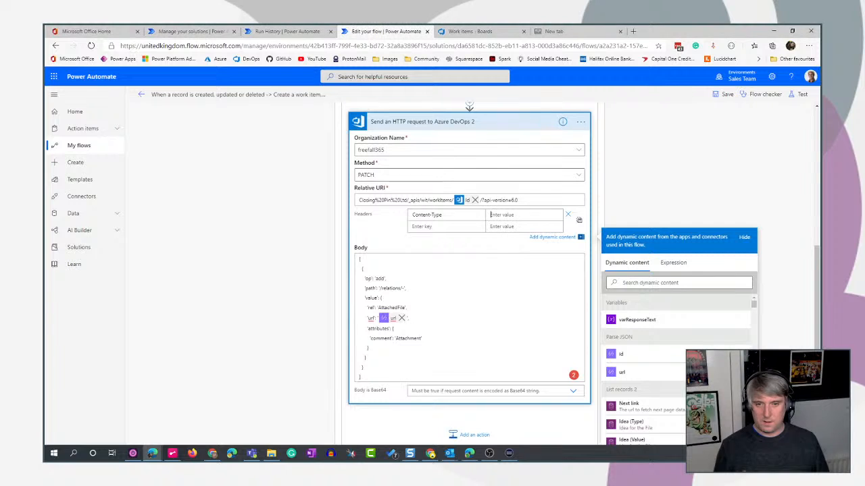
type("application/json-patch+json")
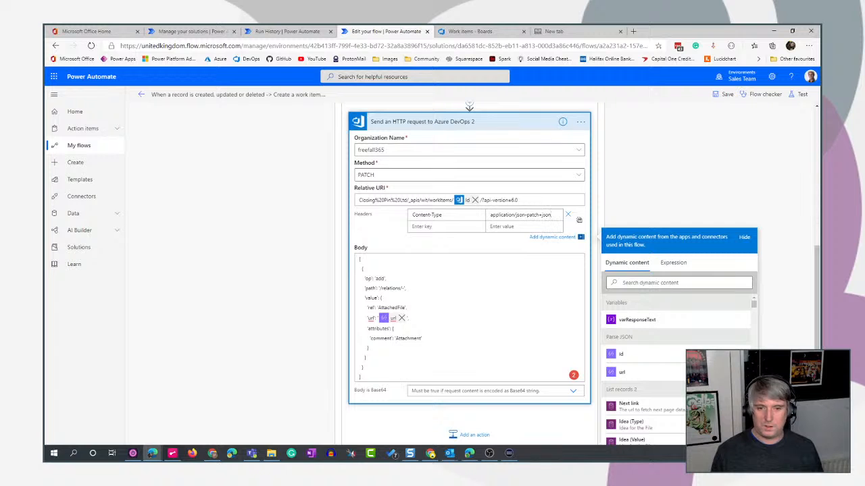
scroll(703, 169, "down", 1)
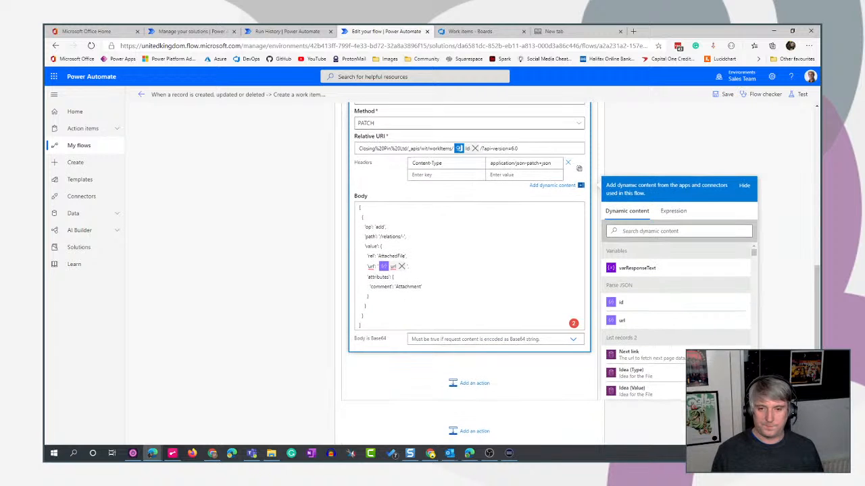
left_click(701, 160)
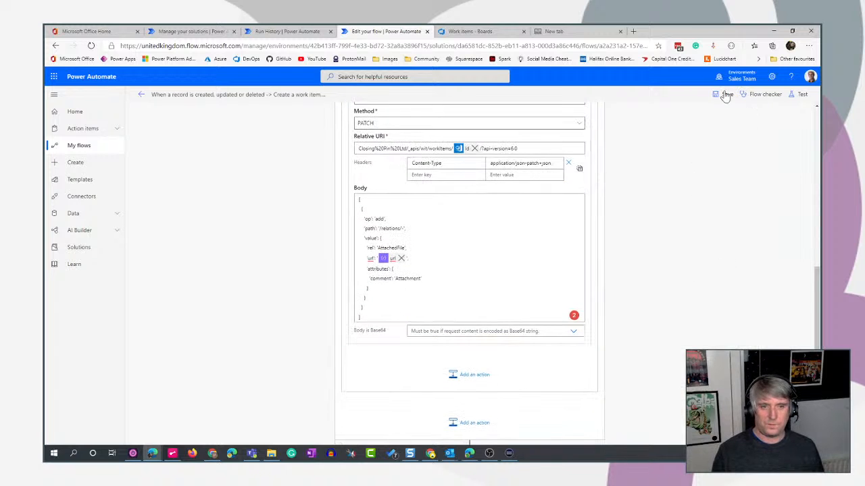
scroll(709, 184, "up", 2)
left_click(506, 178)
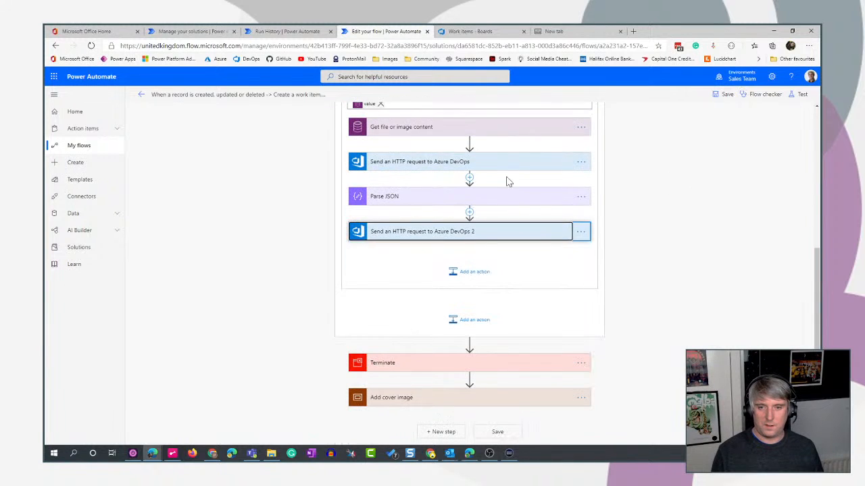
Save and test the flow using data from the previous run of 6 minutes ago.
left_click(801, 94)
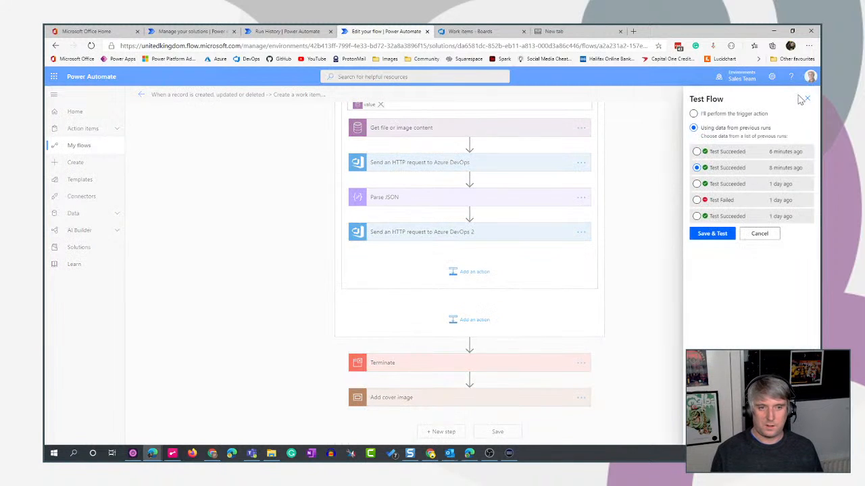
left_click(696, 152)
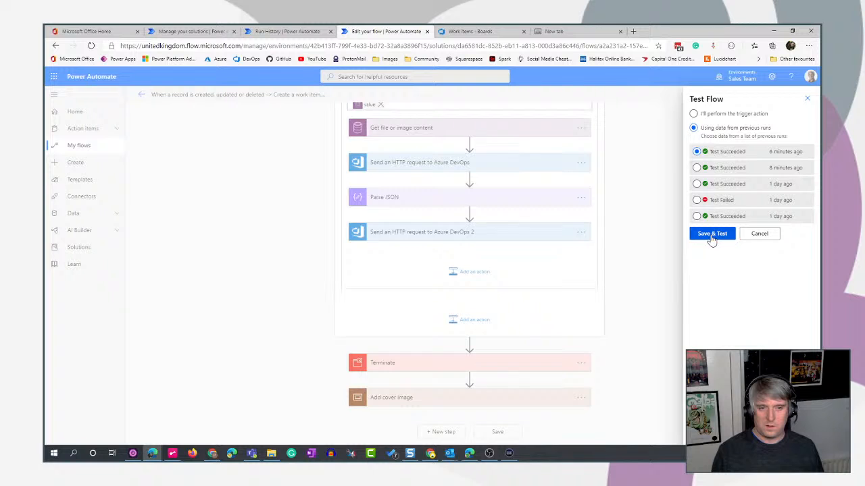
left_click(712, 236)
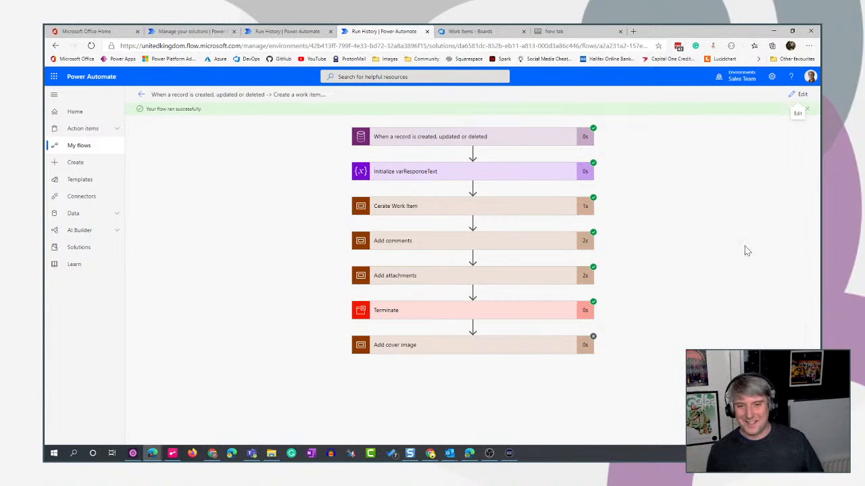
Inspect the inputs of Send an HTTP request to Azure DevOps 2 inside Apply to each 2 of the run's Add attachments scope.
left_click(532, 284)
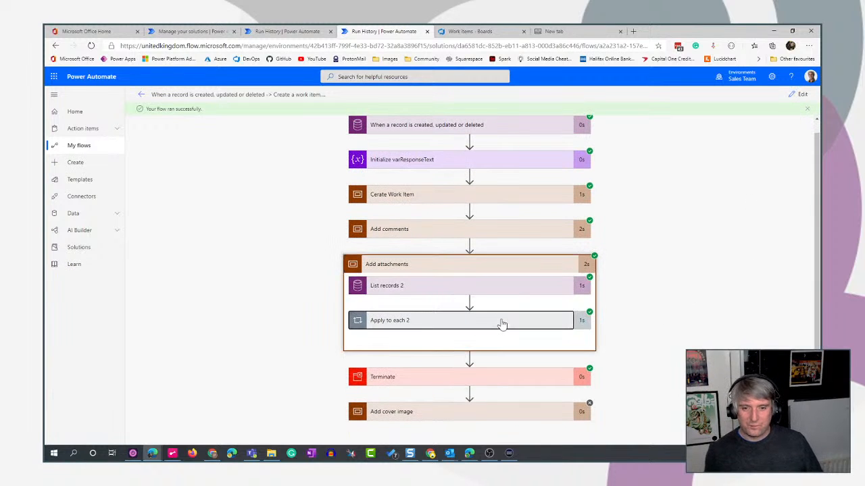
left_click(502, 325)
scroll(737, 287, "down", 2)
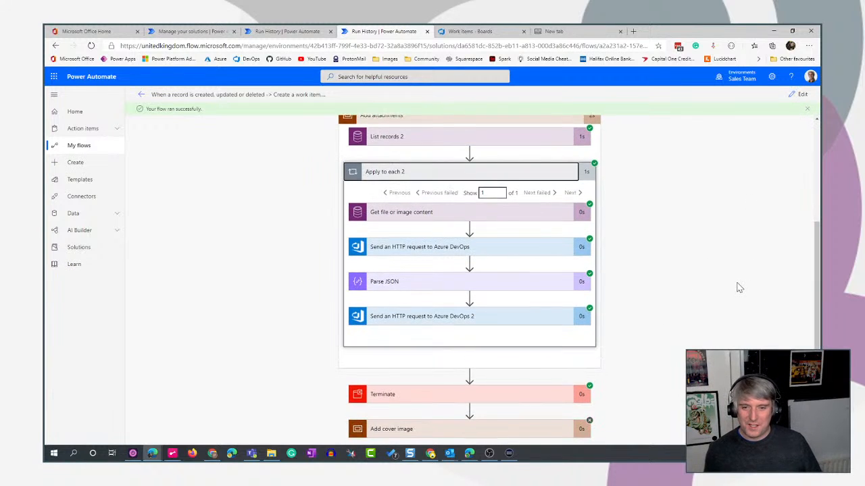
left_click(502, 323)
scroll(723, 269, "down", 3)
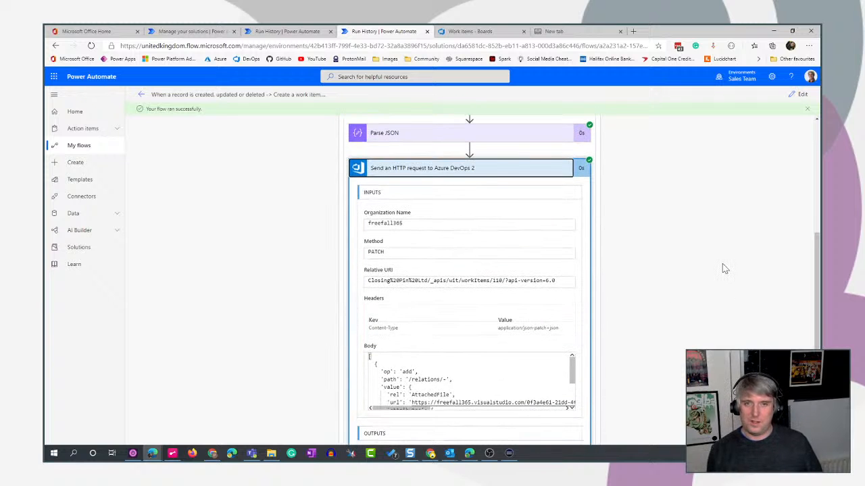
scroll(723, 269, "up", 3)
Refresh the Azure DevOps work items list, open the newest work item 110 and show its attachments.
left_click(468, 31)
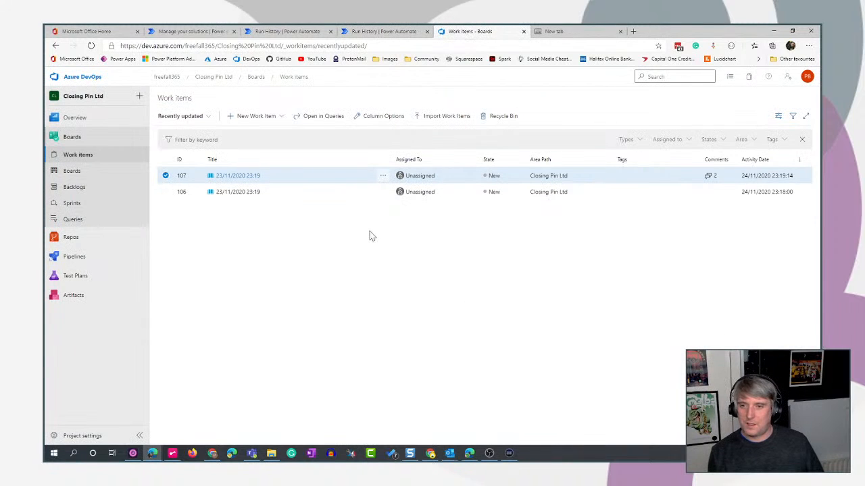
key("F5")
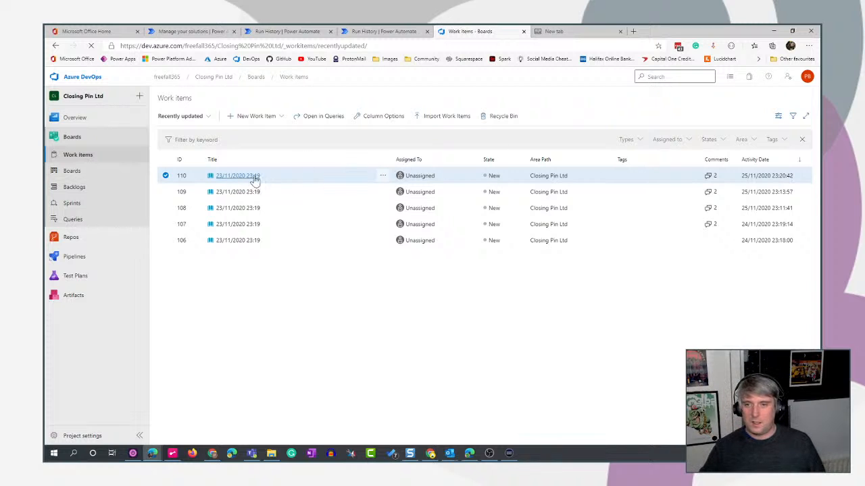
left_click(229, 178)
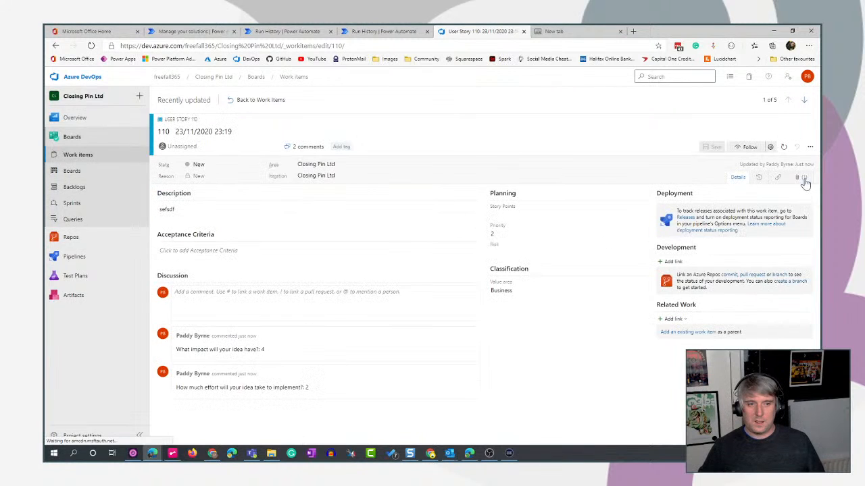
left_click(803, 179)
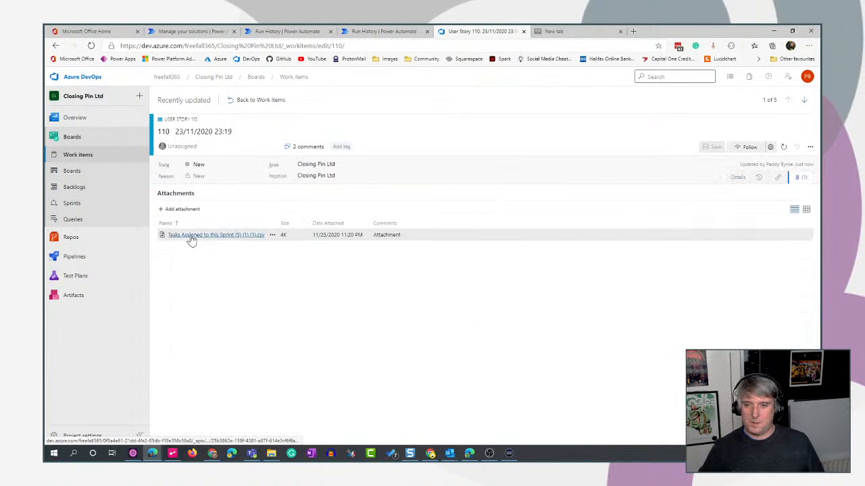
Download the Tasks Assigned to this Sprint CSV attachment, view its contents in Excel and close the workbook.
left_click(191, 236)
left_click(439, 314)
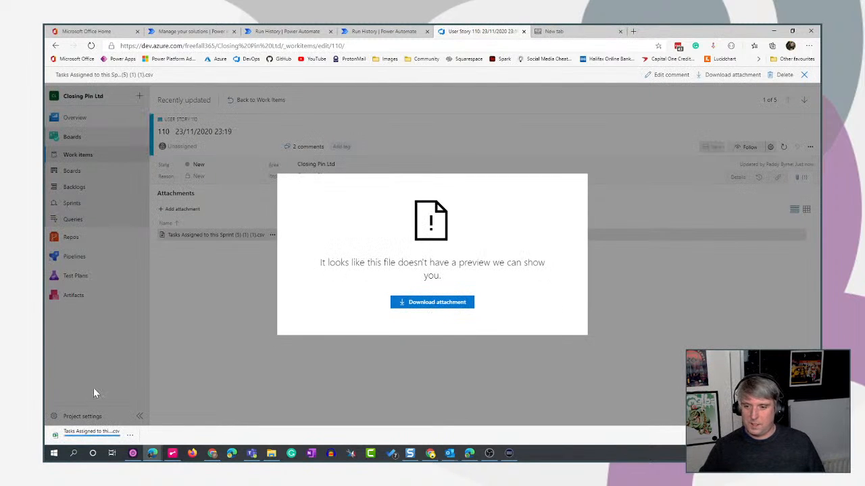
left_click(94, 436)
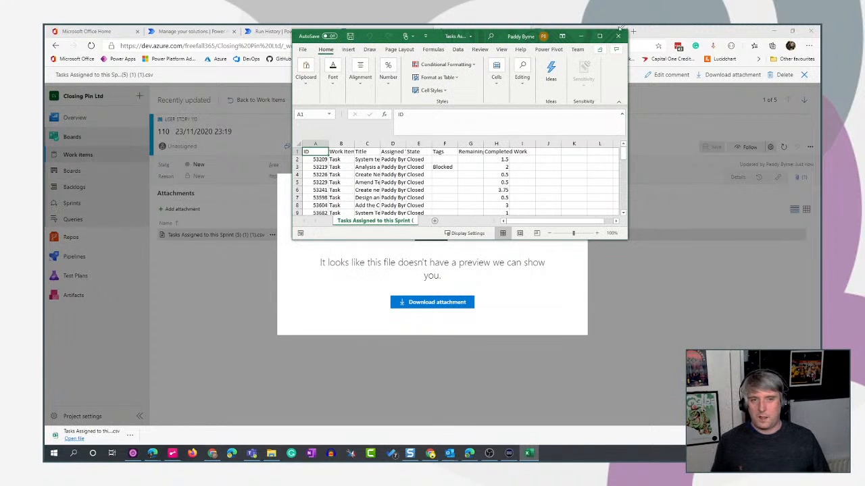
left_click(617, 35)
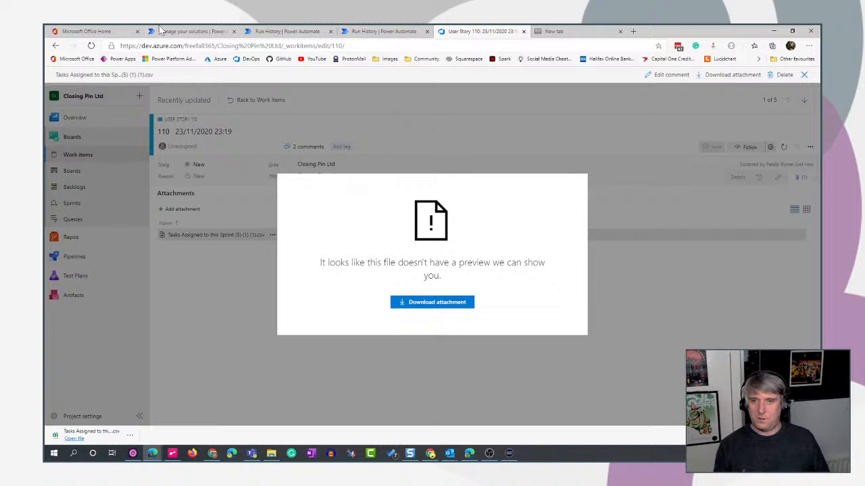
Compare the work item with the original employee idea's cover image and attachment in Microsoft Teams, and return to the browser.
left_click(252, 455)
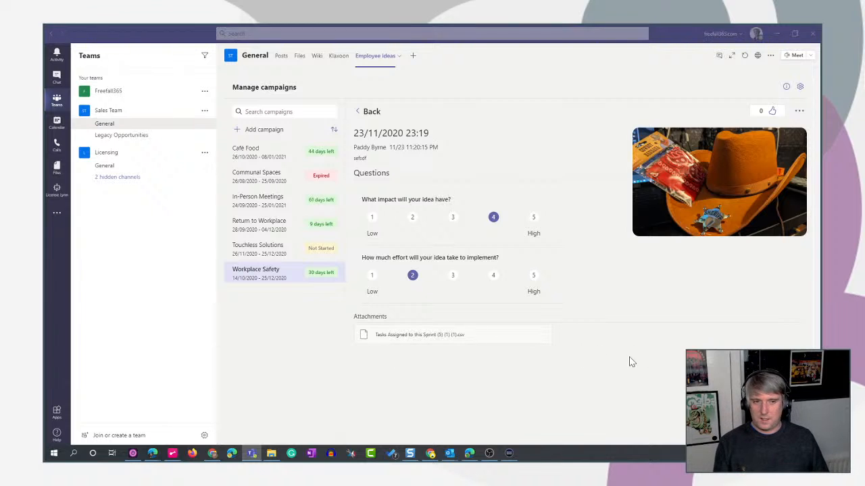
key("alt+Tab")
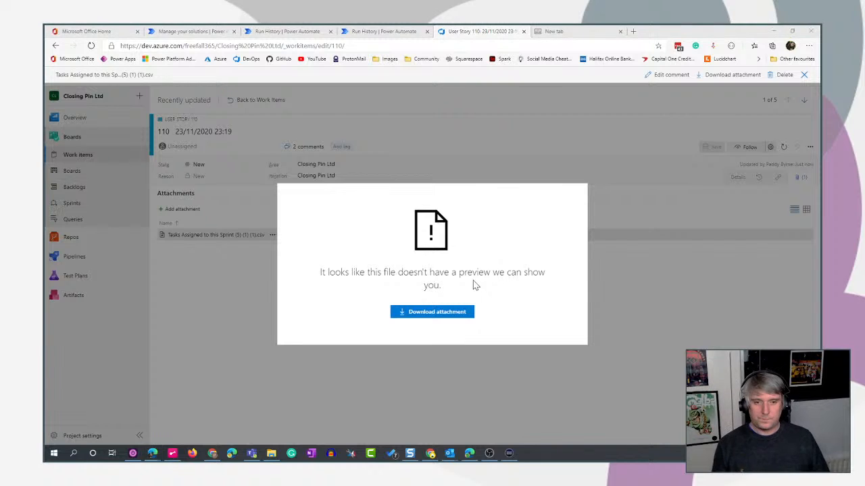
key("alt+Tab")
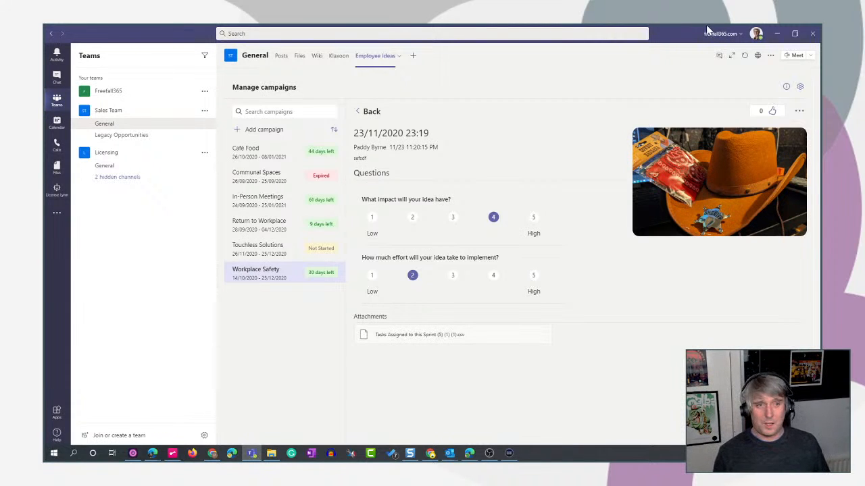
left_click(775, 35)
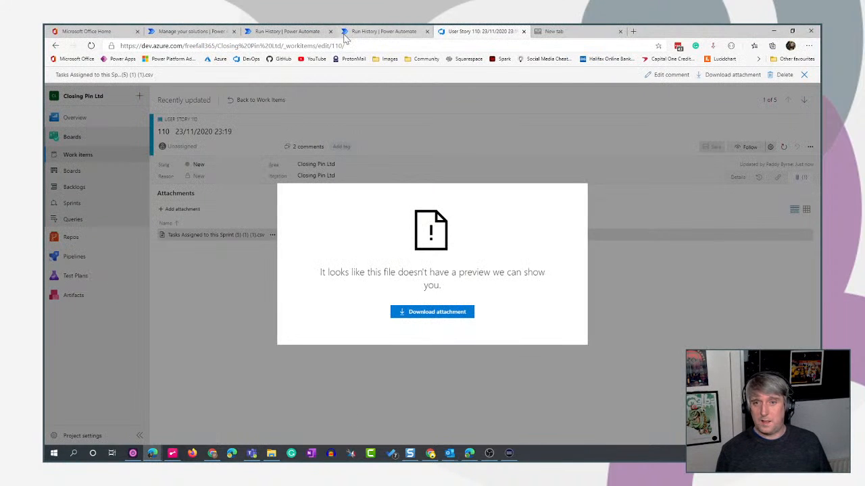
Return to the flow in edit mode, collapse the Add attachments scope and move Terminate below the Add cover image scope.
left_click(386, 31)
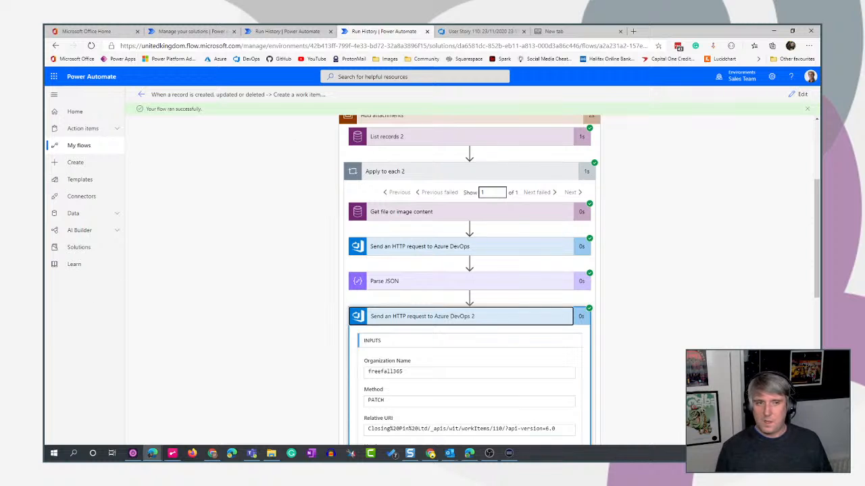
left_click(797, 94)
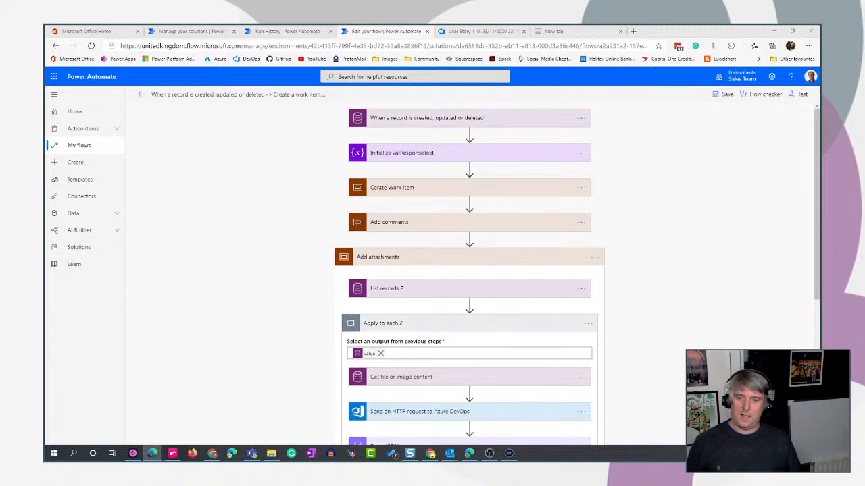
left_click(541, 260)
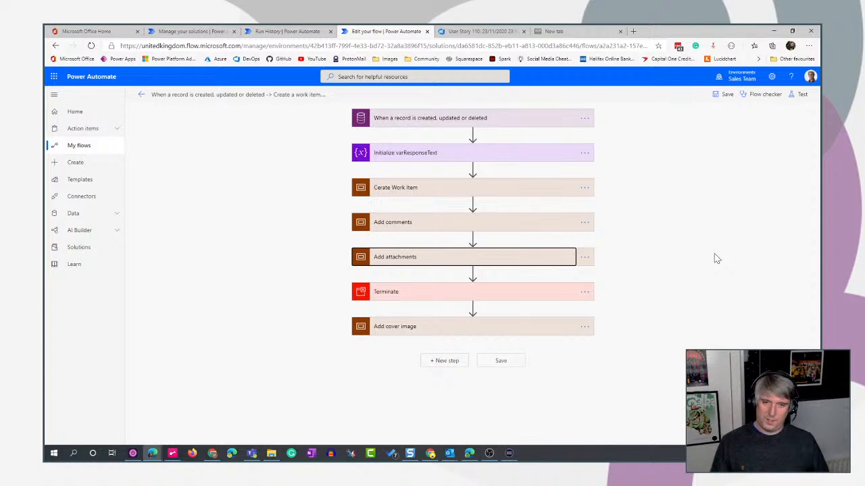
left_click_drag(491, 297, 473, 345)
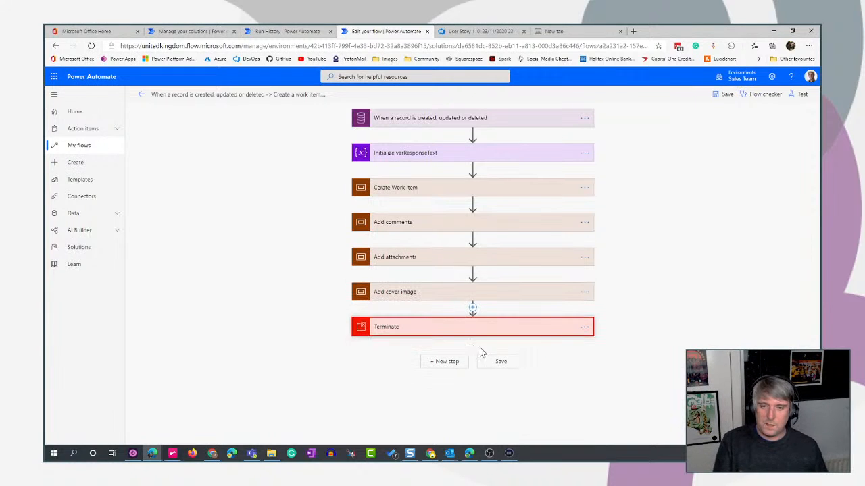
Add the Common Data Service action Get file or image content inside the Add cover image scope.
left_click(502, 295)
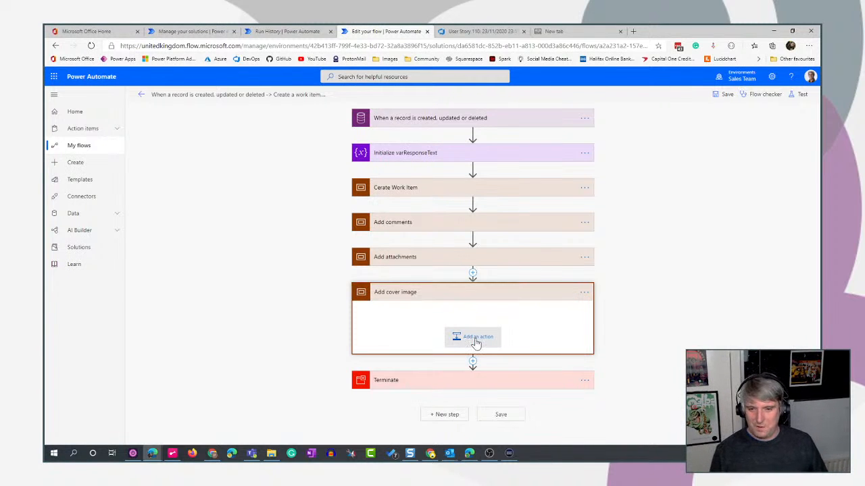
left_click(476, 343)
scroll(698, 287, "down", 3)
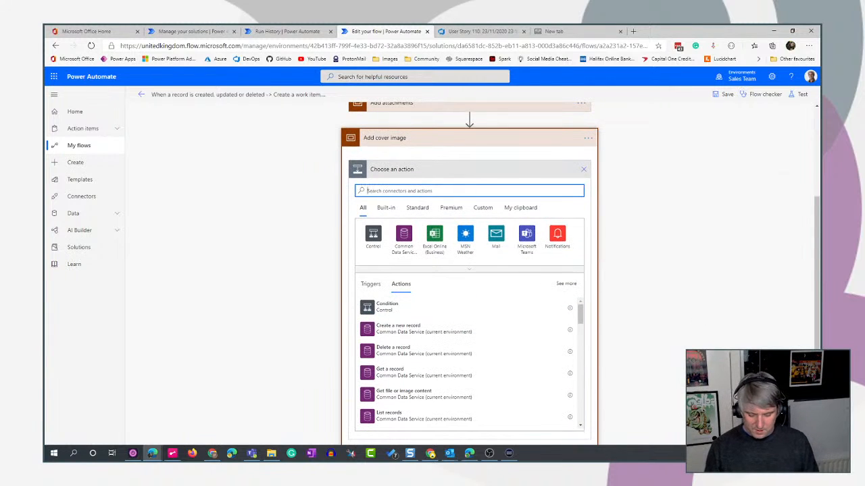
type("image")
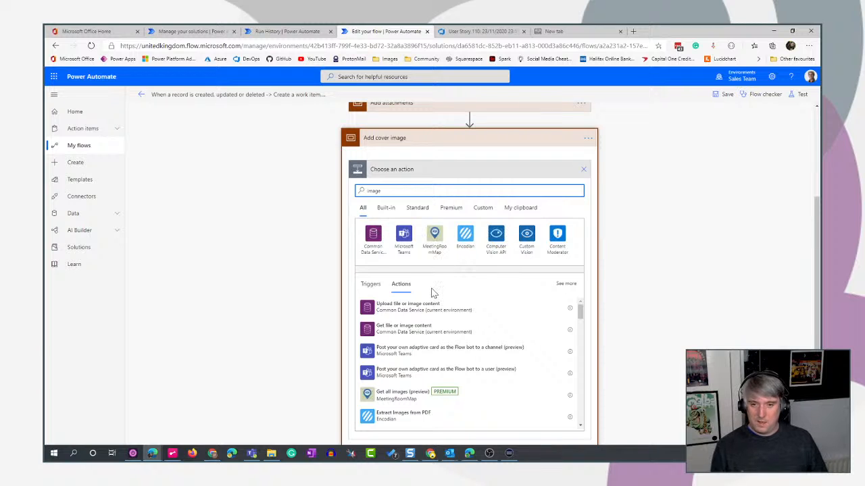
left_click(392, 333)
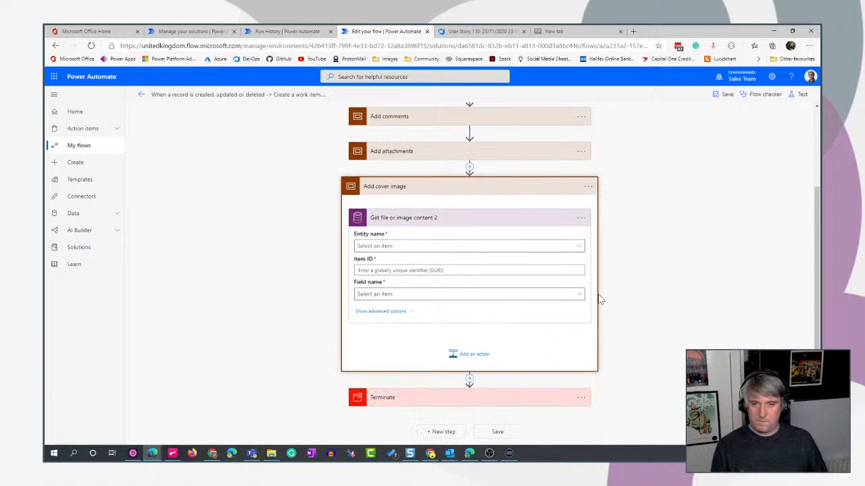
Set the entity name of the new Get file or image content action to Employee Ideas.
left_click(577, 248)
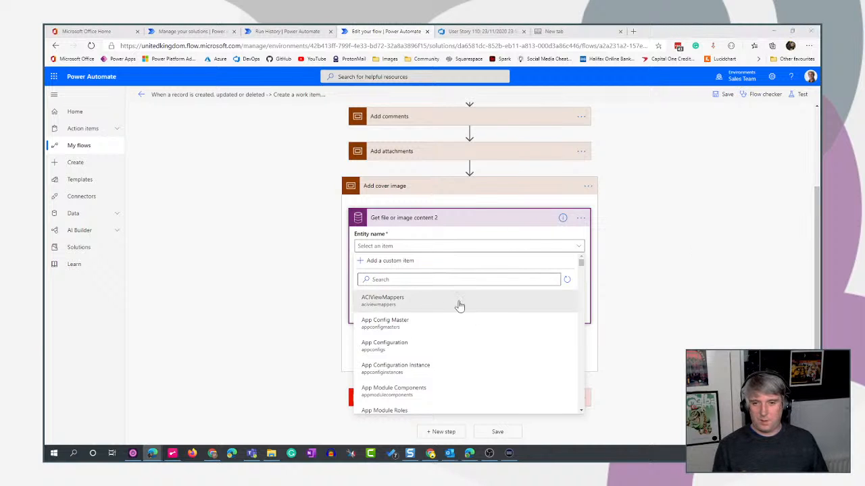
left_click(419, 279)
type("employ")
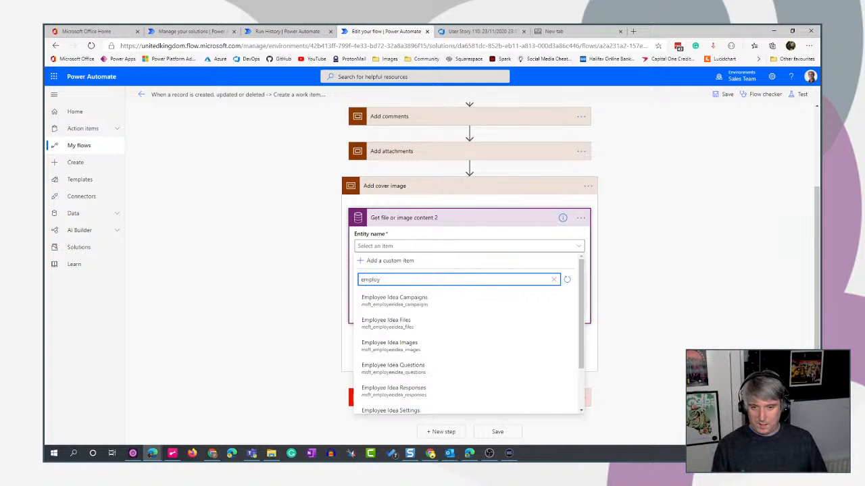
scroll(450, 342, "down", 3)
left_click(397, 399)
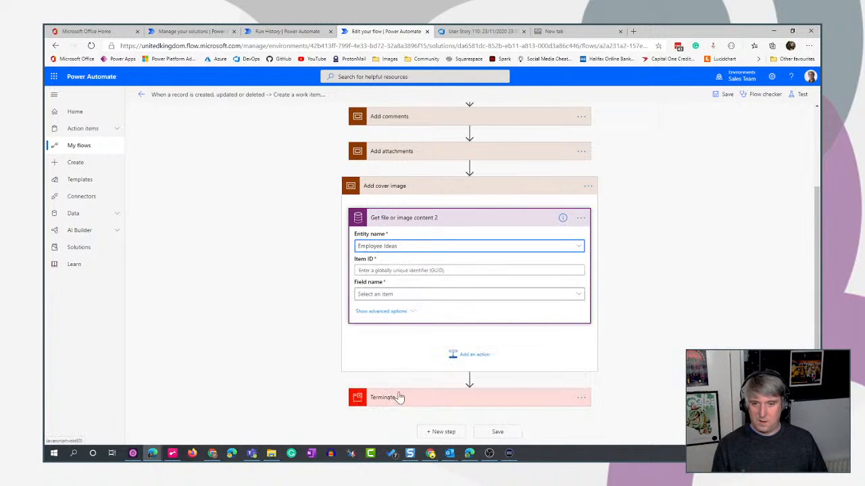
Open the Employee Idea table from the Employee Ideas solution and view its records, including the Cover Image column.
left_click(286, 31)
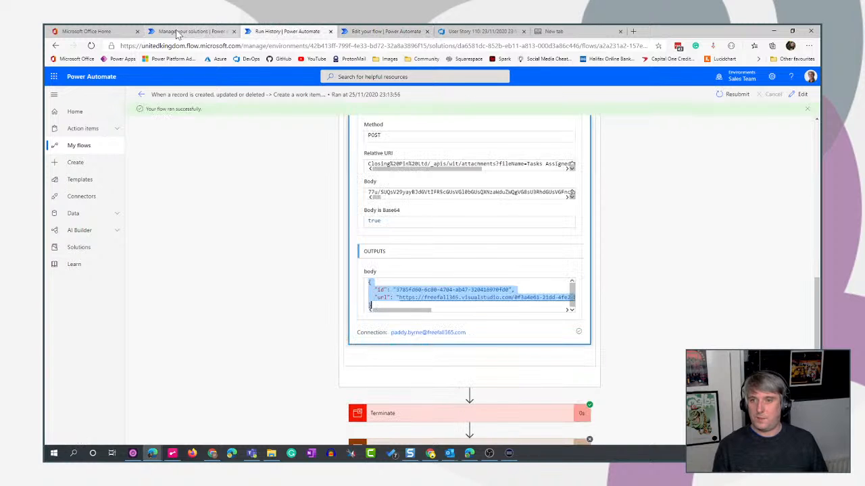
left_click(193, 31)
left_click(525, 291)
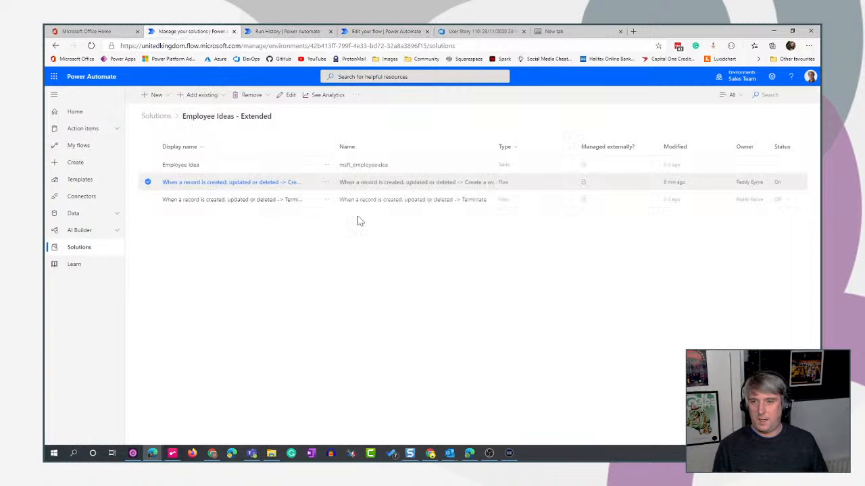
left_click(156, 116)
left_click(188, 185)
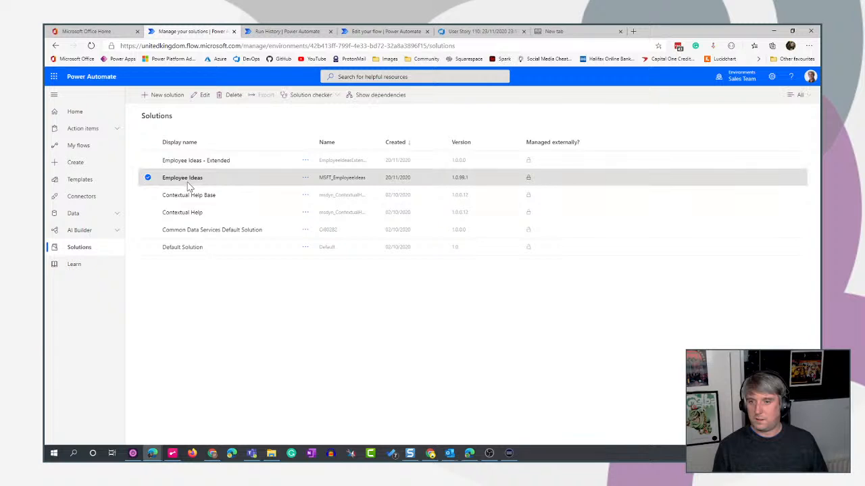
left_click(184, 178)
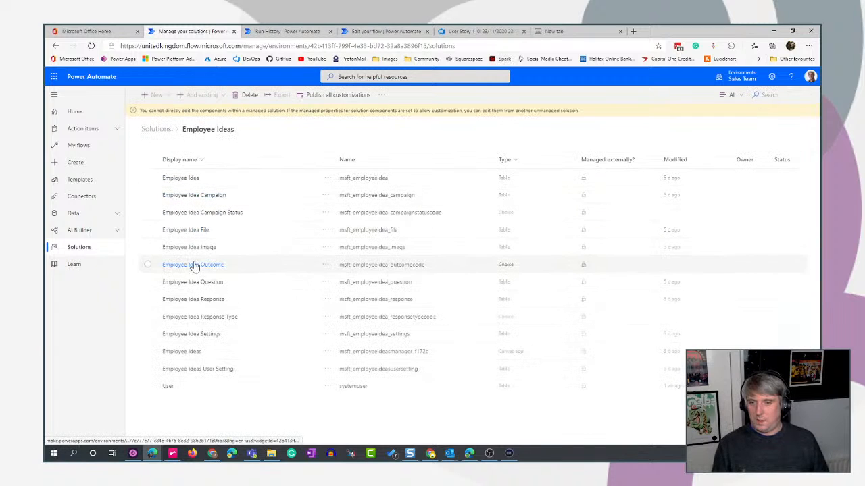
left_click(174, 180)
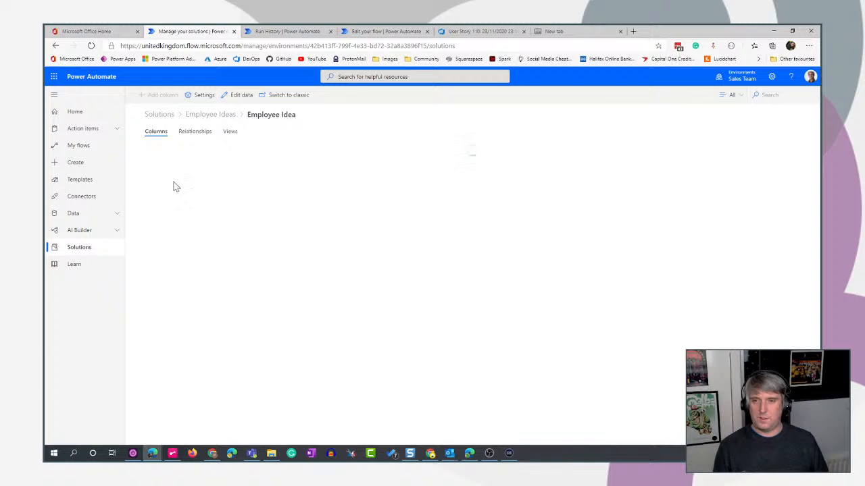
left_click(235, 95)
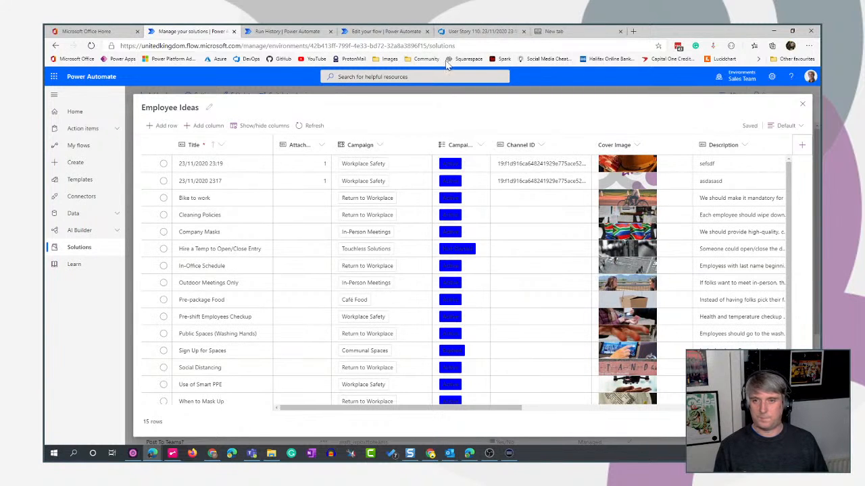
Return to the flow being edited and set the action's Item ID to the Employee Idea unique identifier as a dynamic value.
left_click(287, 31)
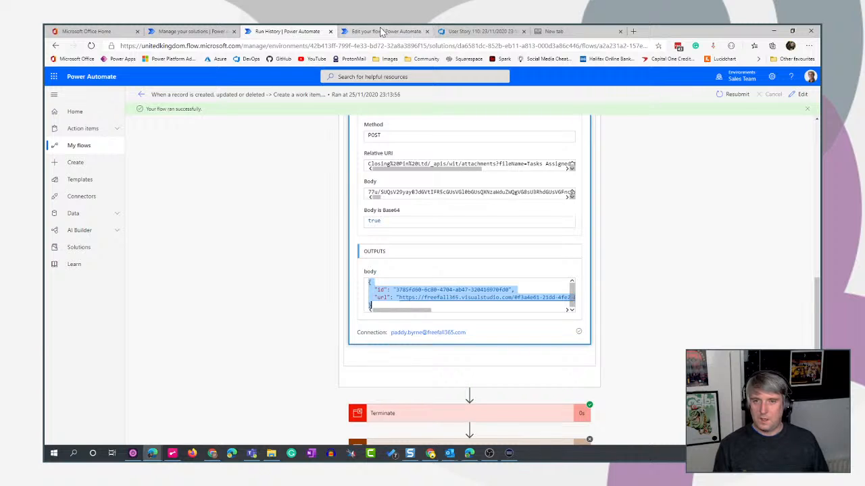
left_click(382, 32)
key("Tab")
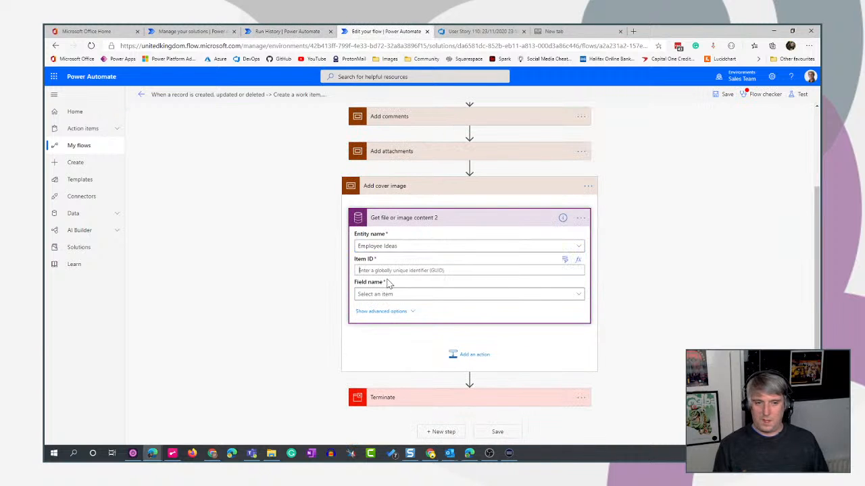
left_click(565, 261)
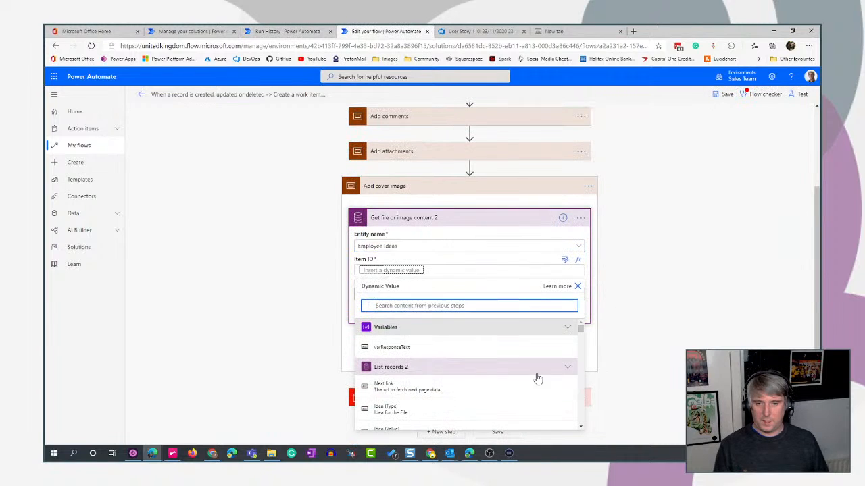
type("employ")
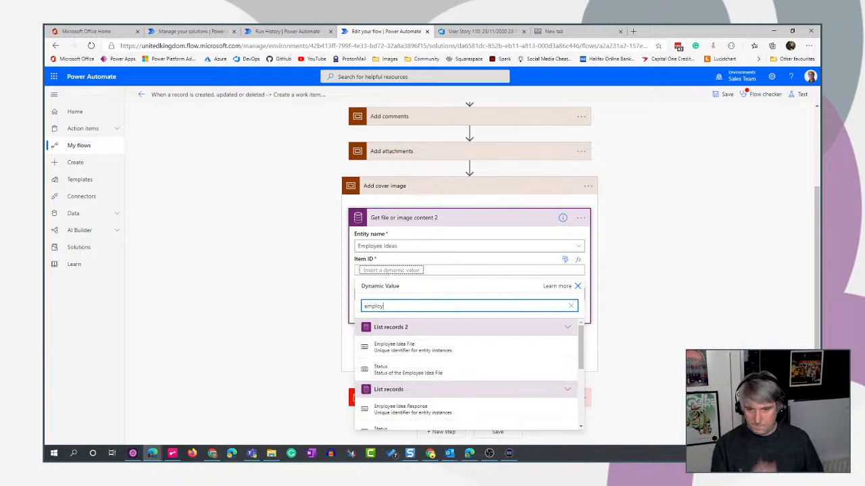
scroll(485, 390, "down", 10)
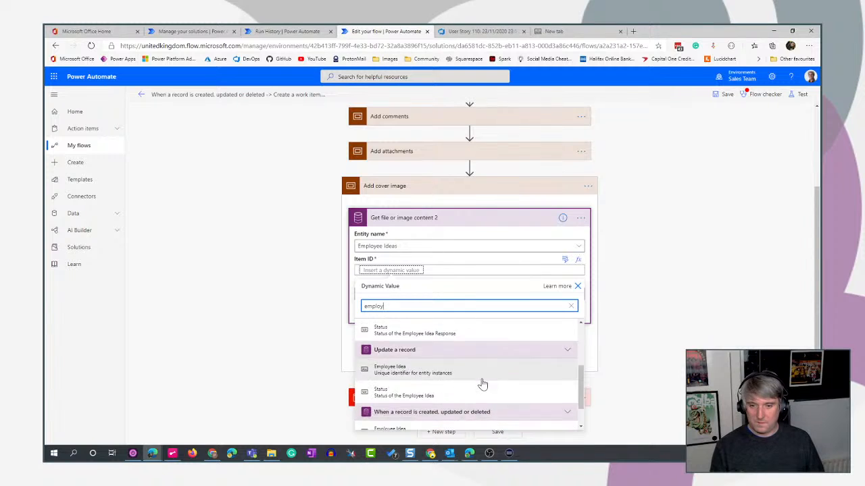
left_click(394, 396)
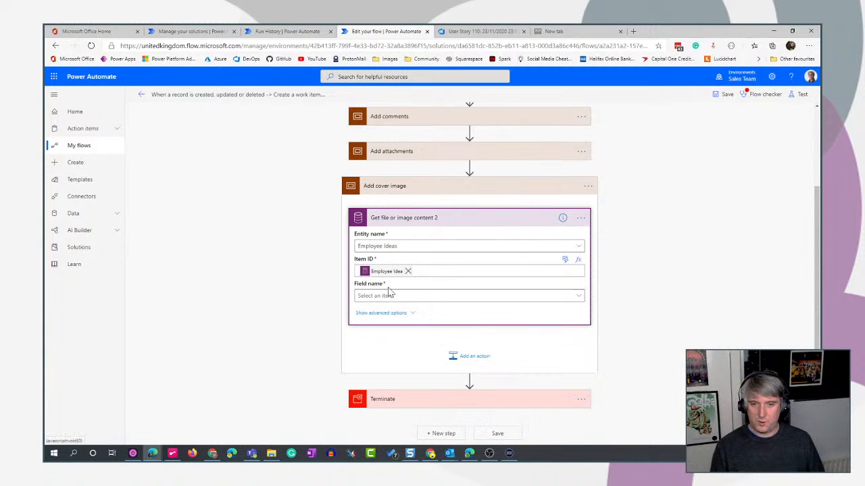
Set the field name to Cover Image and collapse the Get file or image content action.
left_click(408, 298)
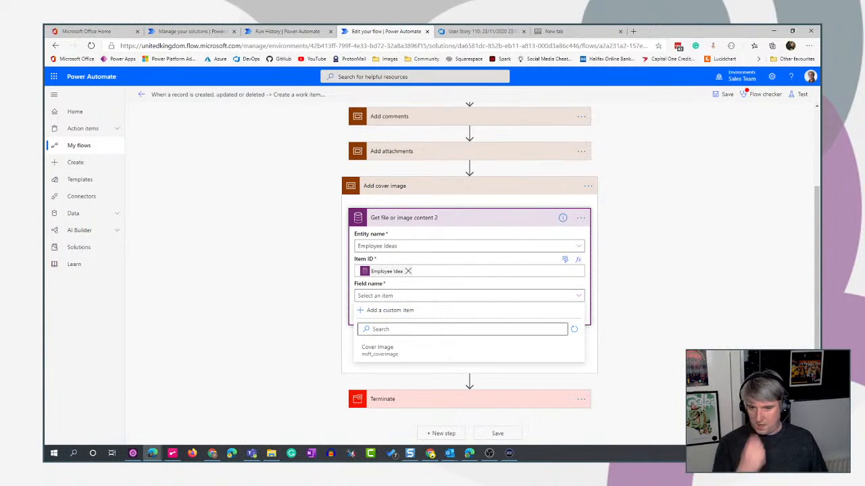
left_click(395, 350)
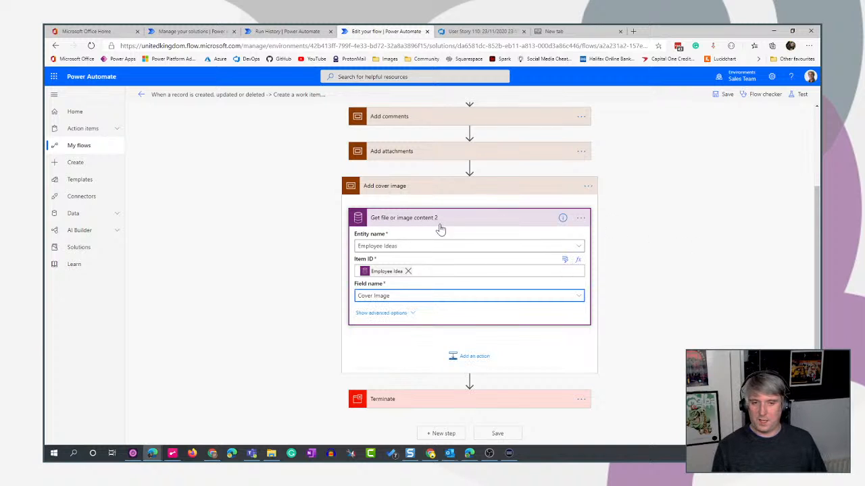
left_click(480, 225)
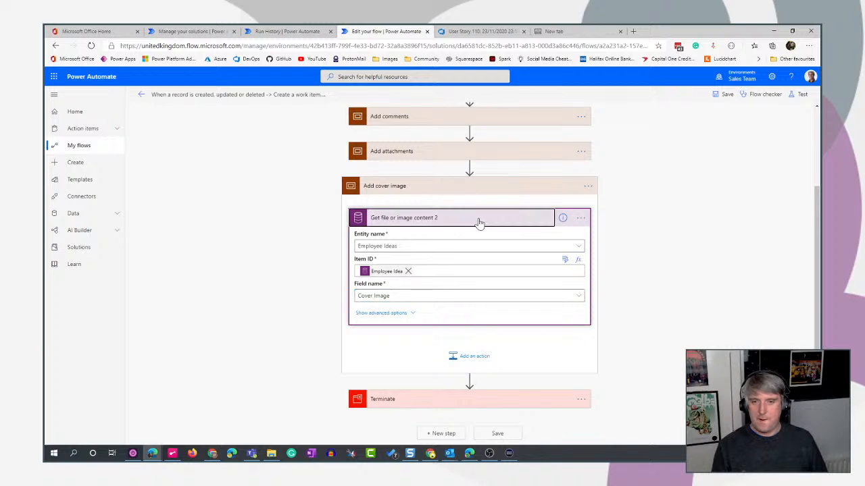
Add a Send an HTTP request to Azure DevOps action below the file content action in the Add cover image scope.
left_click(474, 358)
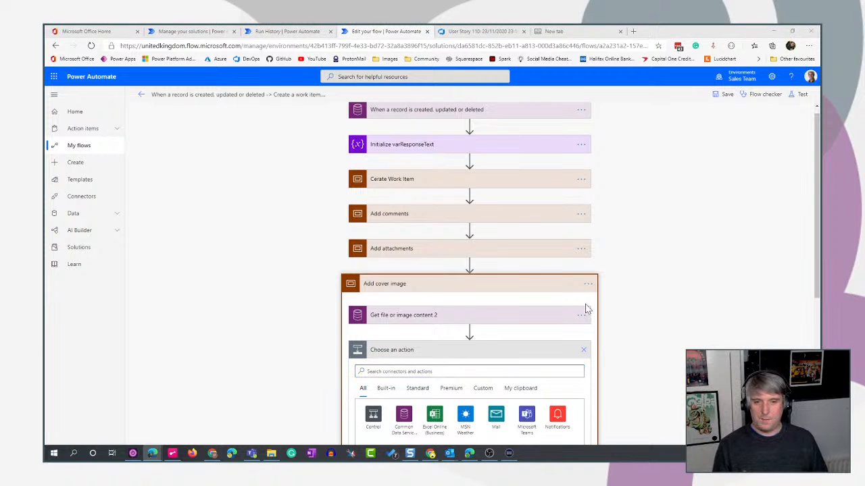
scroll(714, 270, "down", 3)
left_click(418, 168)
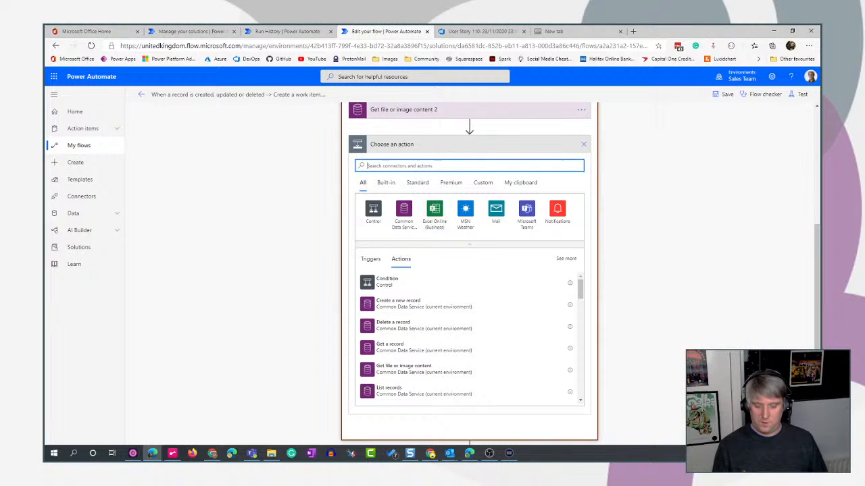
type("dev")
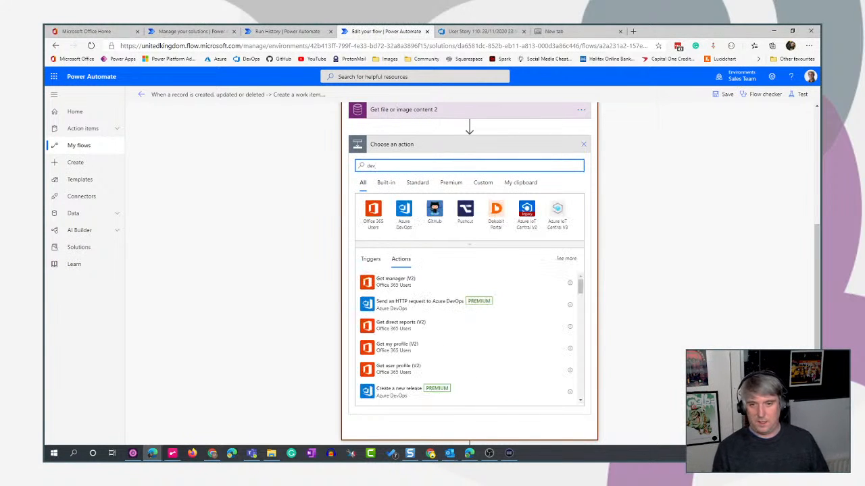
left_click(392, 303)
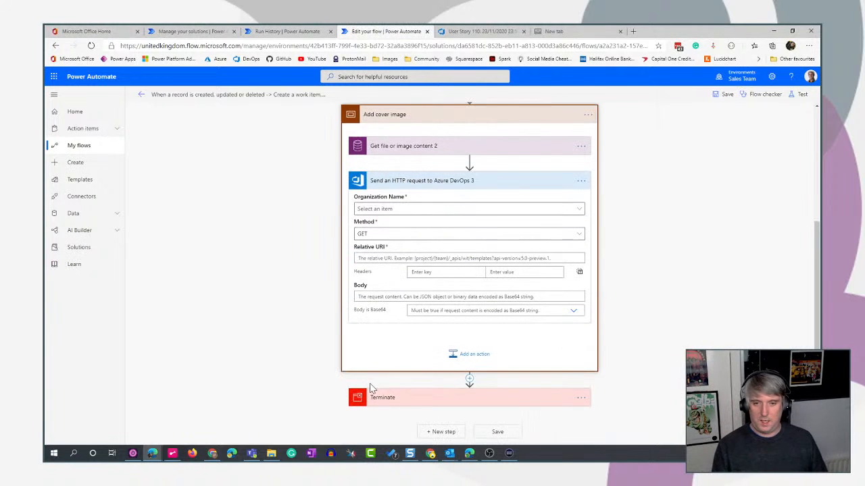
Set the request's organization to freefall365 and its relative URI to Closing%20Pin%20Ltd/_apis/wit/attachments?fileName=coverImage.png&api-version=6.0.
left_click(417, 212)
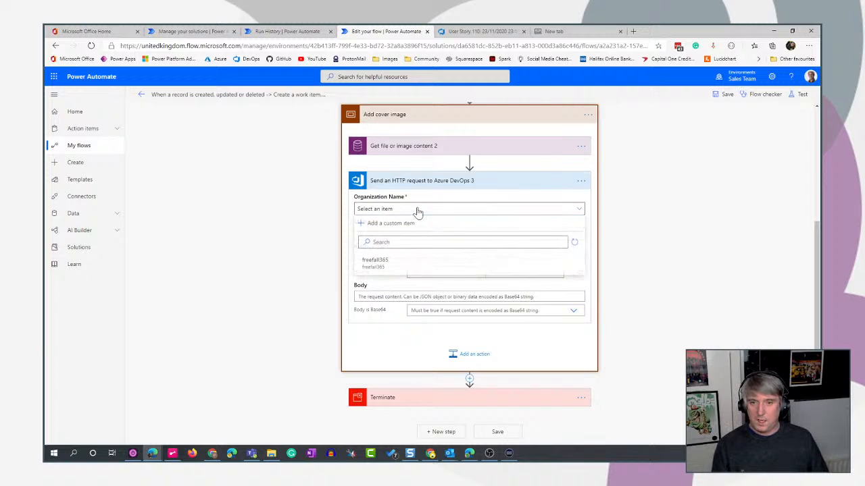
left_click(388, 264)
left_click(385, 258)
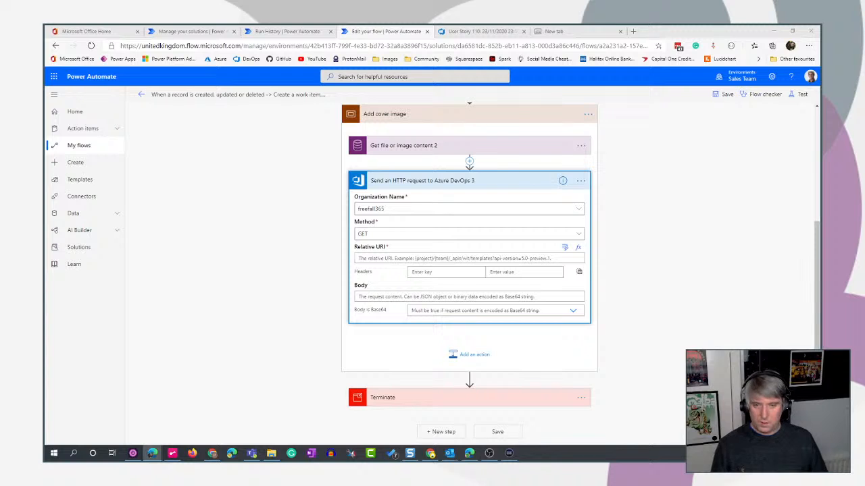
left_click(430, 258)
type("Closing%20Pin%20Ltd/_apis/wit/attachments?fileName=coverImage.png&api-version=6.0")
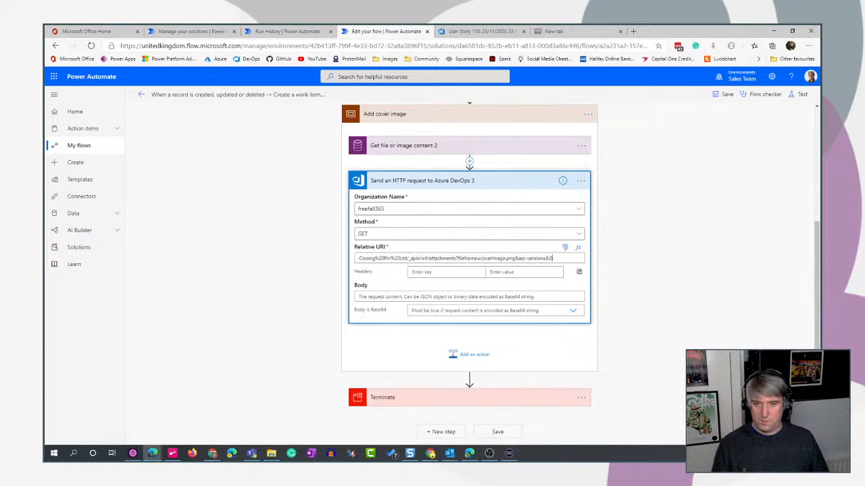
left_click(432, 274)
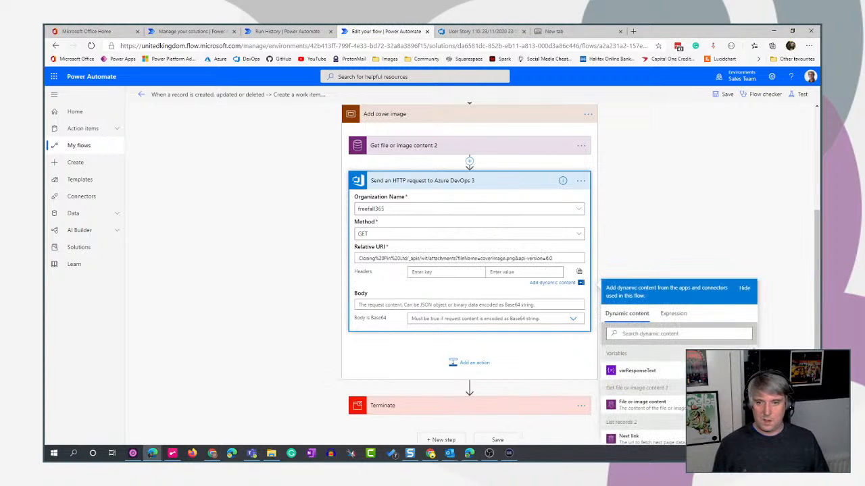
left_click(378, 303)
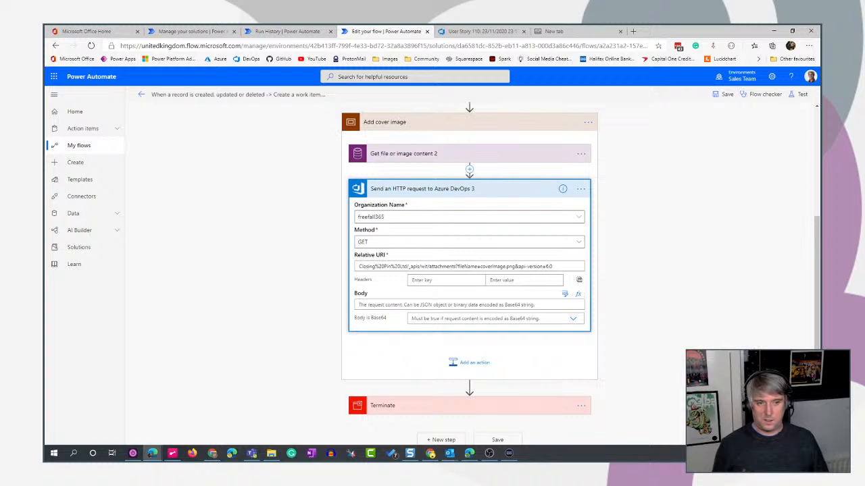
left_click(565, 294)
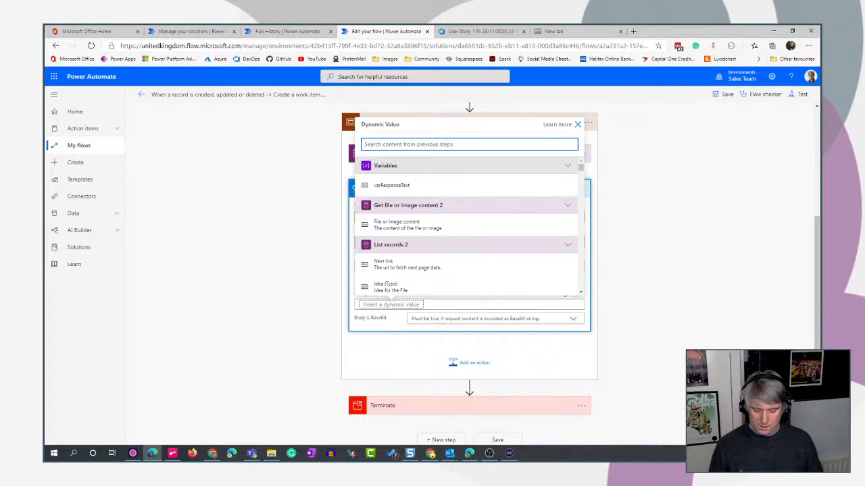
type("base")
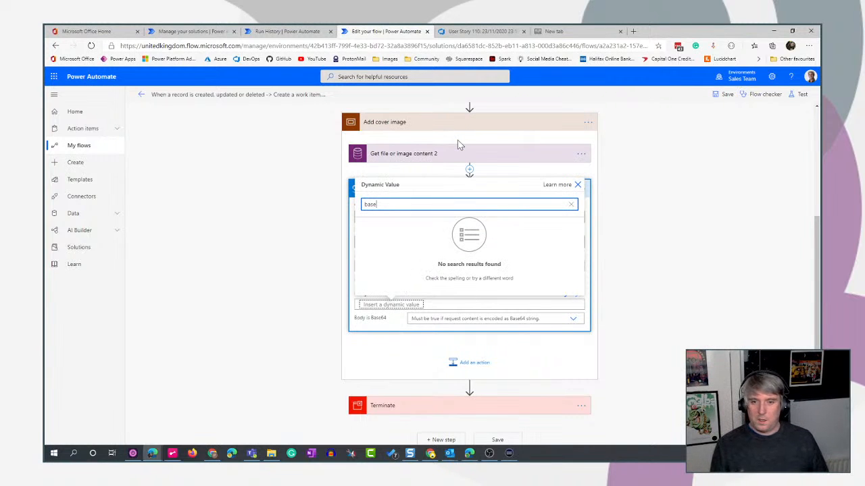
key("BackSpace")
key("BackSpace")
key("BackSpace")
key("BackSpace")
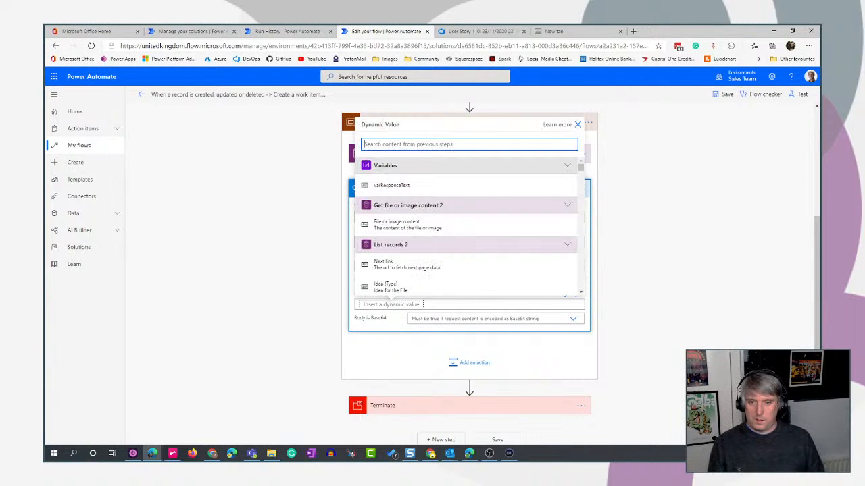
left_click(577, 125)
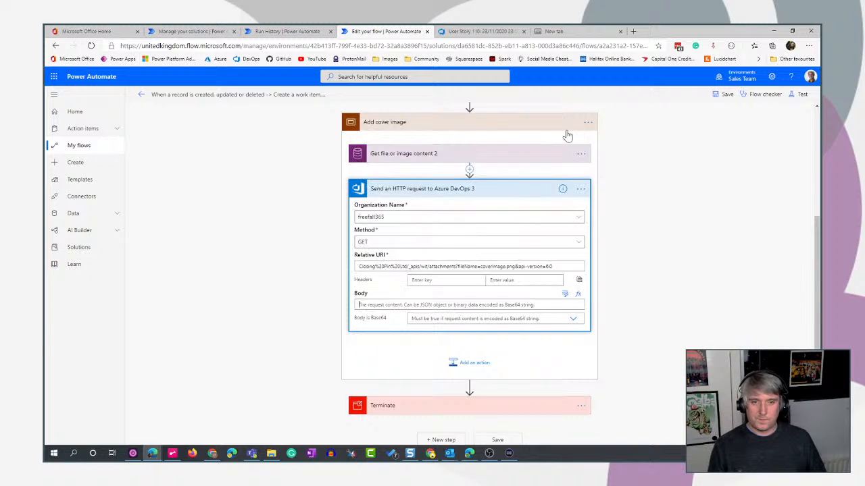
Set the request body to the expression base64(outputs('Get_file_or_image_content_2')?['body']) using the cover image's file content output.
left_click(580, 298)
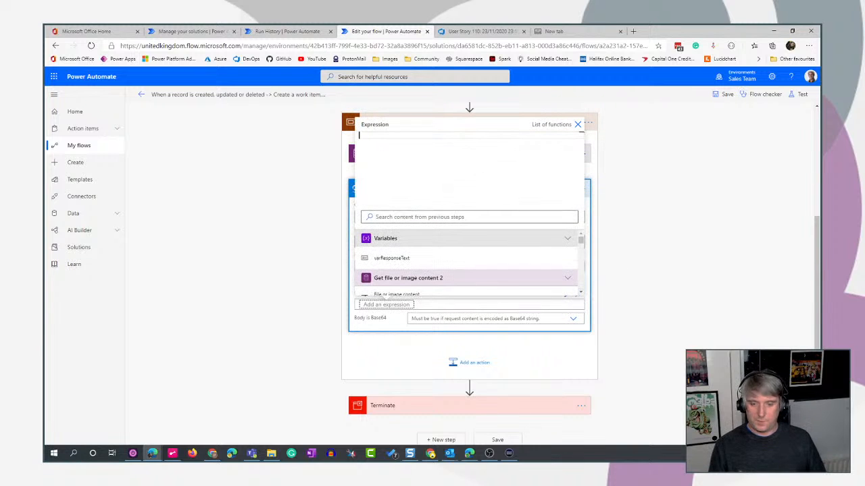
type("base")
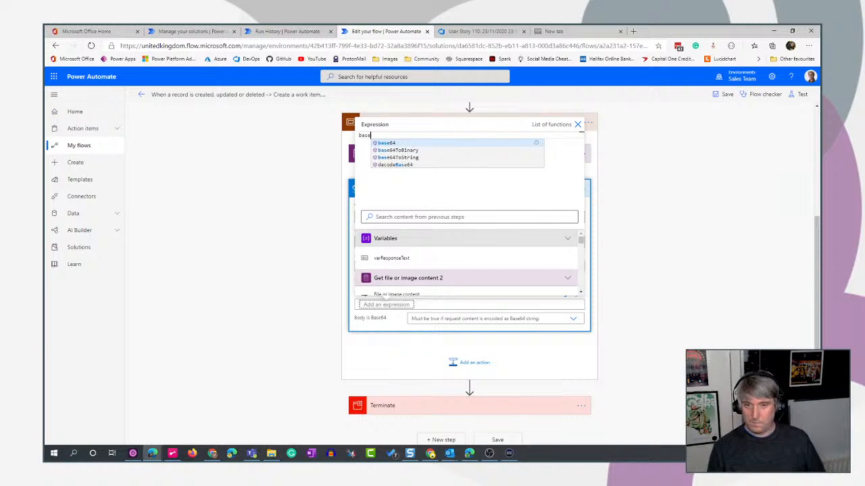
type("64(")
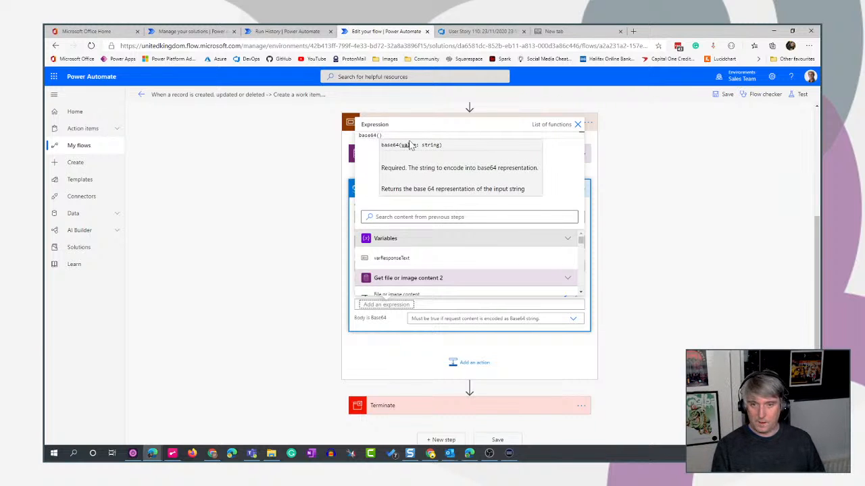
scroll(473, 270, "down", 1)
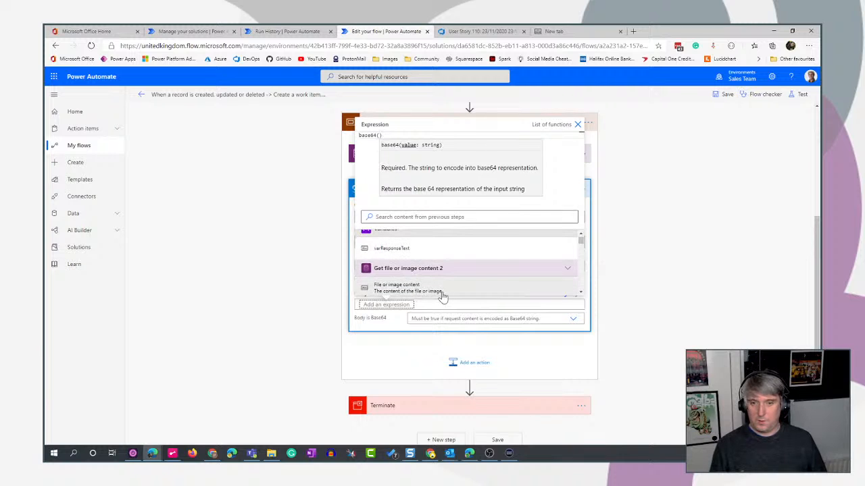
left_click(427, 287)
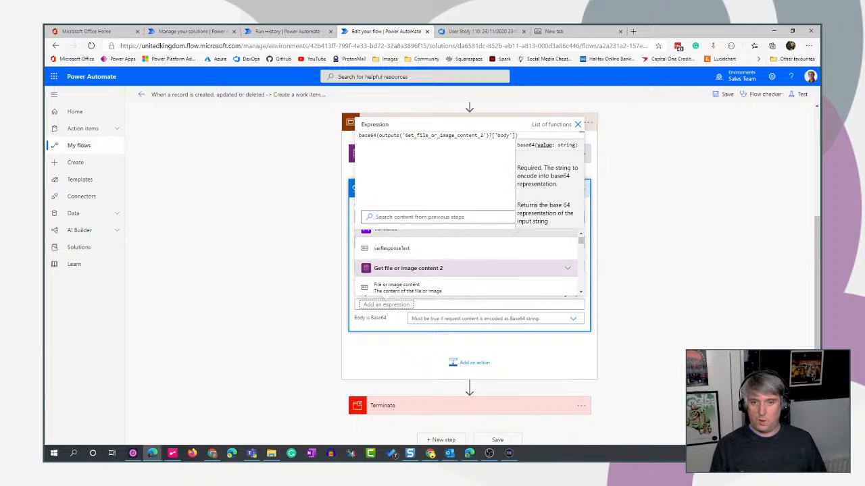
left_click(518, 136)
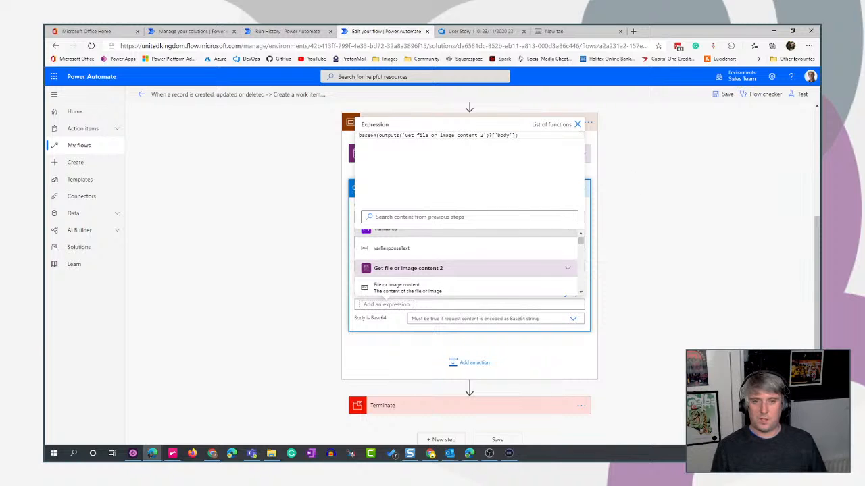
left_click(577, 127)
left_click(578, 127)
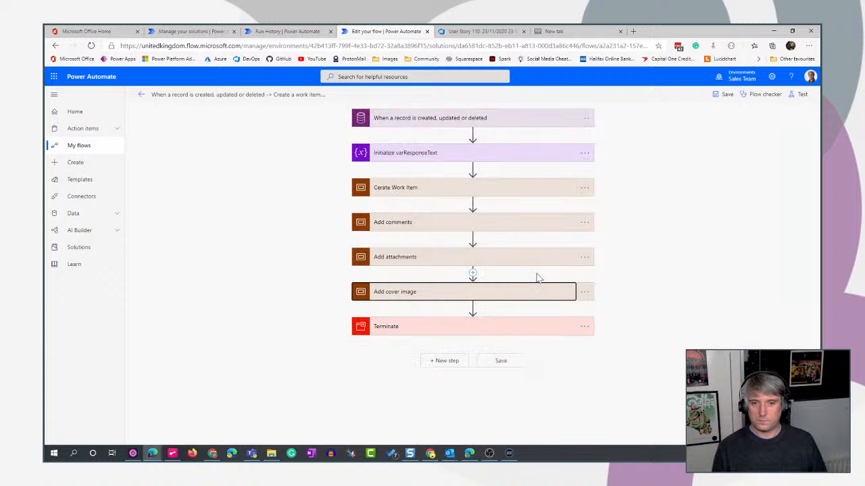
Expand the Add cover image scope, set the HTTP request's Body is Base64 option to Yes, and collapse the request action.
left_click(530, 296)
scroll(682, 237, "down", 3)
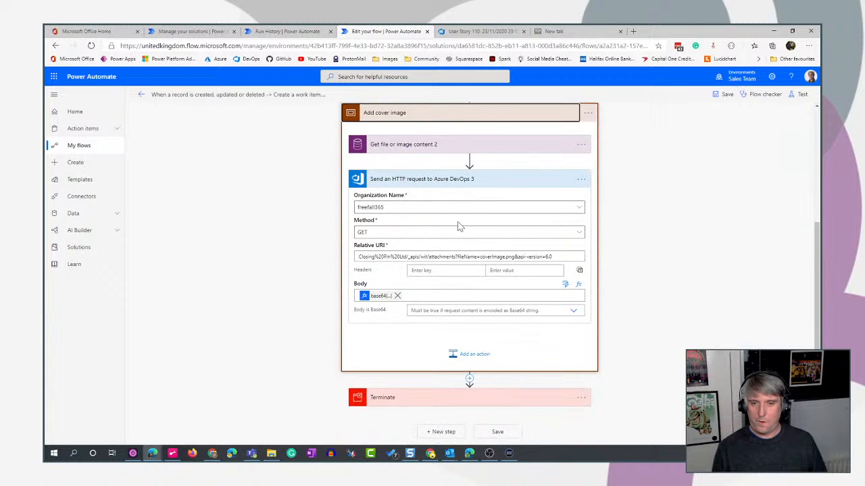
left_click(520, 184)
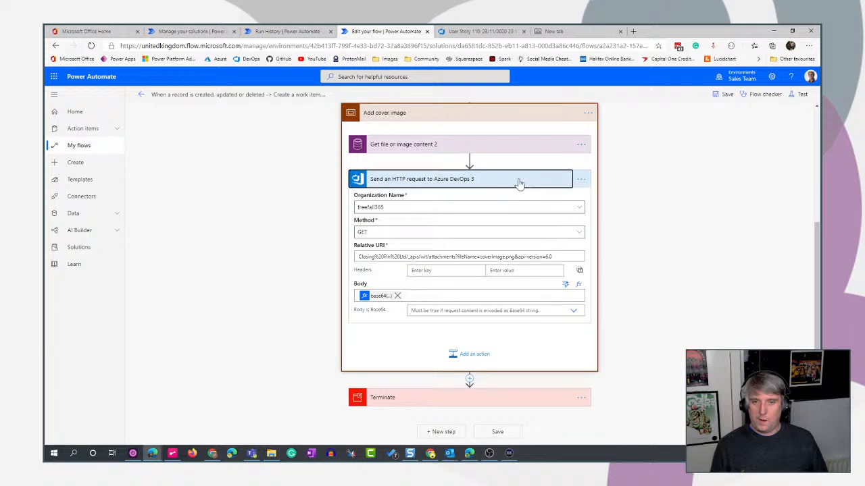
left_click(520, 181)
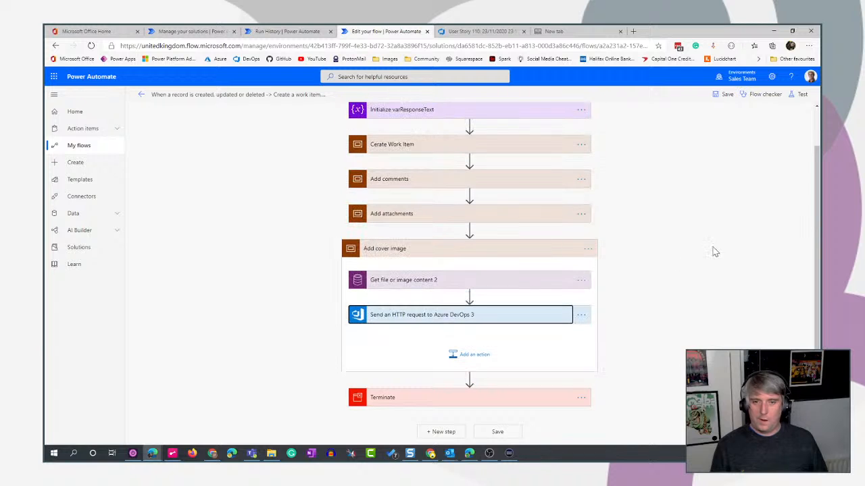
left_click(488, 319)
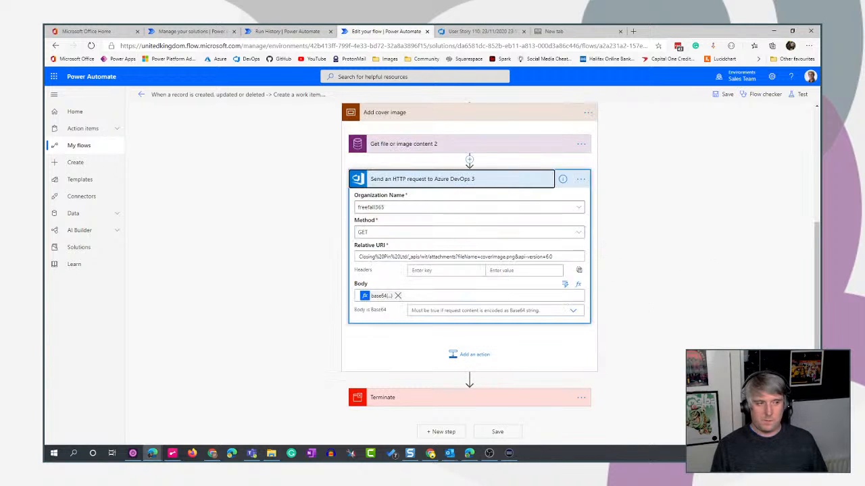
left_click(473, 311)
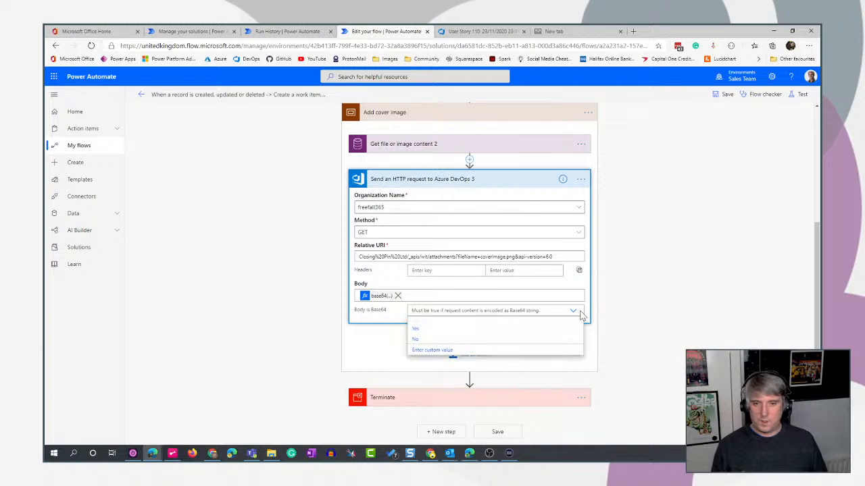
left_click(415, 329)
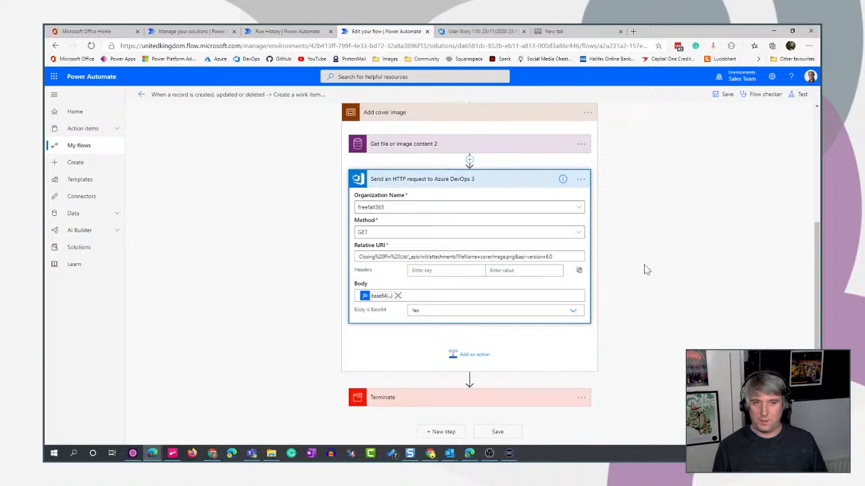
left_click(507, 180)
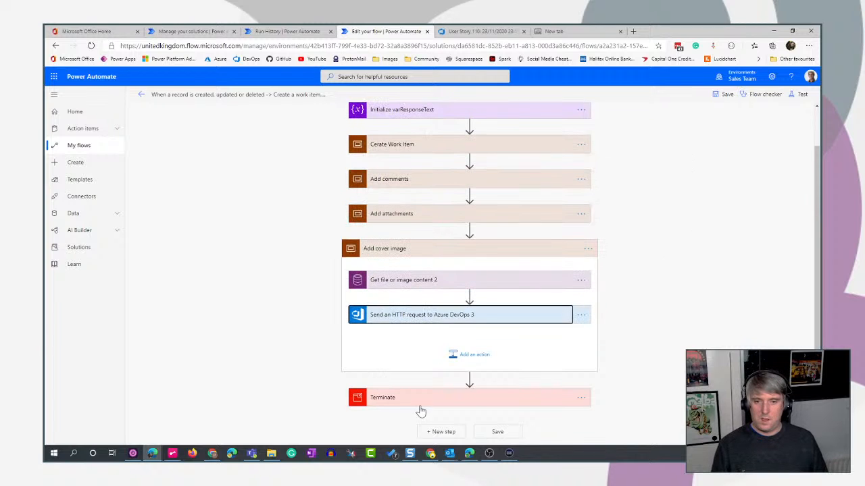
Add a Parse JSON action after the cover image upload request, with that request's body as its content.
left_click(465, 360)
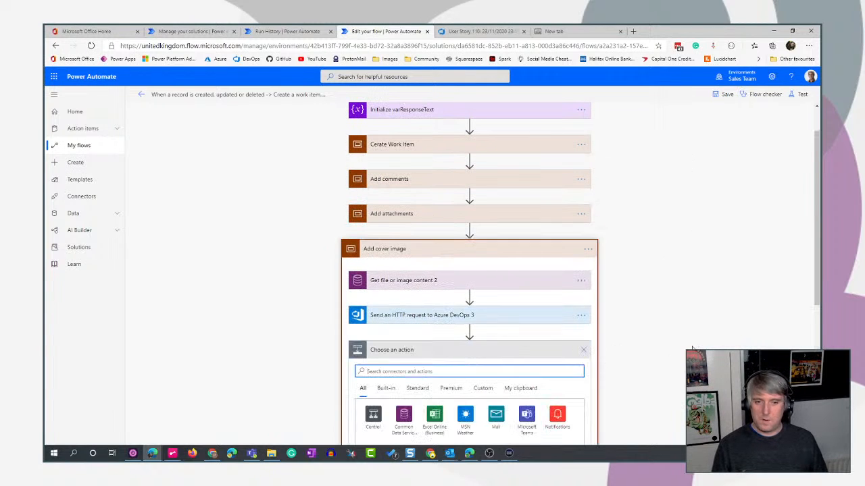
type("parse")
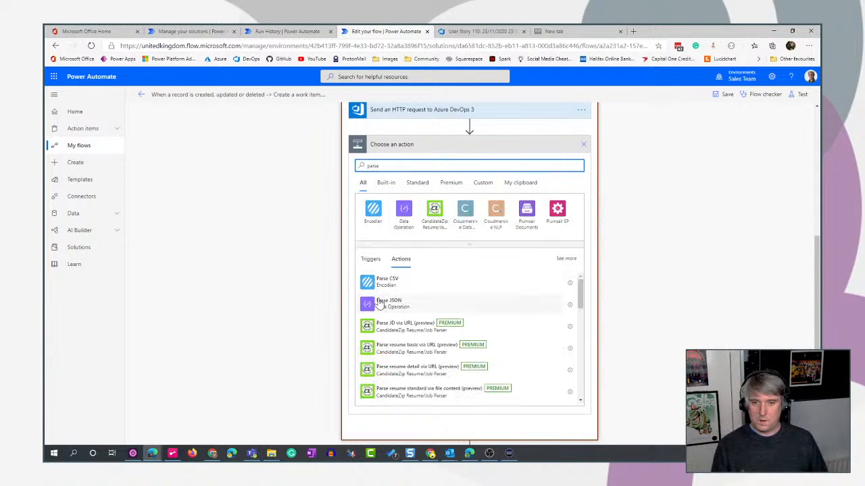
left_click(386, 303)
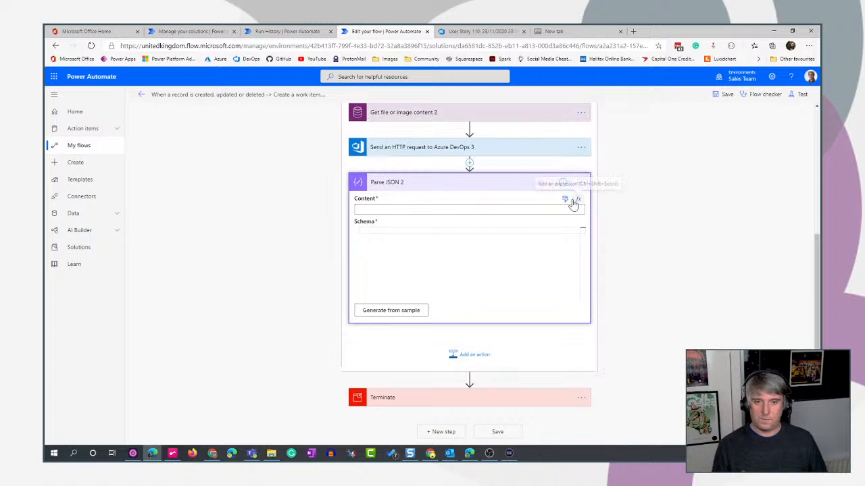
left_click(564, 199)
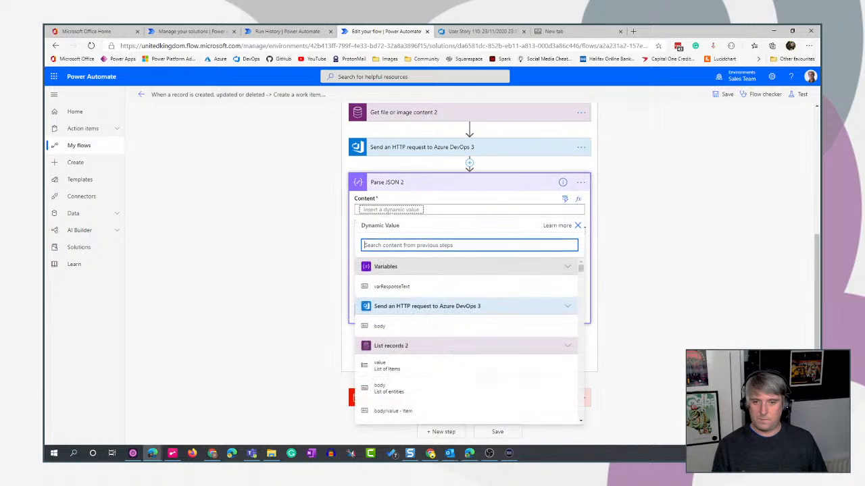
left_click(391, 327)
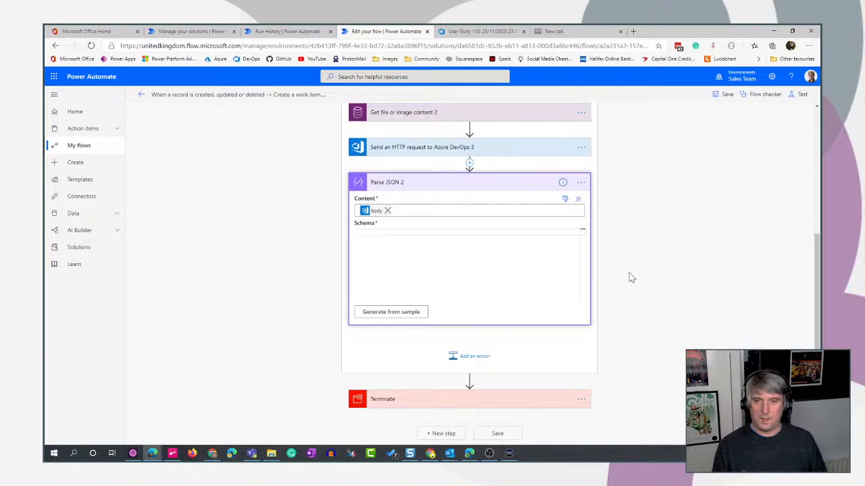
Copy the full schema from the Parse JSON action inside Apply to each 2 of the Add attachments scope.
scroll(449, 260, "up", 5)
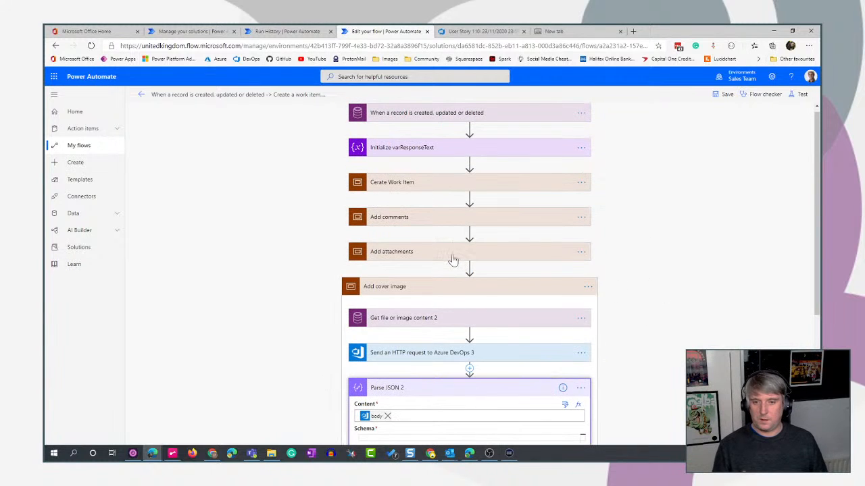
left_click(444, 250)
scroll(705, 303, "down", 2)
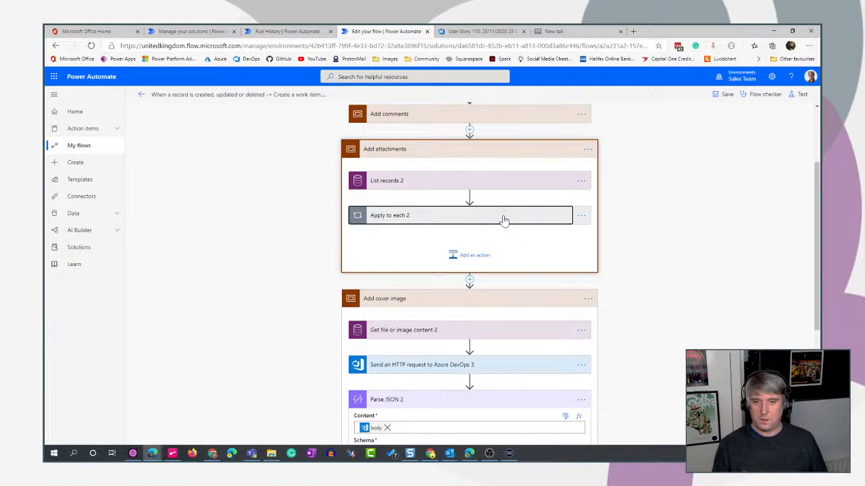
left_click(504, 219)
scroll(709, 309, "down", 2)
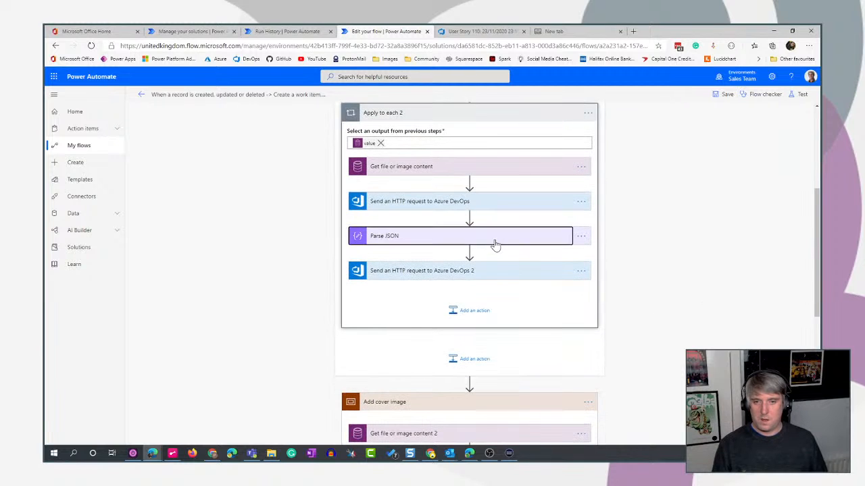
left_click(496, 239)
left_click(436, 315)
key("ctrl+a")
key("ctrl+c")
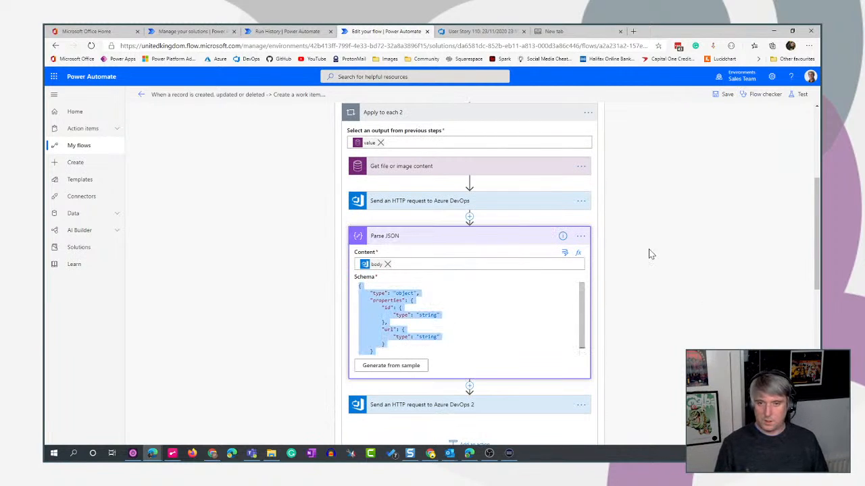
Paste the copied schema into the new Parse JSON action in the Add cover image scope and collapse the action.
scroll(650, 254, "down", 6)
scroll(546, 305, "down", 2)
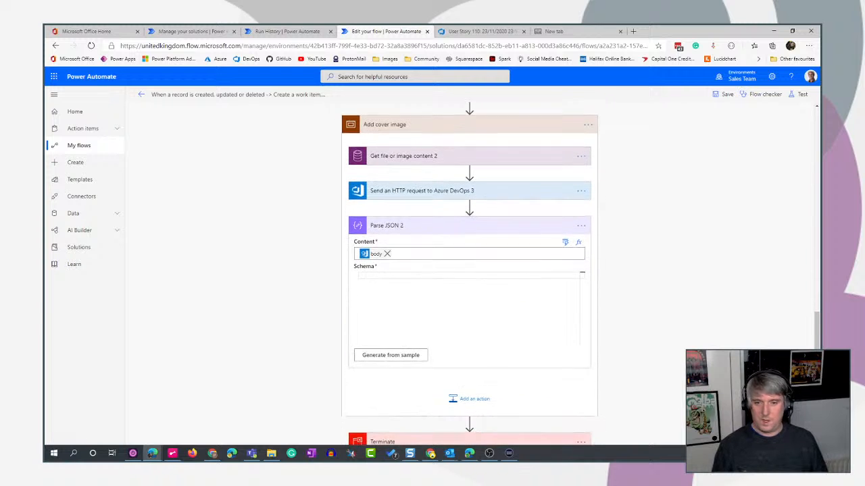
key("ctrl+v")
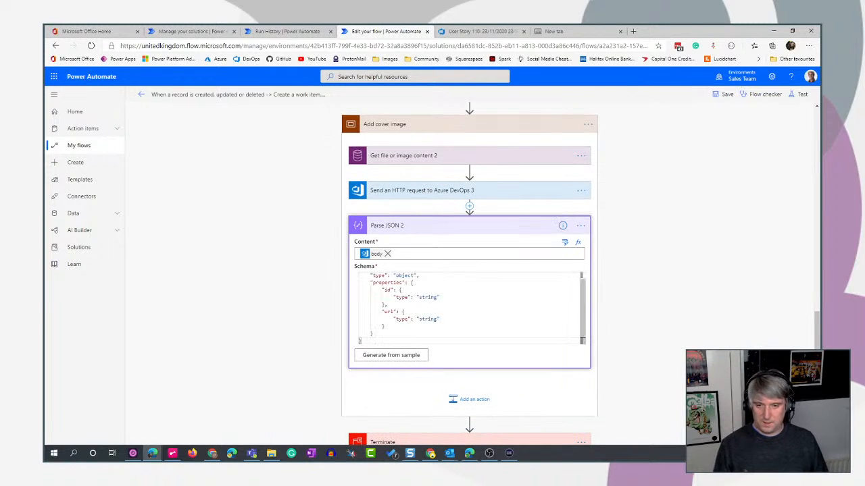
scroll(469, 308, "up", 1)
scroll(650, 284, "down", 1)
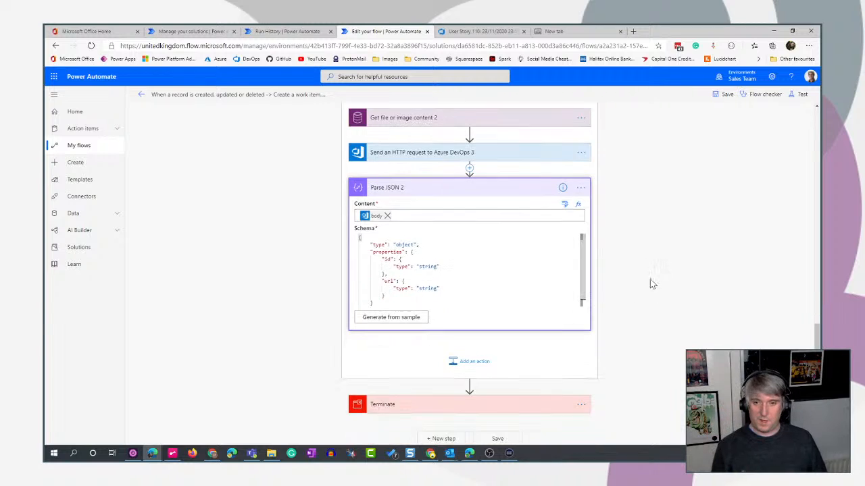
left_click(521, 185)
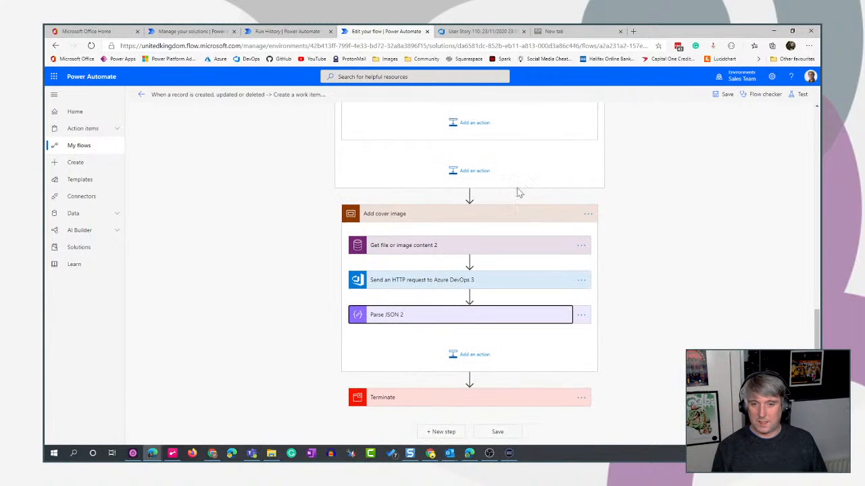
Add another Send an HTTP request to Azure DevOps action after the cover image's Parse JSON, with freefall365 as its organization.
left_click(471, 356)
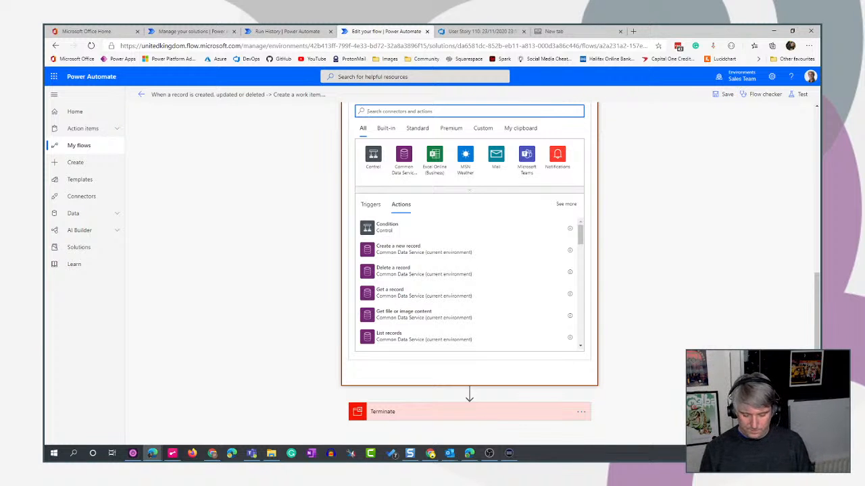
type("devo")
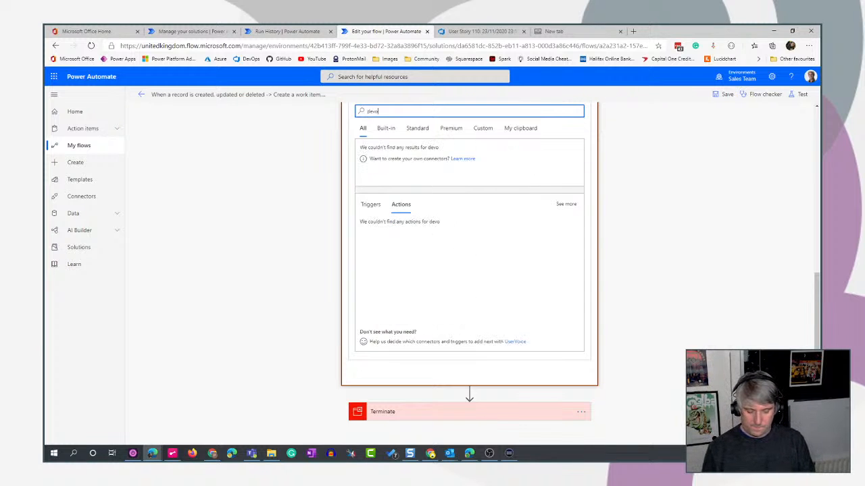
type("p")
left_click(380, 228)
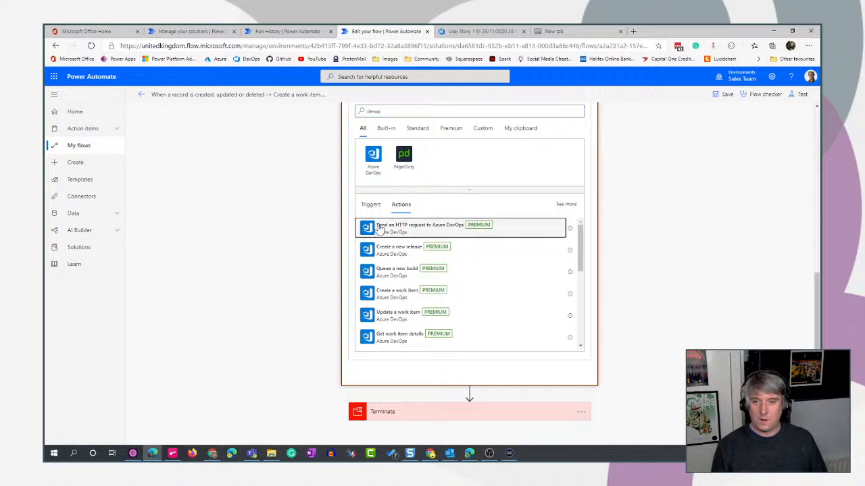
left_click(568, 250)
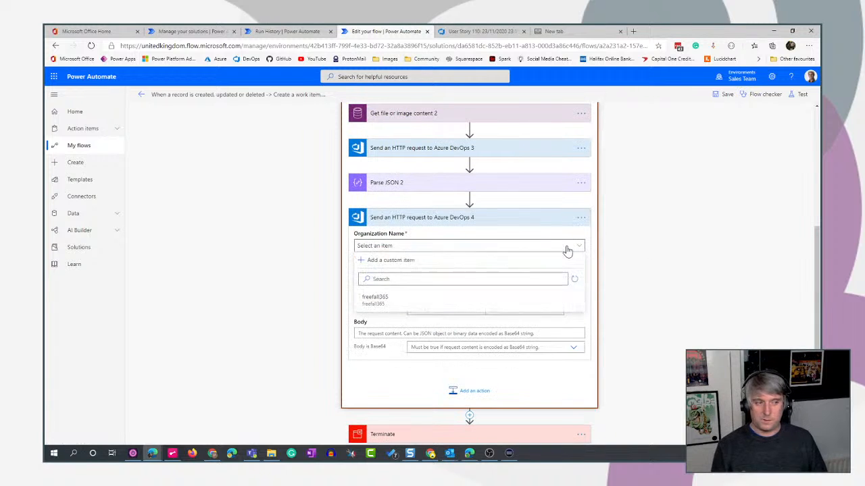
left_click(404, 247)
left_click(373, 299)
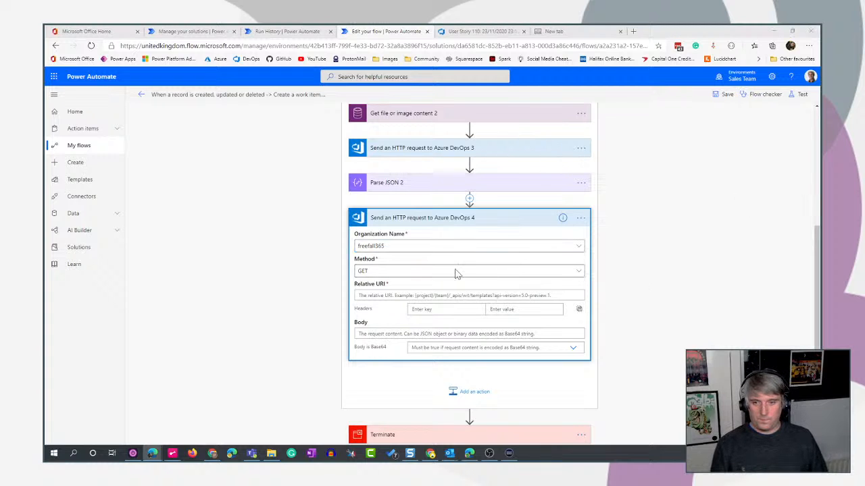
Set the new request's method to PATCH and its relative URI to Closing%20Pin%20Ltd/_apis/wit/workItems/, the work item Id dynamic value, and /?api-version=6.0.
left_click(423, 273)
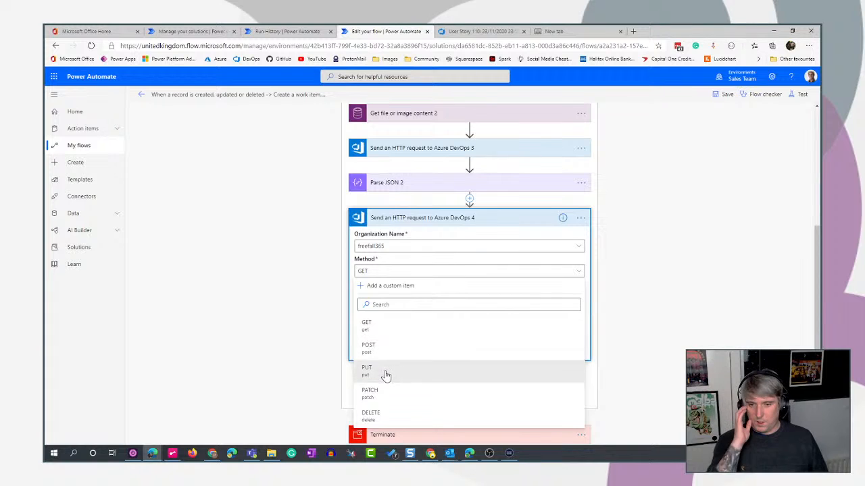
left_click(372, 397)
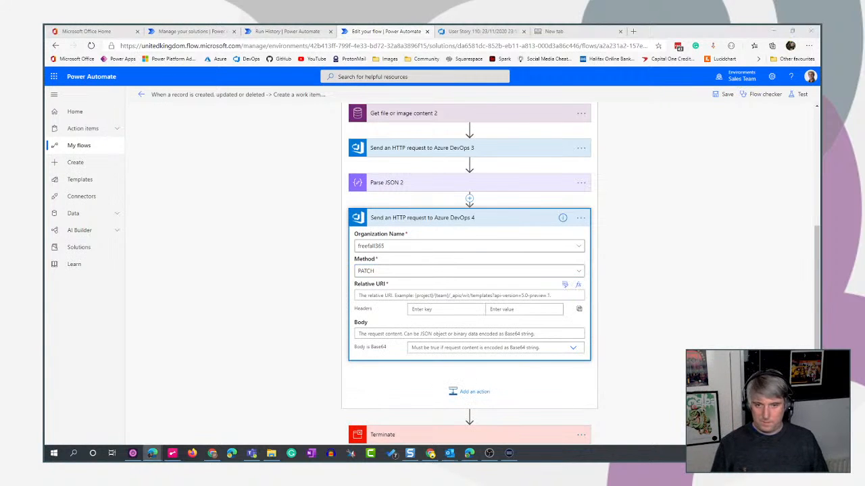
left_click(469, 295)
key("ctrl+v")
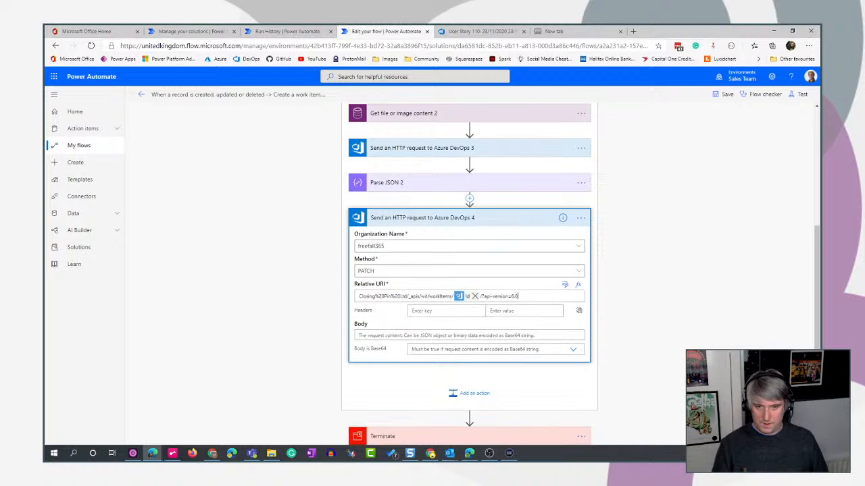
Replace the Id token in the new request's relative URI with the unique work item Id from Create a work item.
left_click(475, 296)
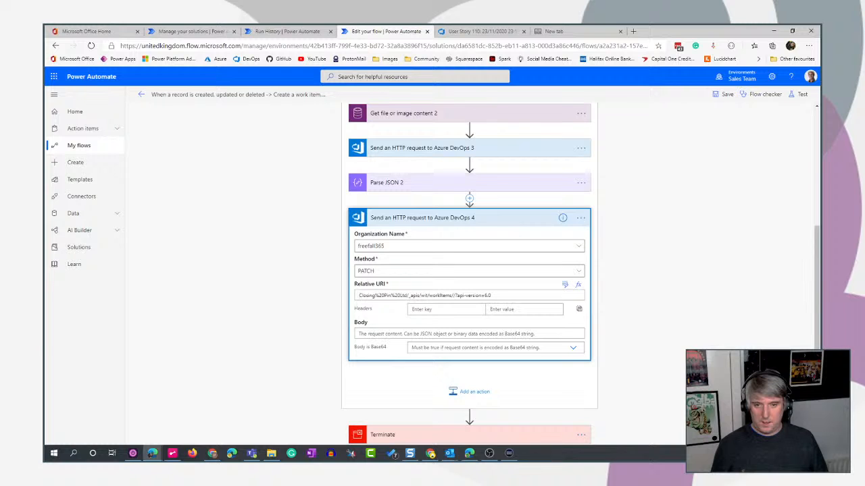
left_click(565, 284)
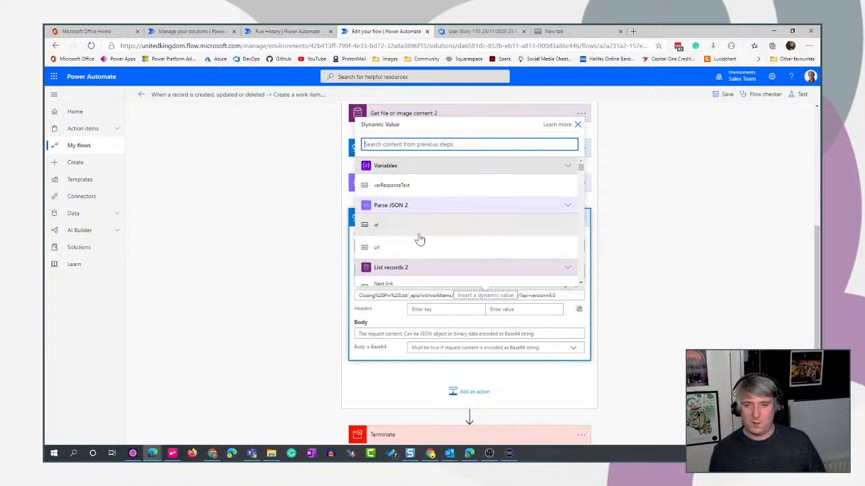
type("id")
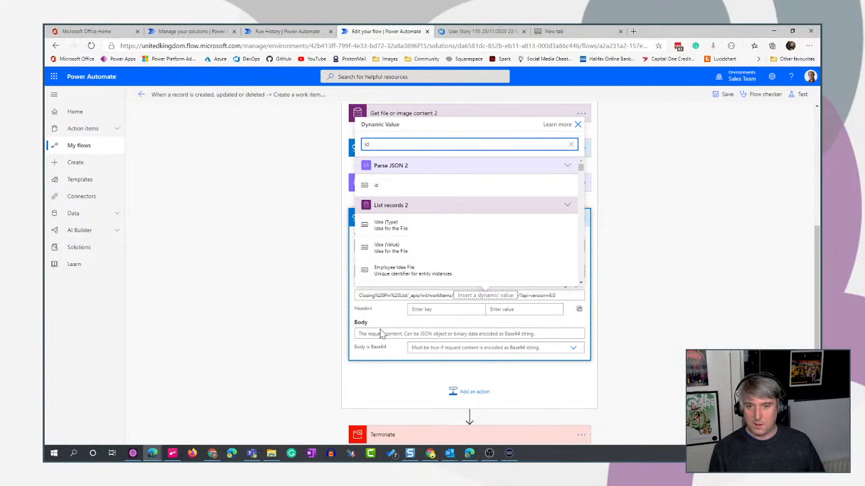
scroll(493, 209, "down", 5)
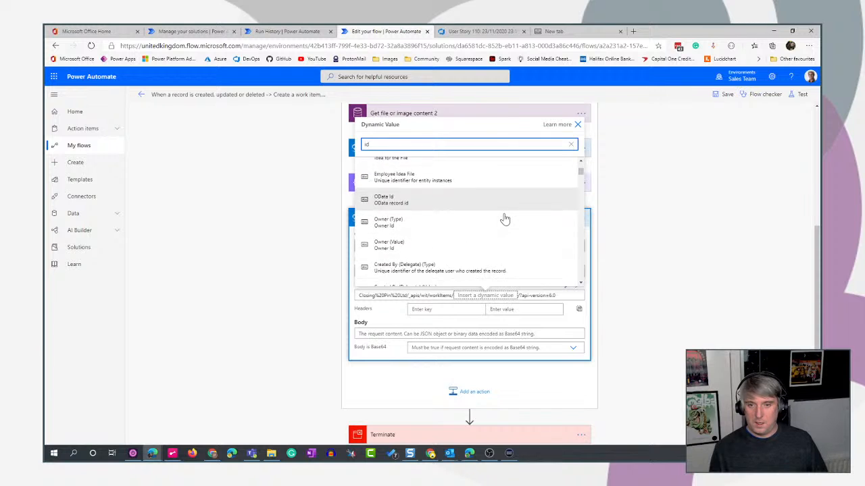
scroll(505, 219, "down", 5)
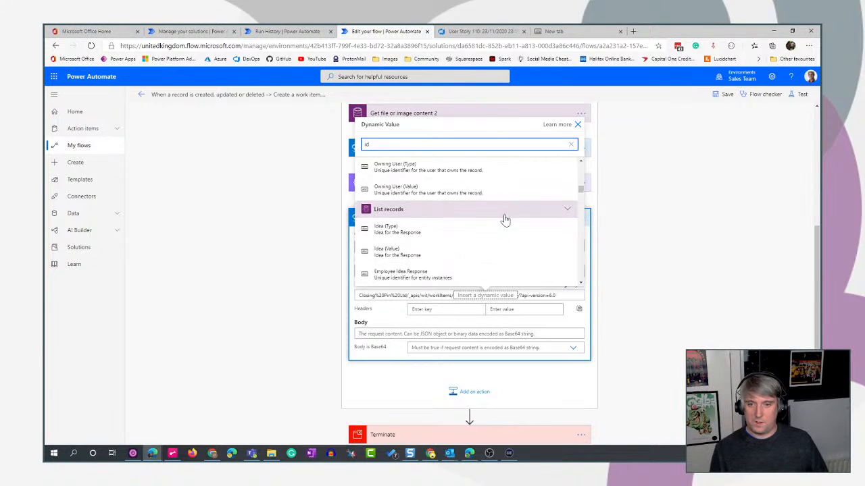
scroll(505, 219, "up", 7)
scroll(506, 220, "down", 8)
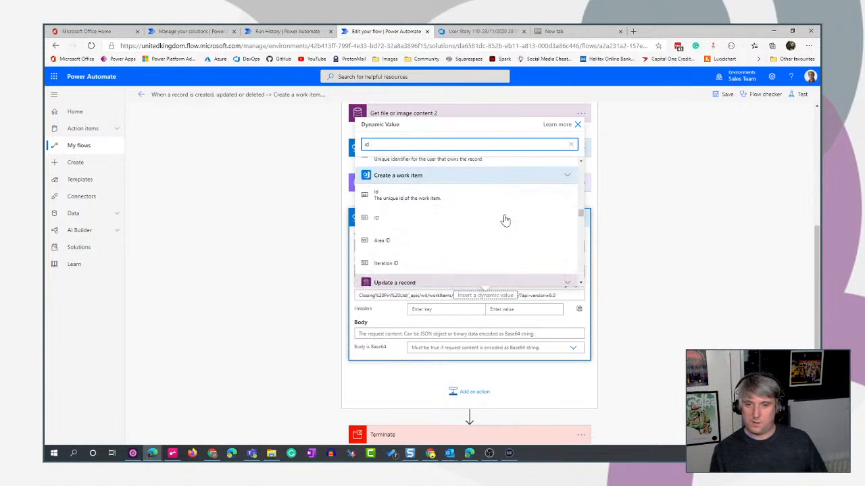
left_click(442, 195)
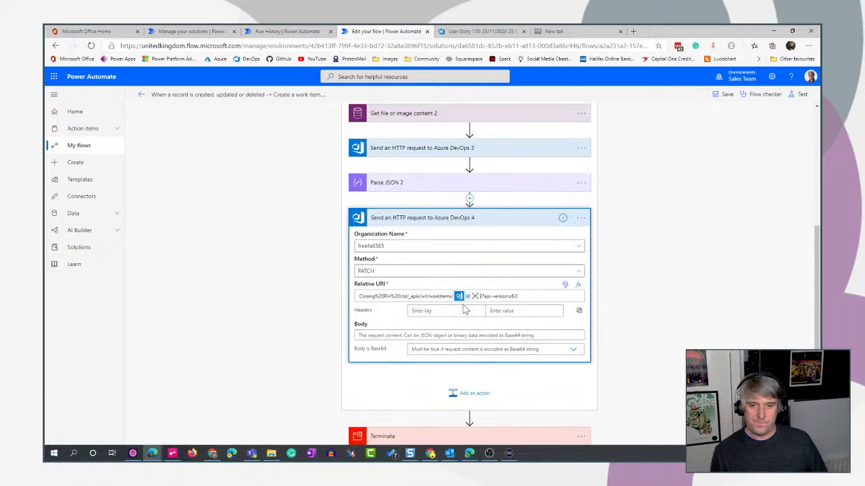
Add a Content-Type header with the value application/json-patch+json to the PATCH request.
left_click(445, 311)
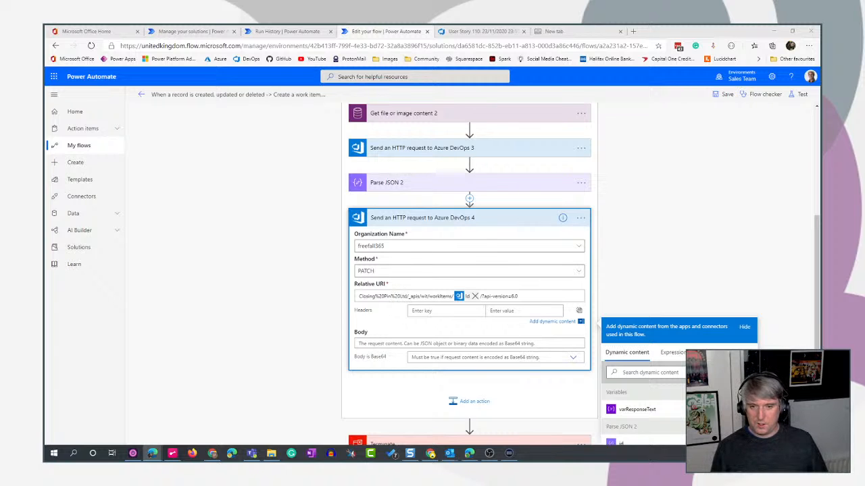
key("alt+Tab")
type("Content-Type")
key("Tab")
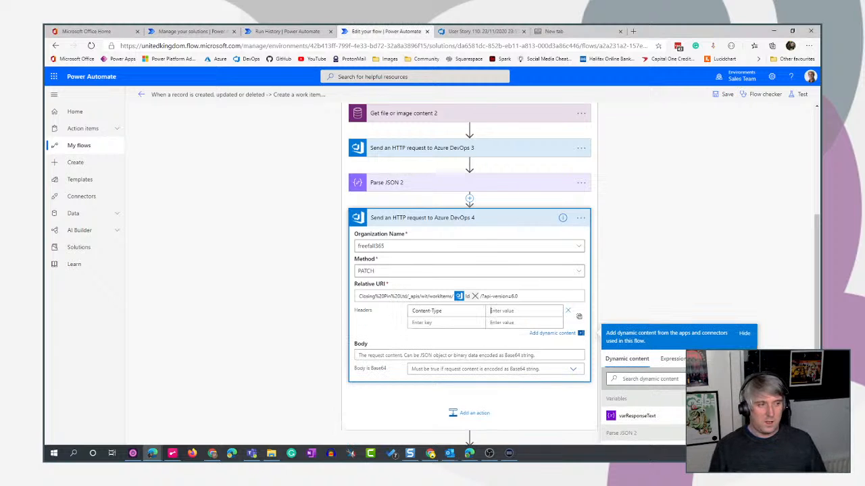
key("alt+Tab")
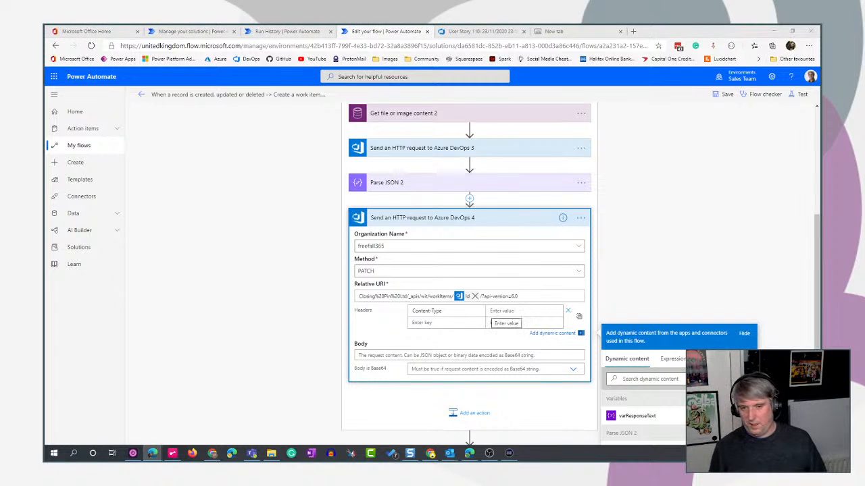
key("alt+Tab")
type("application/json-patch+json")
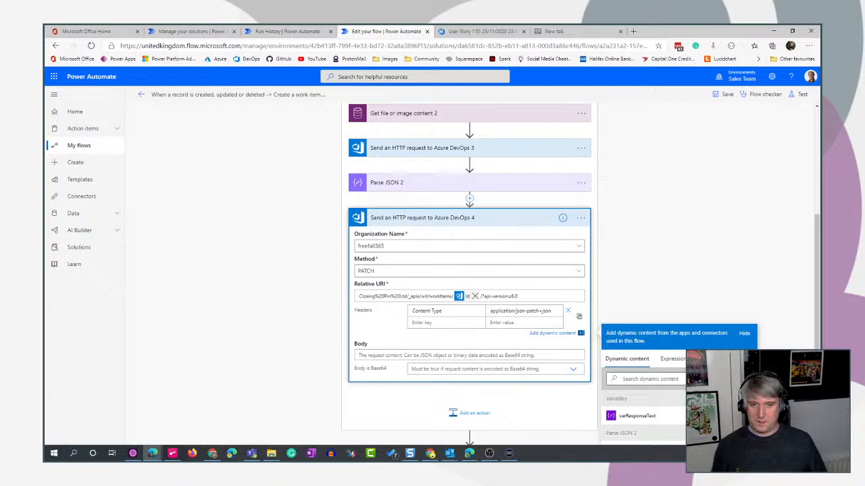
key("ctrl+a")
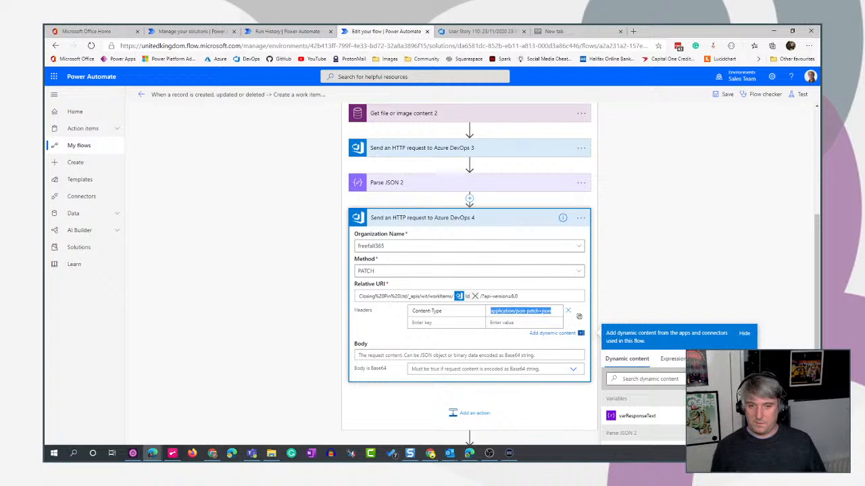
Paste the JSON patch into the request body, adding an AttachedFile relation at /relations/- with the comment 'Cover Image'.
left_click(359, 353)
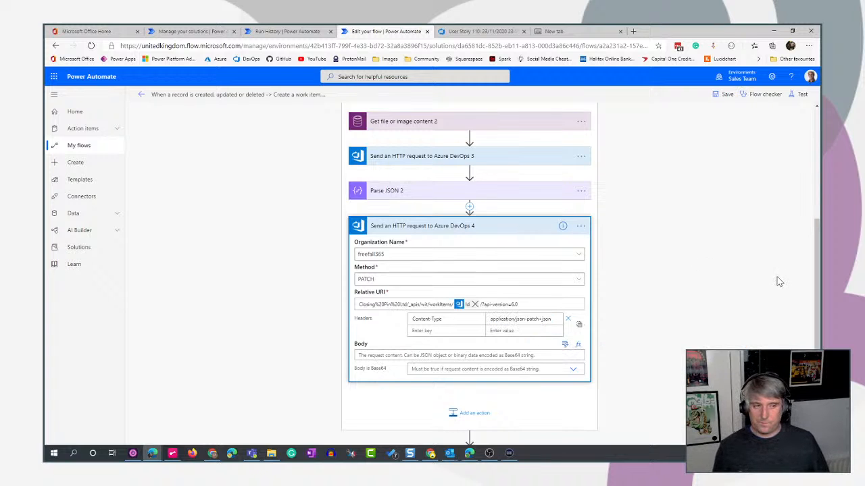
scroll(780, 285, "down", 1)
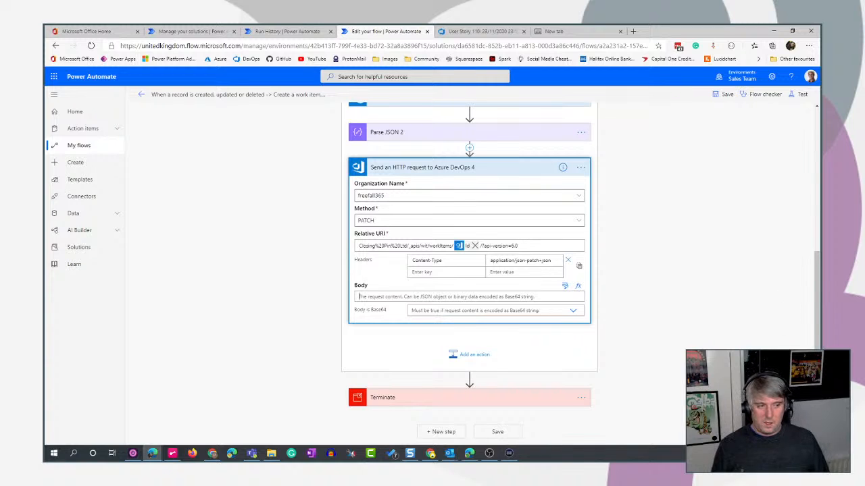
key("alt+Tab")
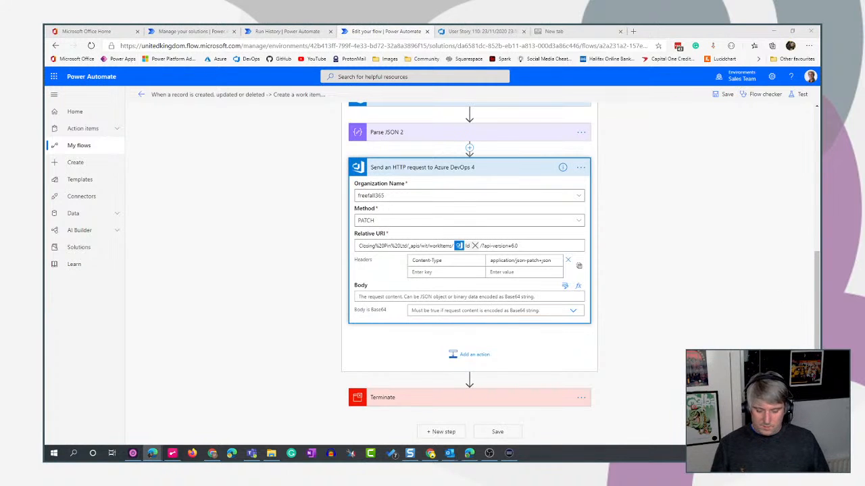
key("alt+Tab")
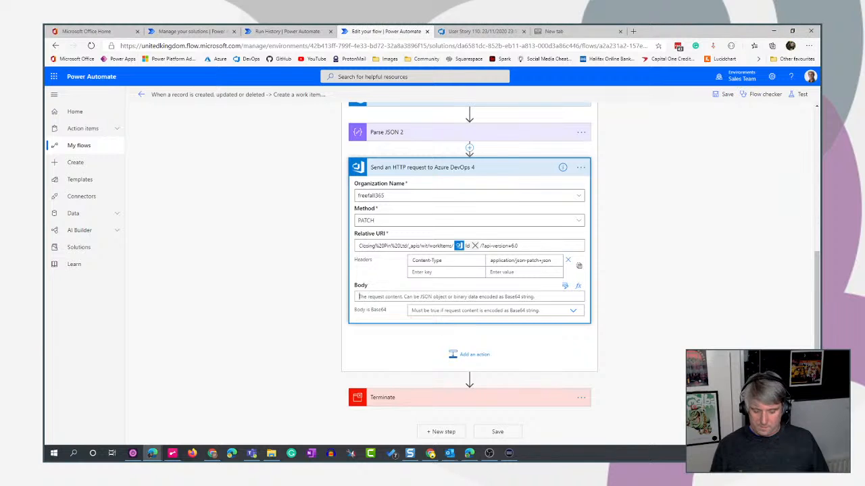
key("ctrl+v")
scroll(659, 367, "down", 1)
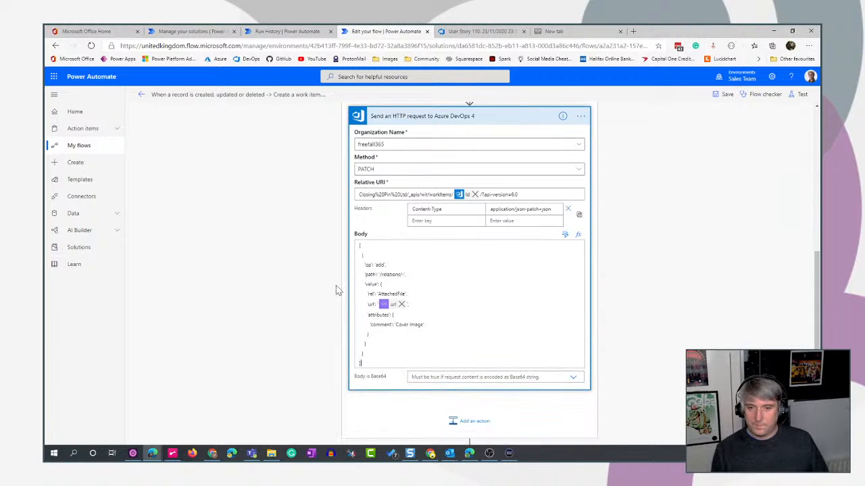
Replace the url token in the request body with the url dynamic value from Parse JSON 2.
left_click(401, 305)
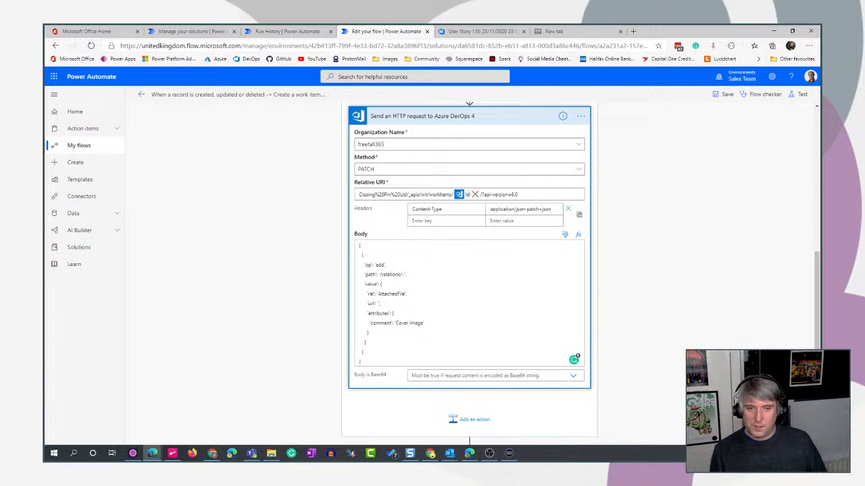
left_click(564, 234)
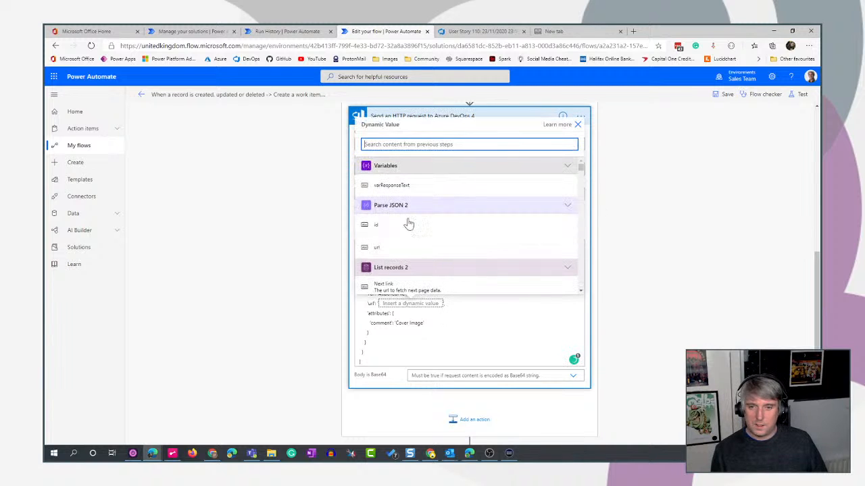
scroll(436, 260, "down", 1)
scroll(505, 203, "up", 1)
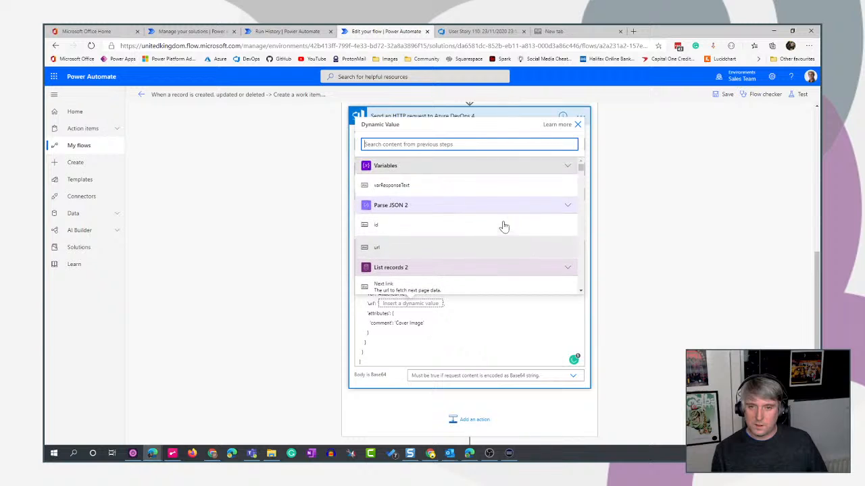
scroll(459, 238, "down", 2)
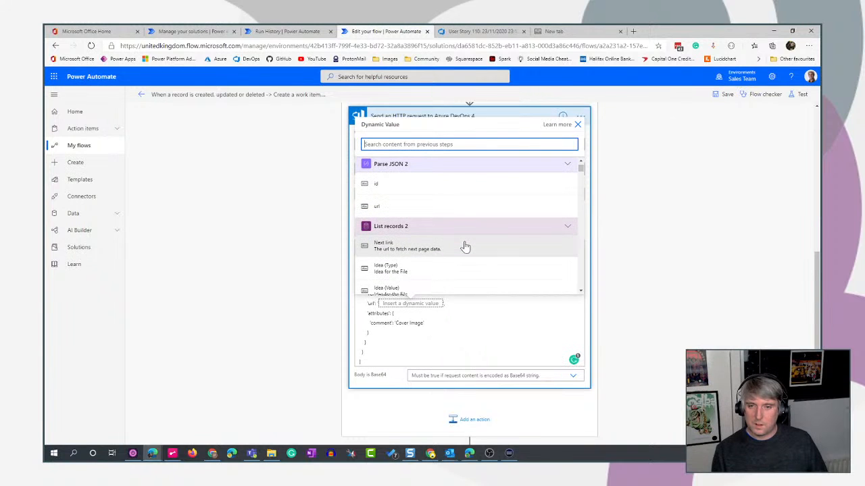
scroll(465, 247, "down", 4)
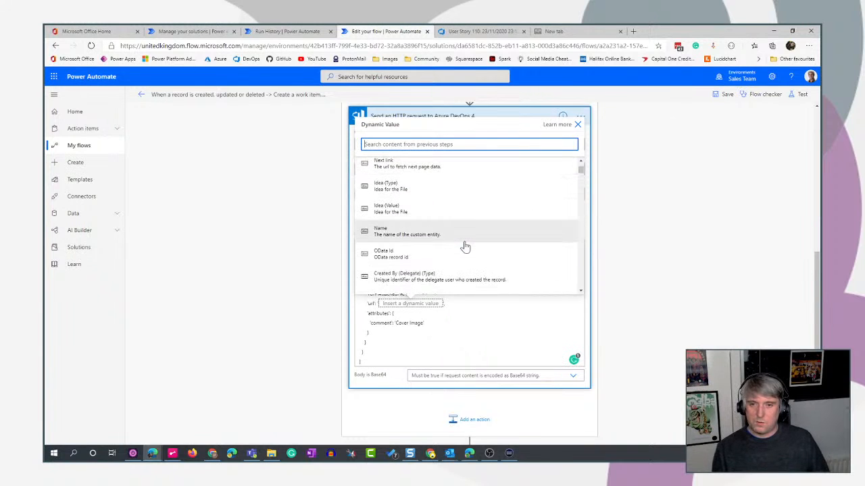
scroll(464, 246, "down", 3)
scroll(463, 230, "up", 8)
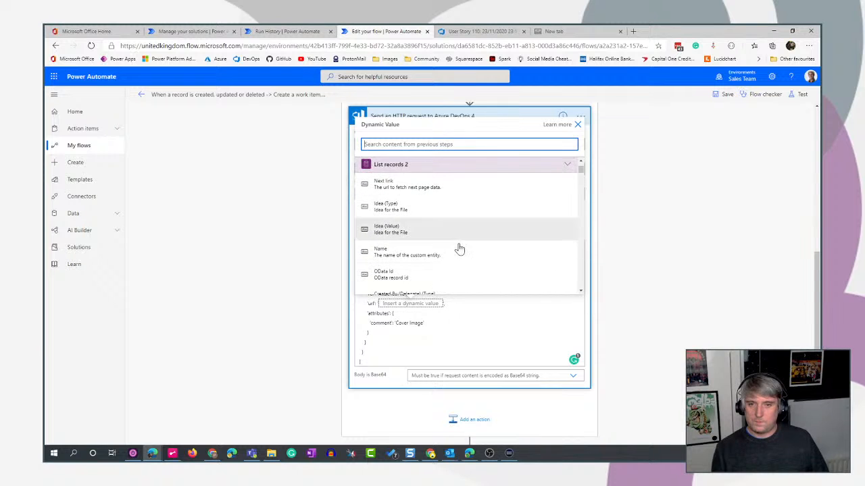
scroll(429, 245, "up", 1)
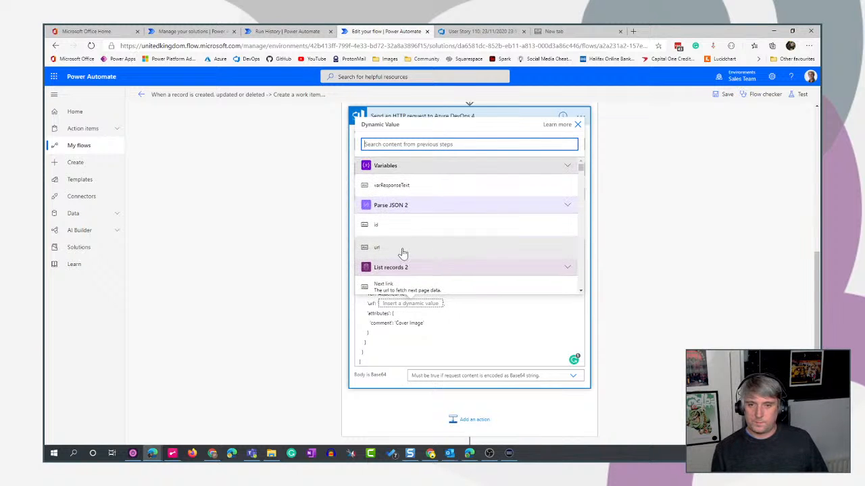
left_click(402, 249)
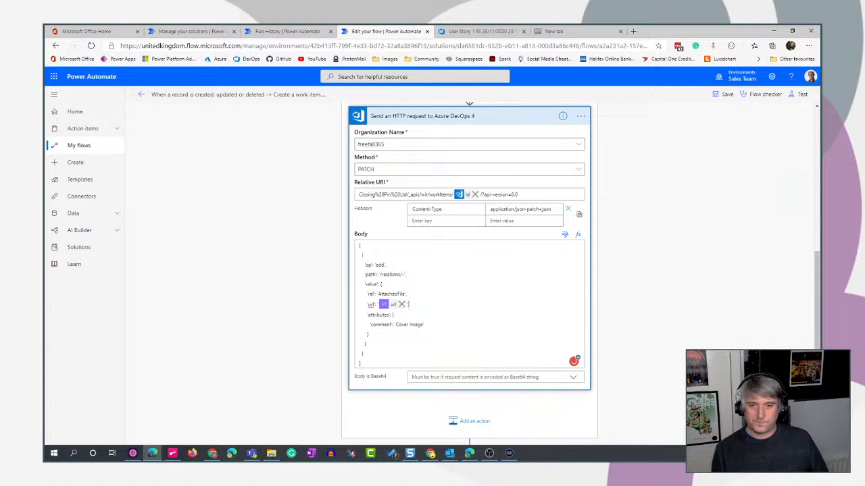
Check the coverImage.png file name in the relative URI of the cover image scope's first HTTP request.
scroll(469, 274, "up", 1)
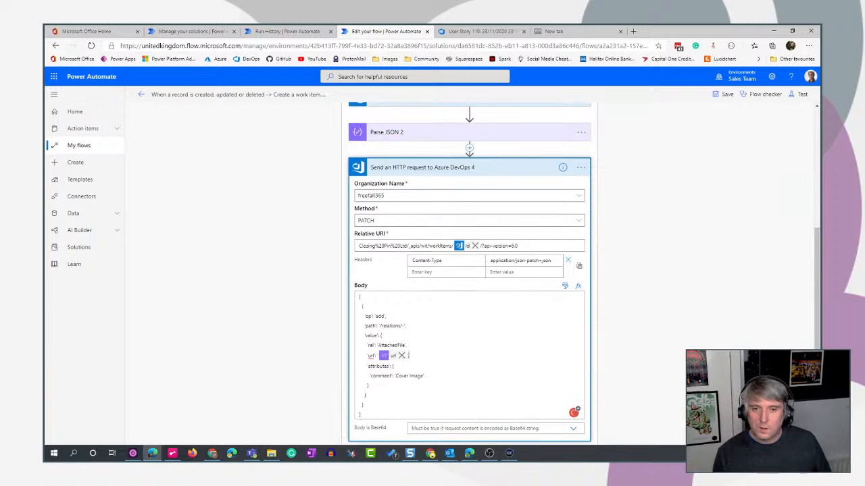
scroll(643, 263, "up", 4)
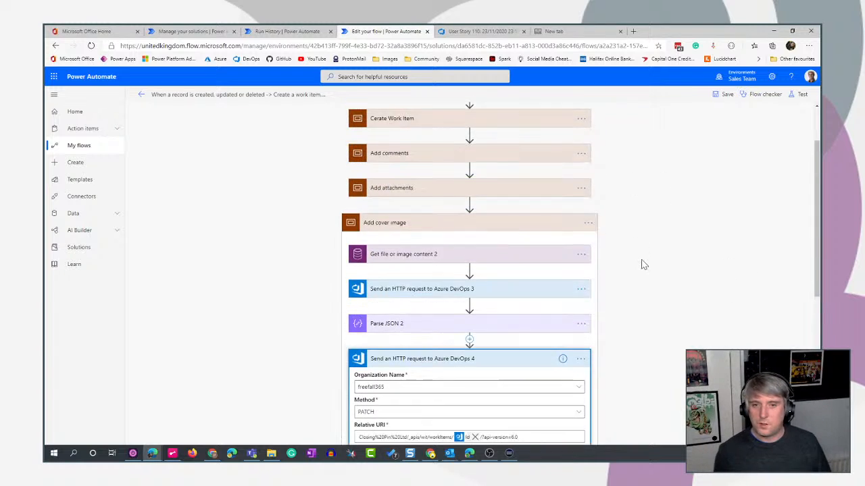
left_click(473, 308)
scroll(690, 297, "down", 3)
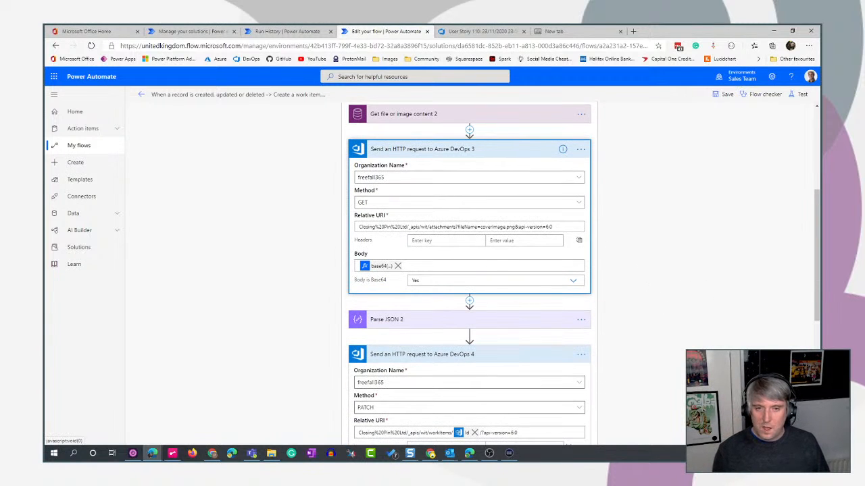
left_click_drag(480, 227, 510, 227)
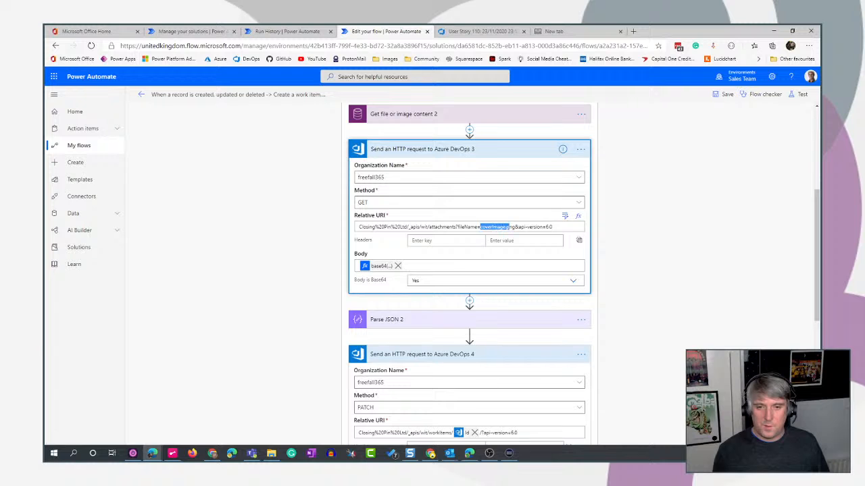
Inspect the file name in the first HTTP request inside Apply to each 2, and view the idea's attachment and cover image in Teams.
scroll(669, 286, "up", 4)
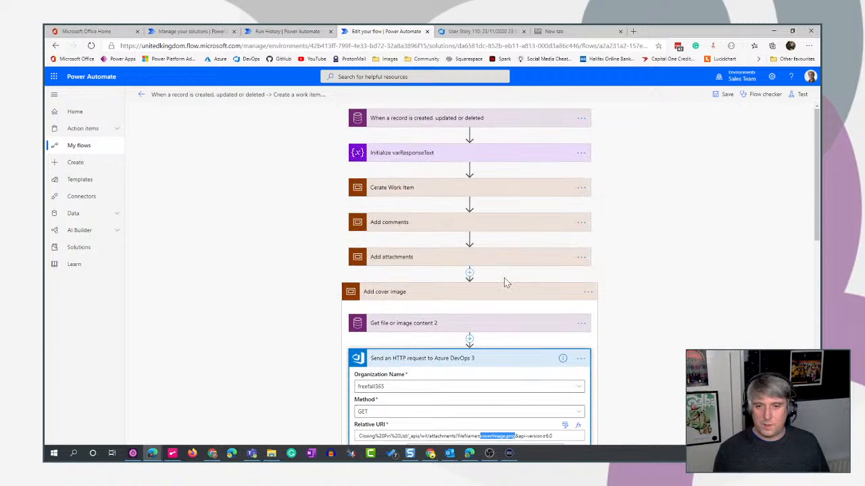
left_click(463, 257)
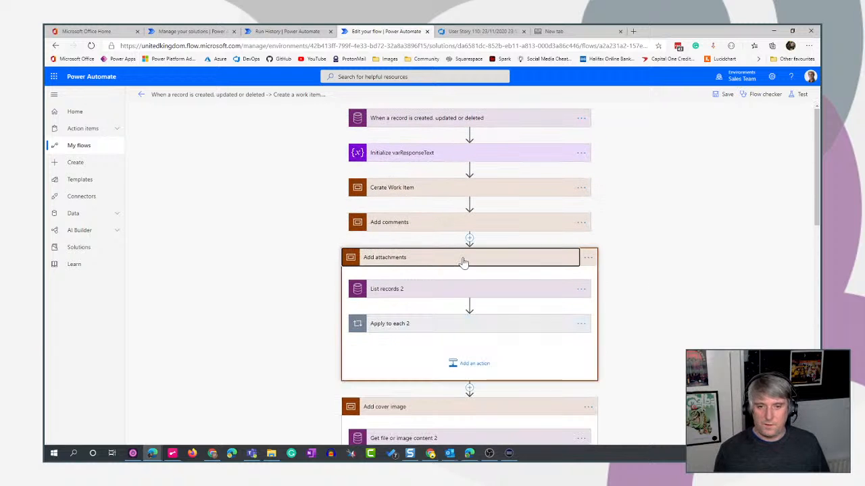
left_click(486, 292)
left_click(487, 376)
scroll(683, 332, "down", 3)
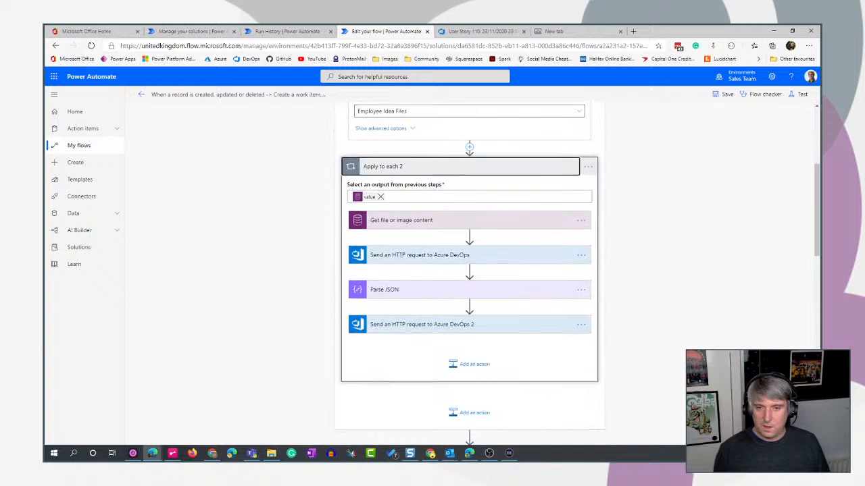
left_click(506, 256)
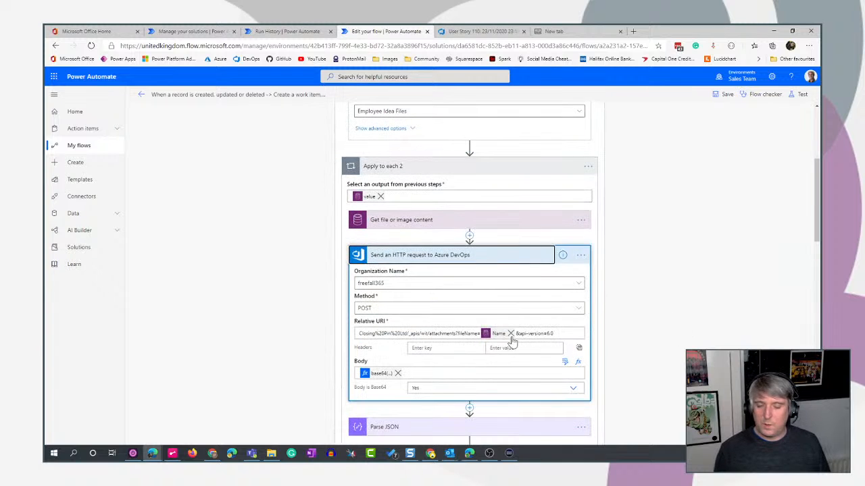
left_click(251, 454)
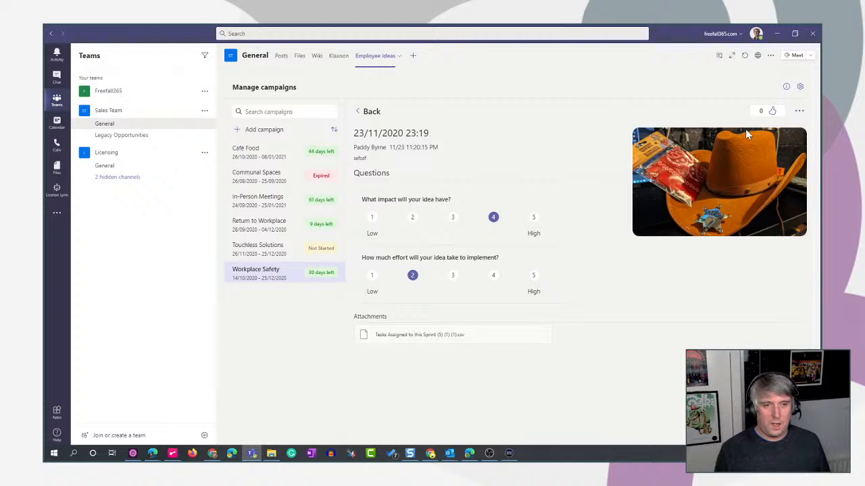
left_click(778, 34)
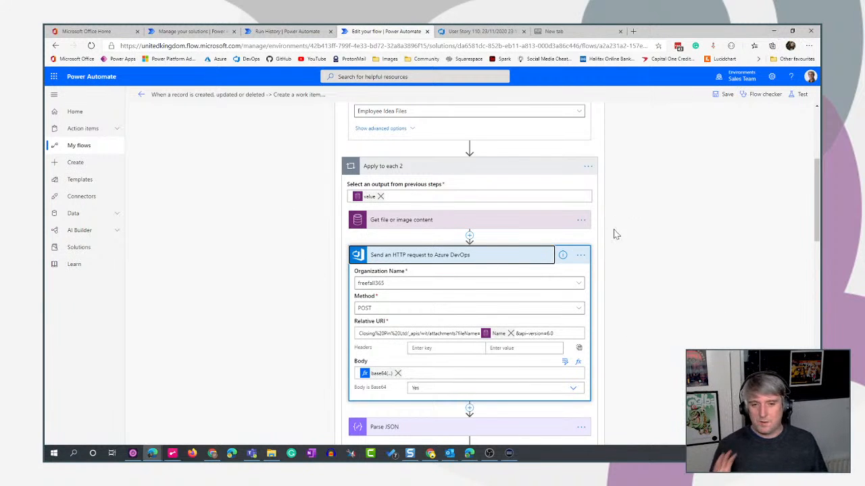
Review the coverImage file name and its .png extension in the relative URI of the Add cover image scope's first HTTP request.
scroll(651, 262, "down", 1)
scroll(650, 262, "down", 5)
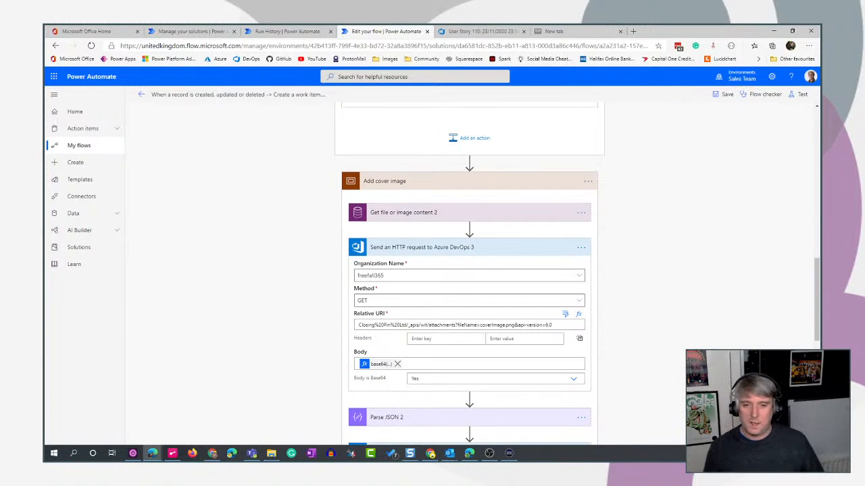
left_click(479, 325)
left_click_drag(479, 325, 503, 325)
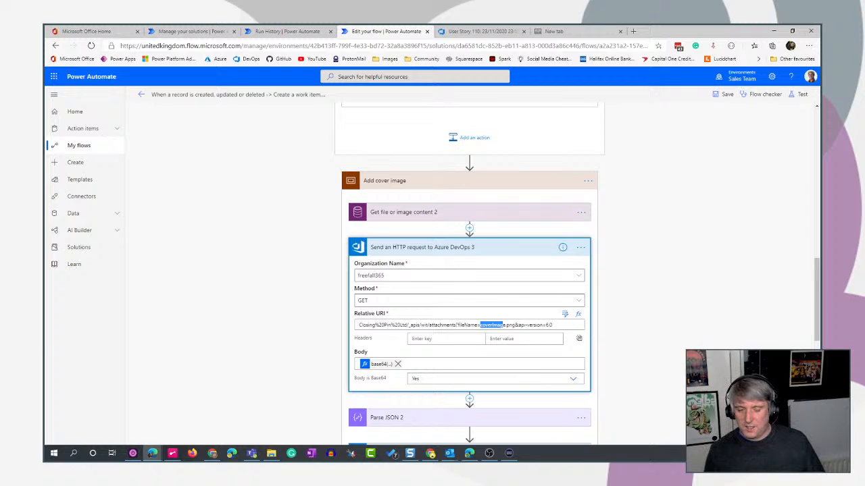
left_click_drag(502, 324, 515, 325)
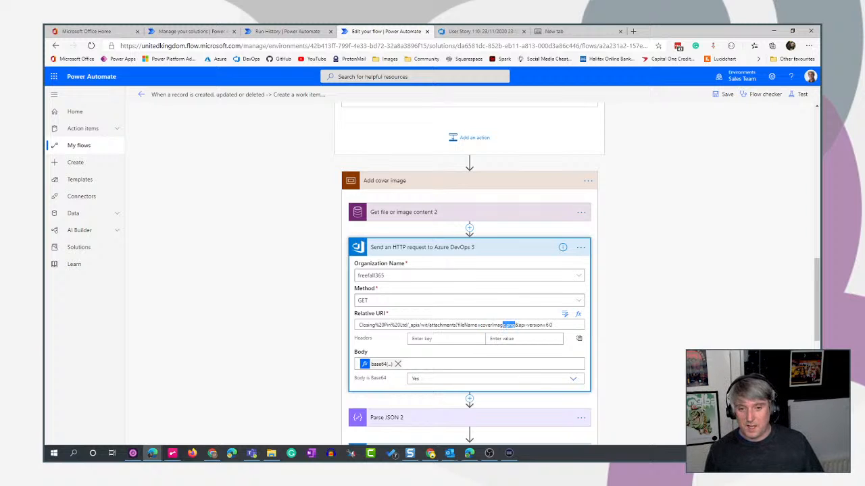
left_click(654, 321)
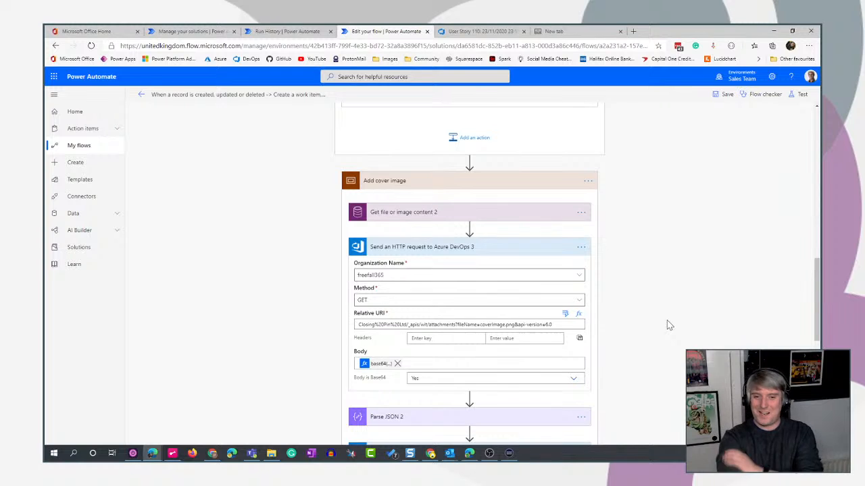
scroll(676, 324, "down", 2)
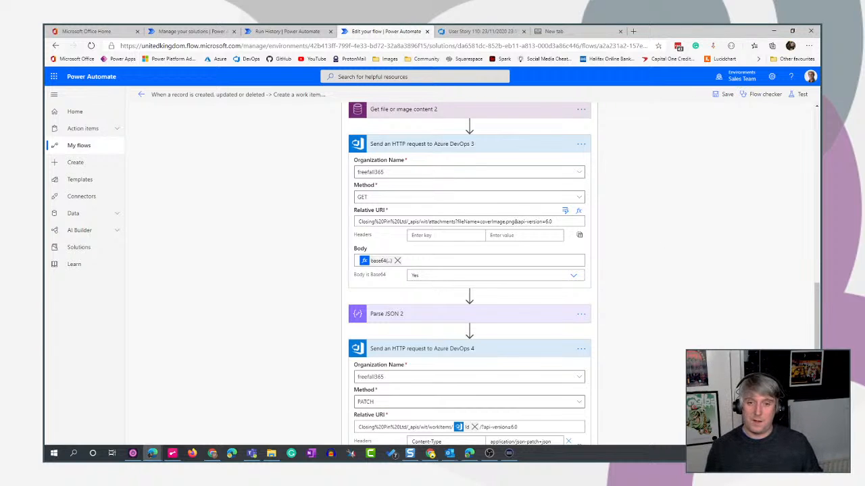
mouse_move(506, 221)
left_mouse_down()
mouse_move(535, 222)
mouse_move(514, 221)
left_mouse_up()
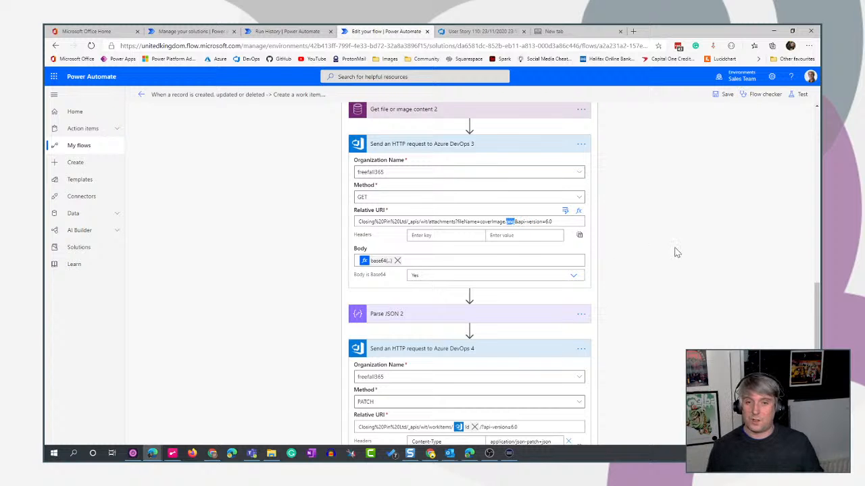
Delete the Terminate action below the Add cover image scope and confirm its removal.
scroll(751, 274, "down", 4)
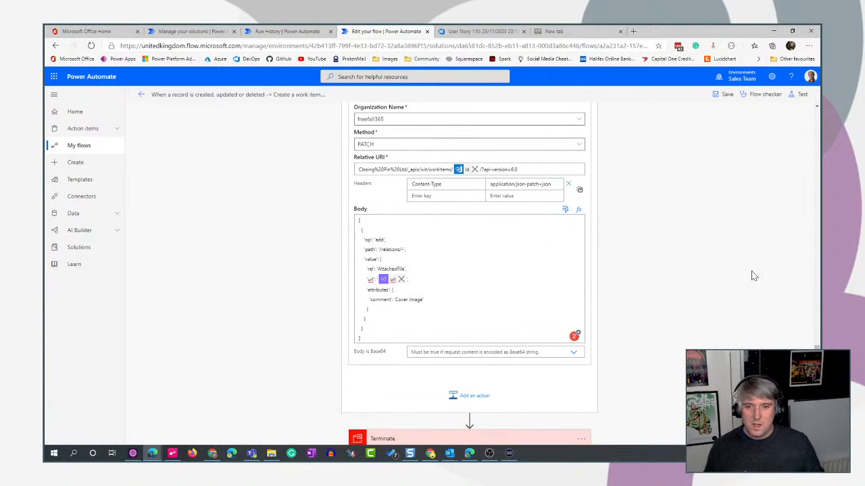
scroll(754, 275, "down", 1)
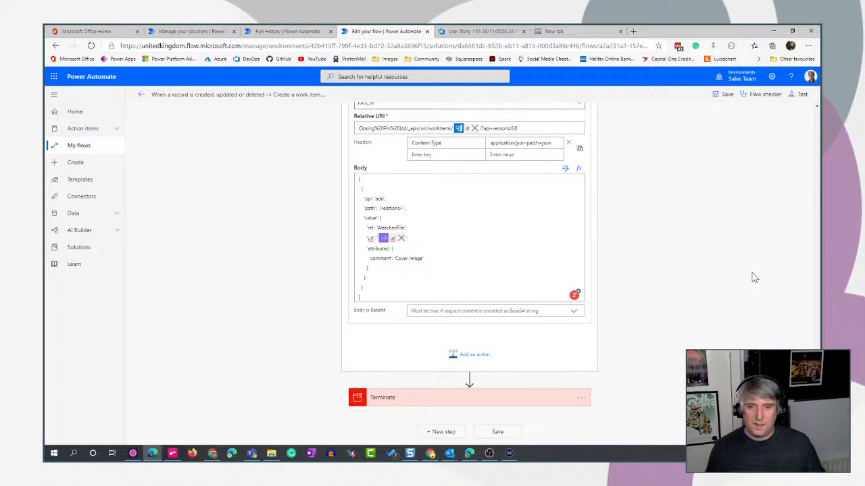
left_click(581, 398)
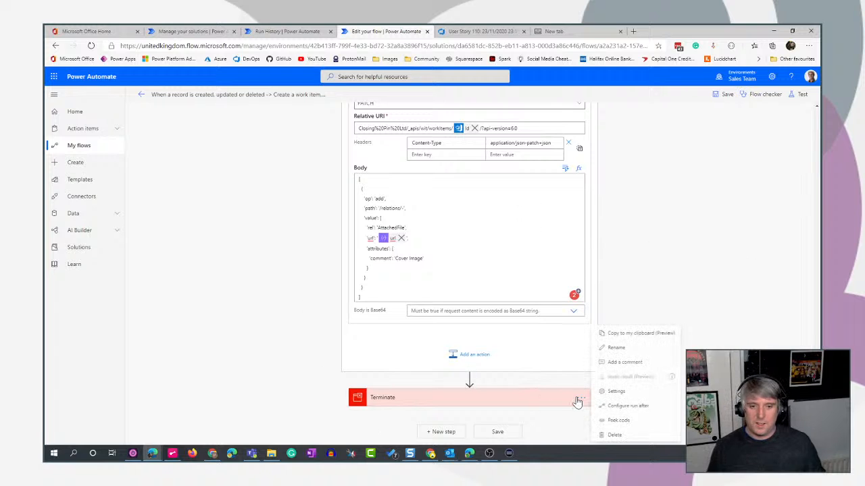
left_click(615, 435)
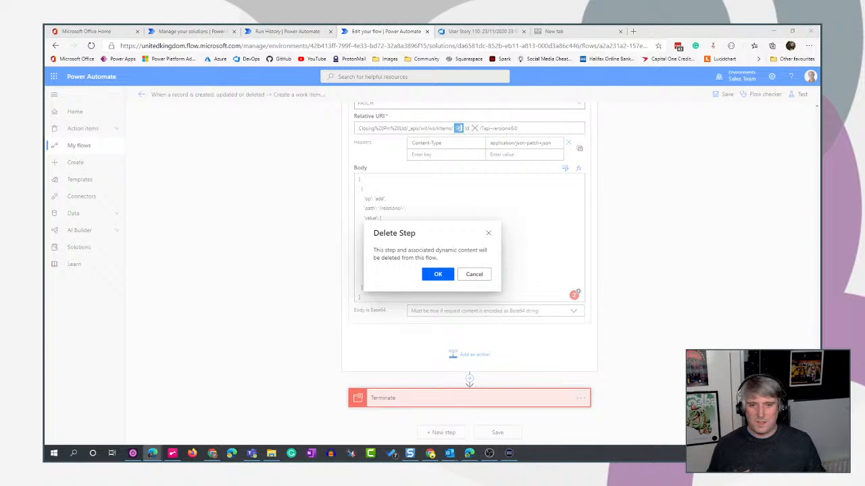
left_click(438, 274)
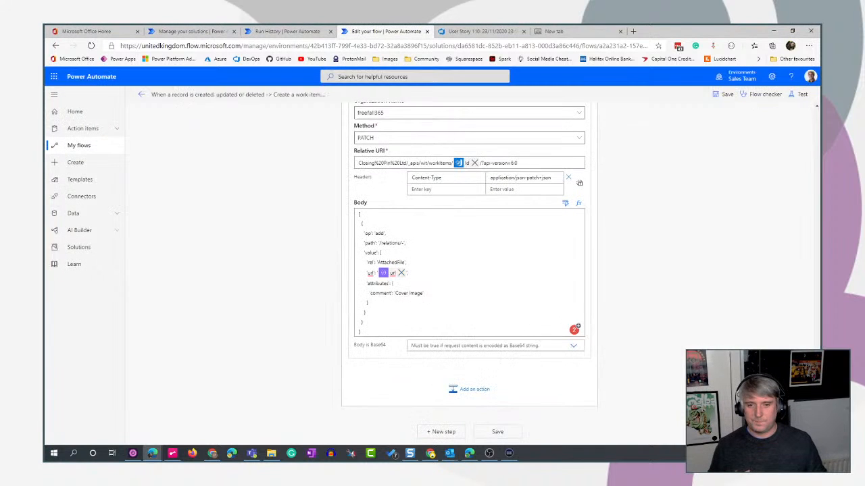
Save and test the flow using data from the most recent previous run.
scroll(746, 245, "up", 4)
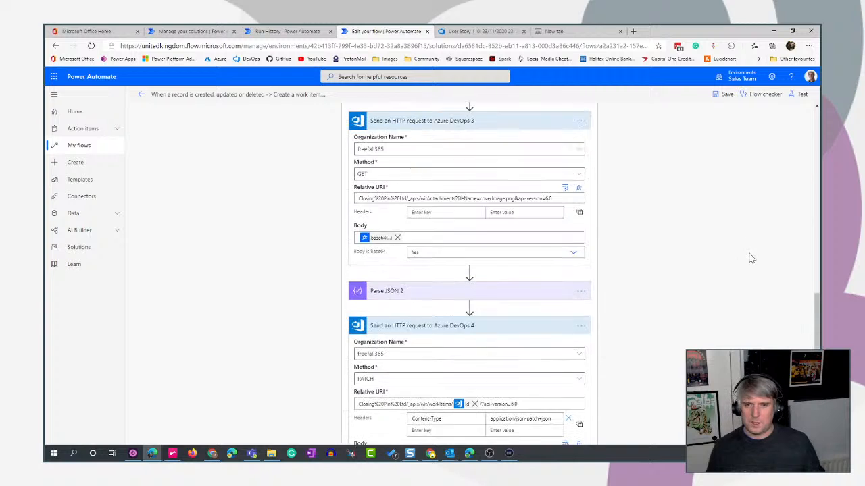
scroll(750, 257, "up", 5)
left_click(799, 94)
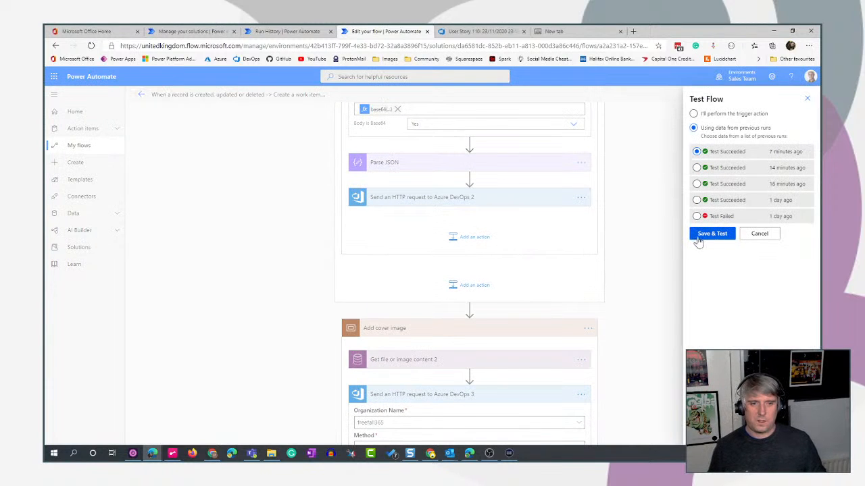
left_click(712, 234)
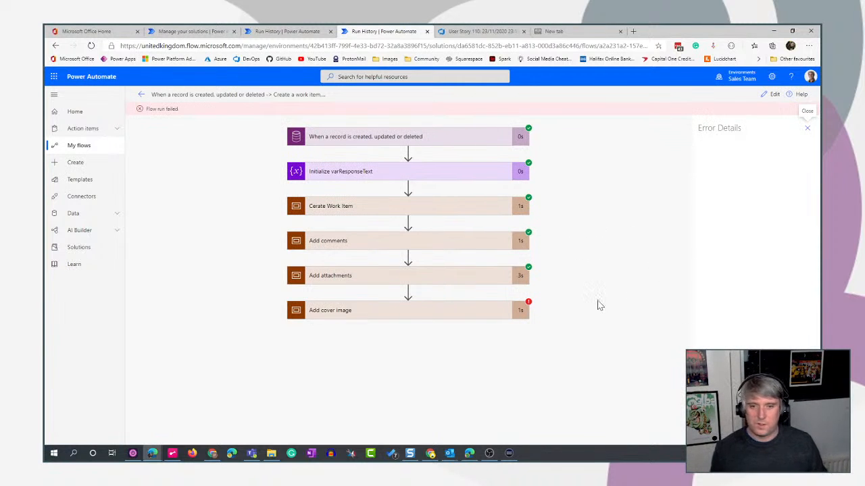
Inspect the failed Send an HTTP request to Azure DevOps 3 action in the run's Add cover image scope.
left_click(450, 316)
scroll(615, 279, "down", 1)
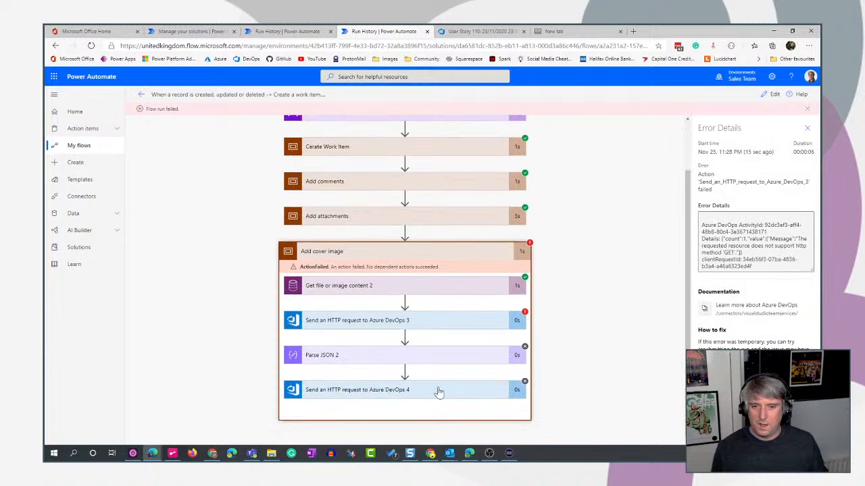
left_click(457, 318)
scroll(597, 307, "down", 3)
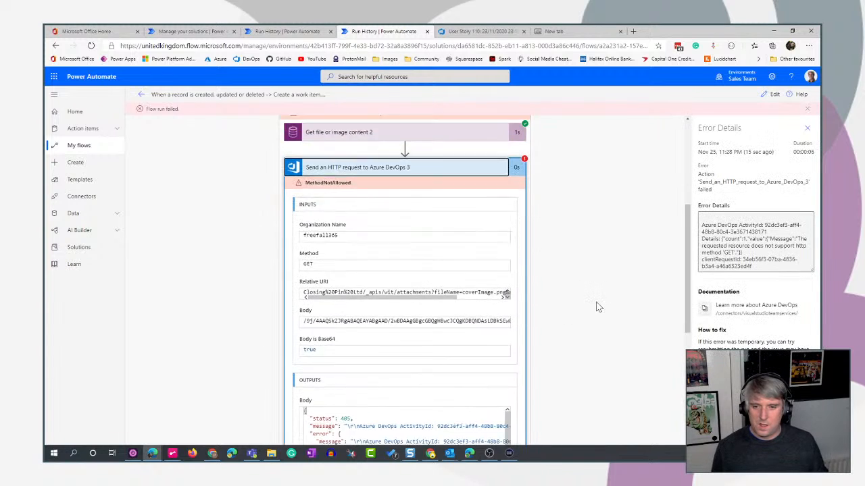
Return to editing the flow and check the settings of the HTTP request inside Apply to each 2 for comparison.
left_click(771, 95)
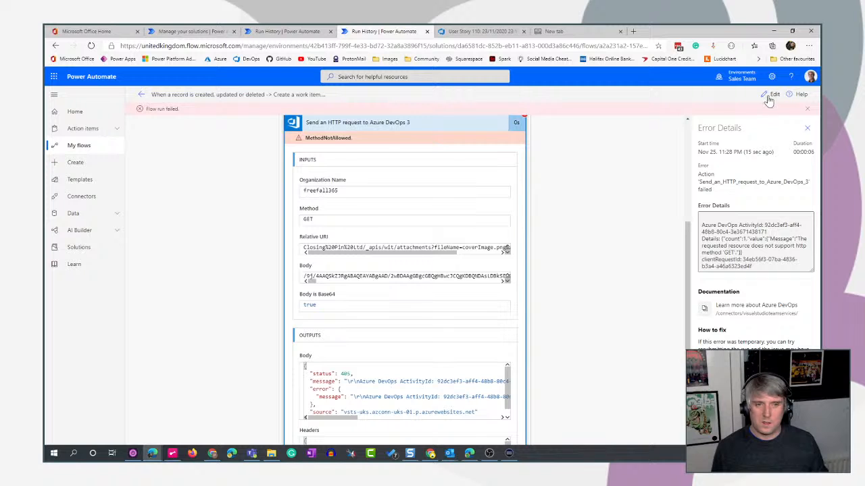
scroll(710, 289, "down", 3)
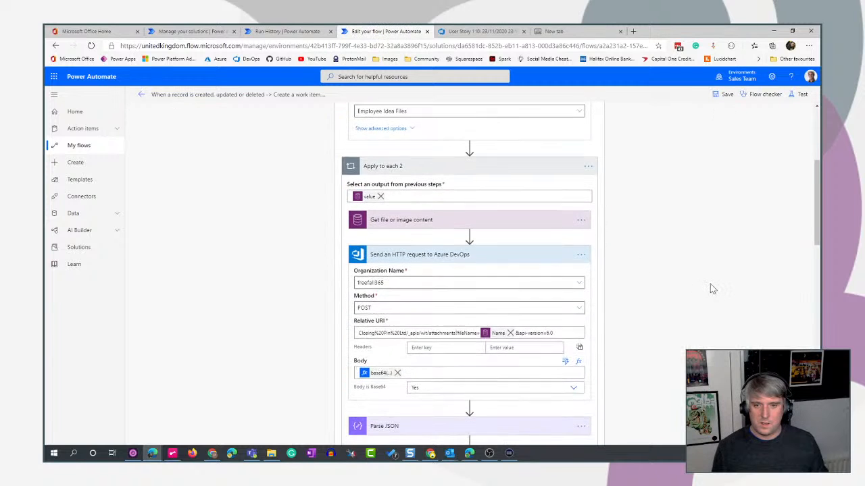
scroll(710, 287, "down", 1)
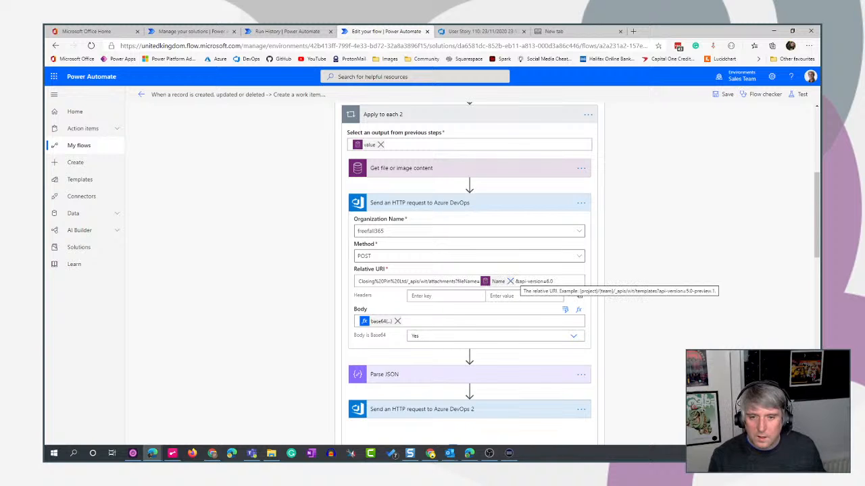
left_click(438, 315)
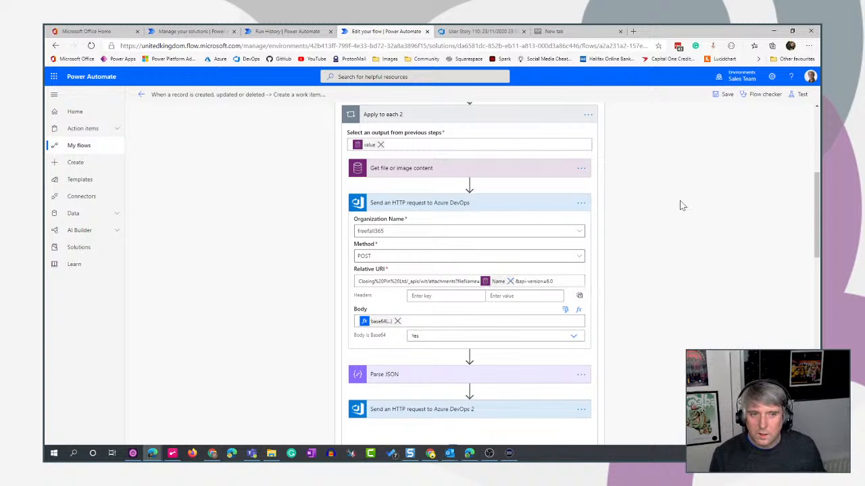
Reopen the failed run from the flow's run history and examine the method used by Send an HTTP request to Azure DevOps 3.
left_click(141, 94)
left_click(466, 108)
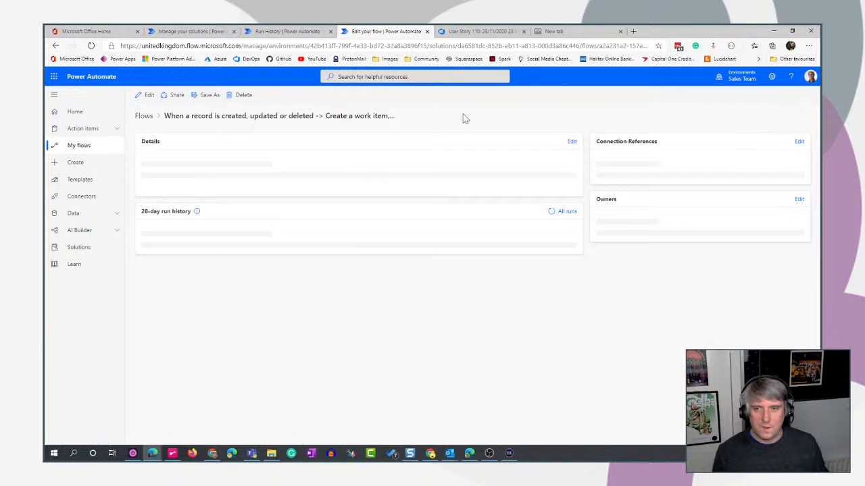
left_click(190, 337)
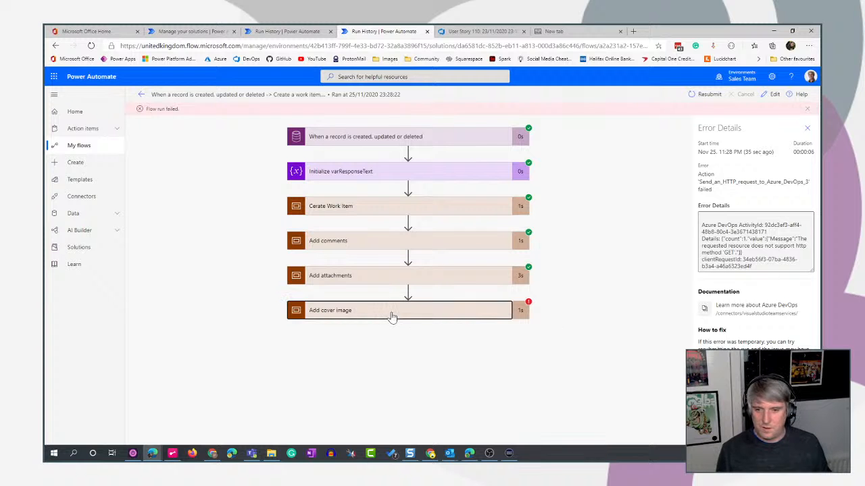
left_click(392, 317)
left_click(460, 328)
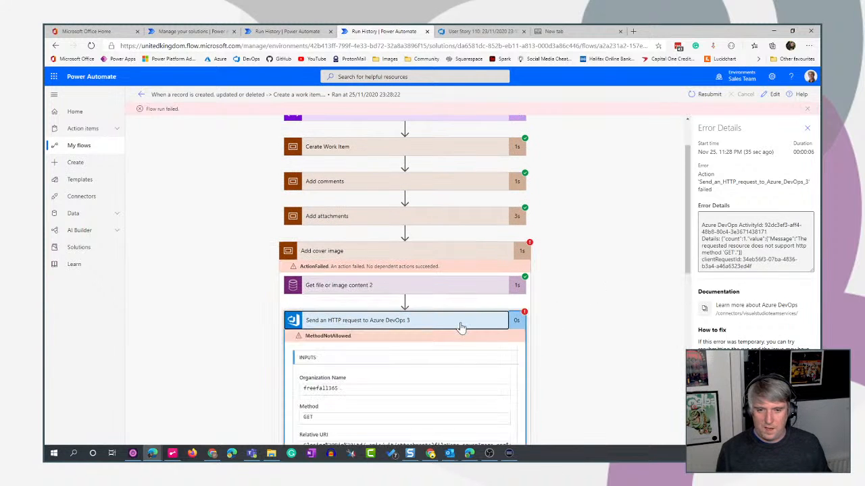
scroll(632, 332, "down", 3)
scroll(631, 332, "up", 3)
scroll(642, 333, "down", 1)
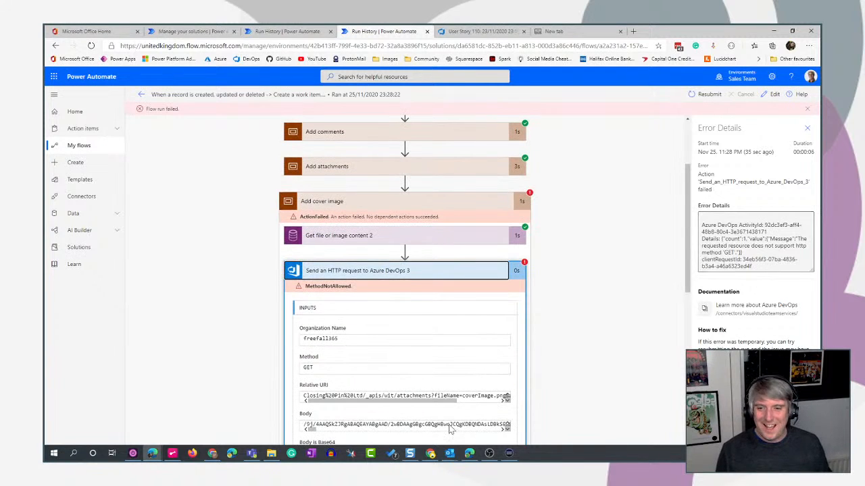
double_click(309, 368)
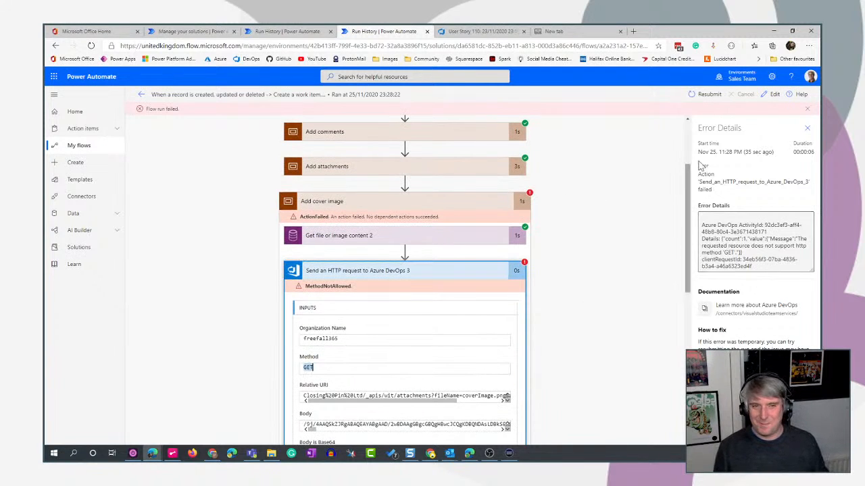
Edit the flow and set the method of Send an HTTP request to Azure DevOps 3 in the Add cover image scope to POST.
left_click(772, 96)
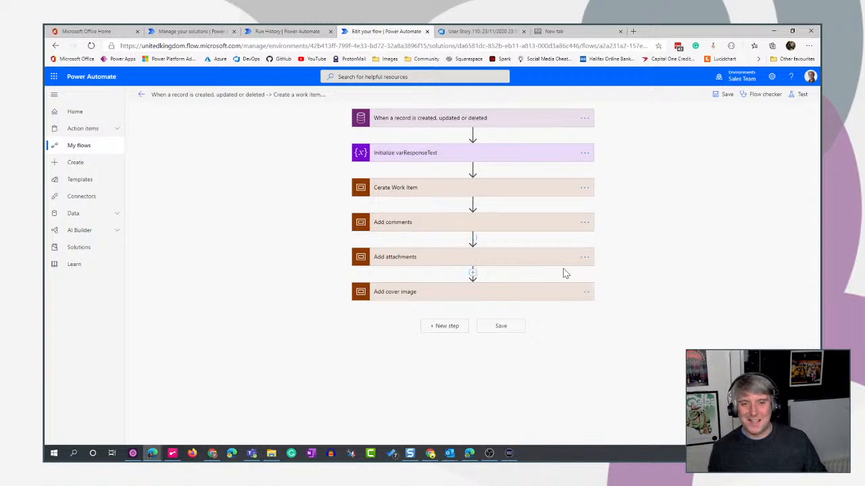
left_click(512, 262)
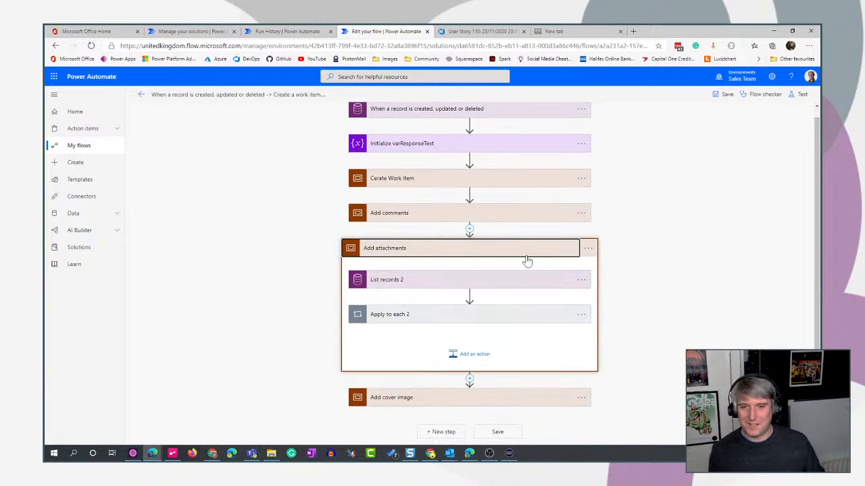
left_click(518, 256)
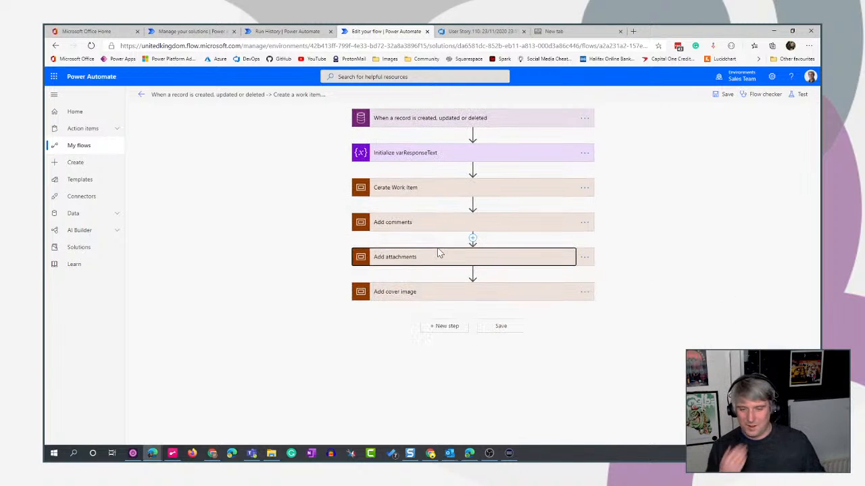
left_click(531, 291)
scroll(704, 303, "down", 2)
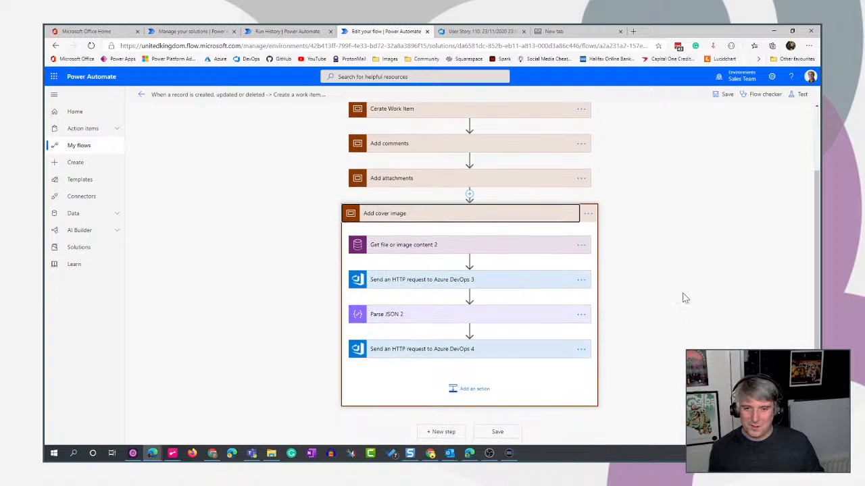
left_click(525, 283)
scroll(701, 308, "down", 1)
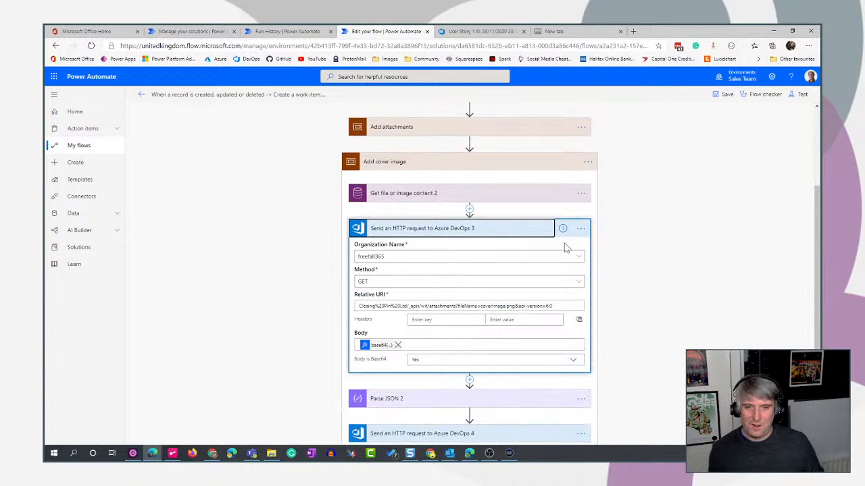
left_click(500, 232)
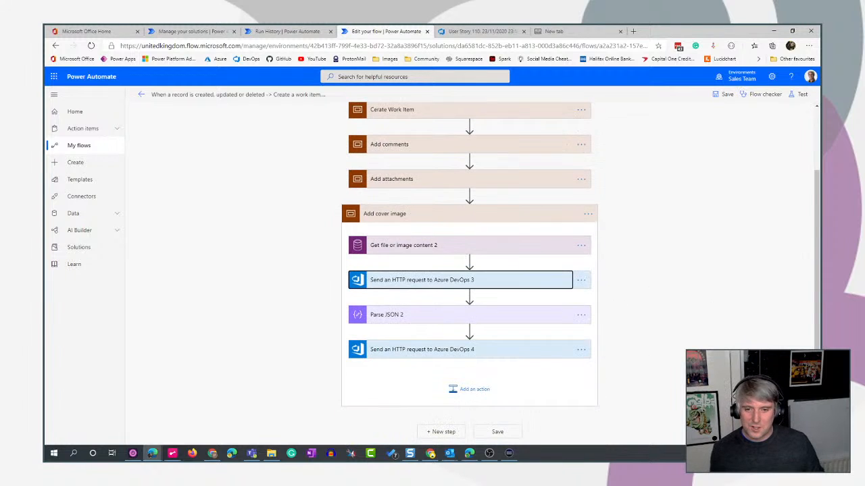
left_click(516, 284)
scroll(700, 304, "down", 2)
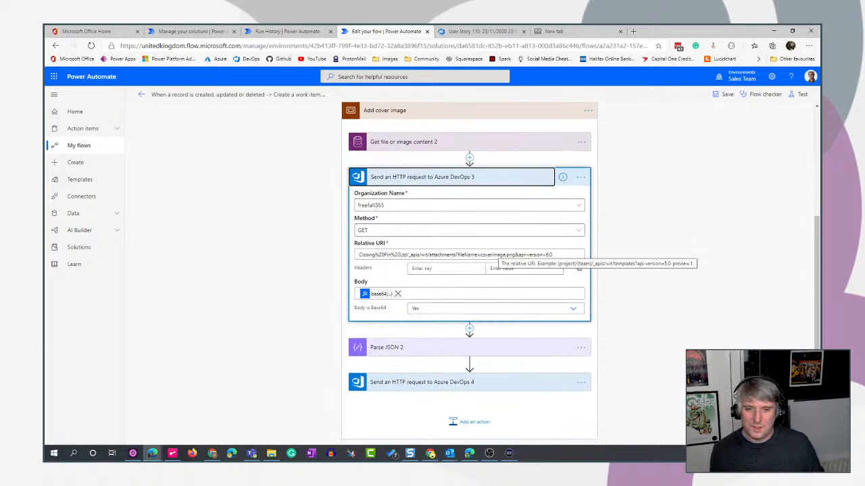
left_click(411, 232)
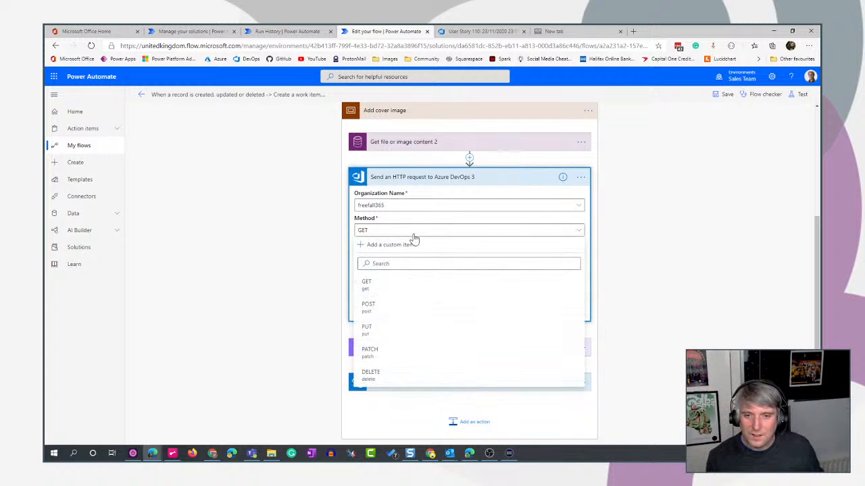
left_click(385, 310)
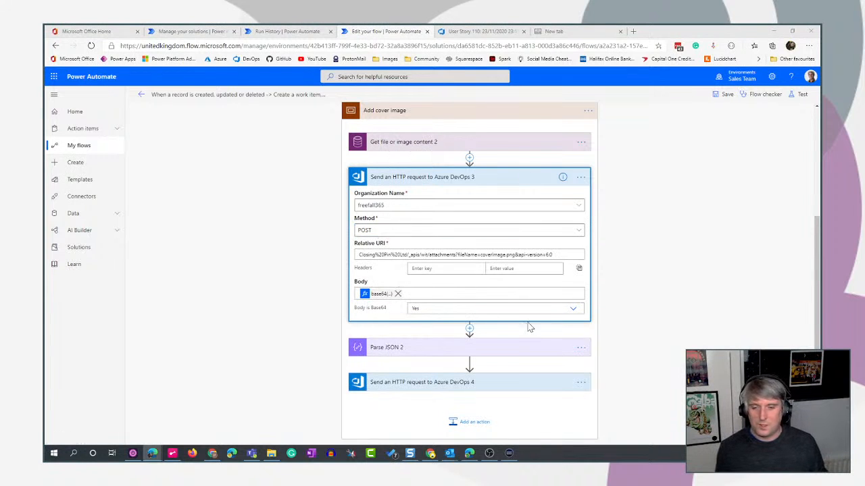
Save the flow and start a test that waits for the trigger action to be performed manually.
left_click(802, 95)
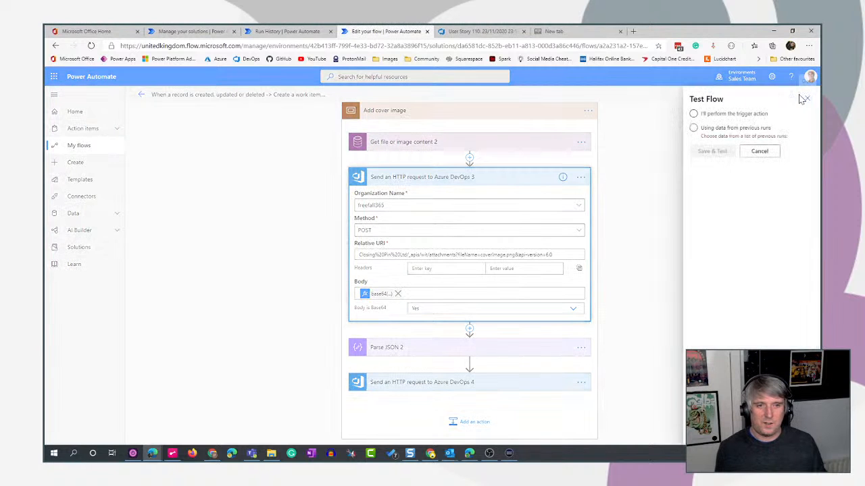
left_click(693, 113)
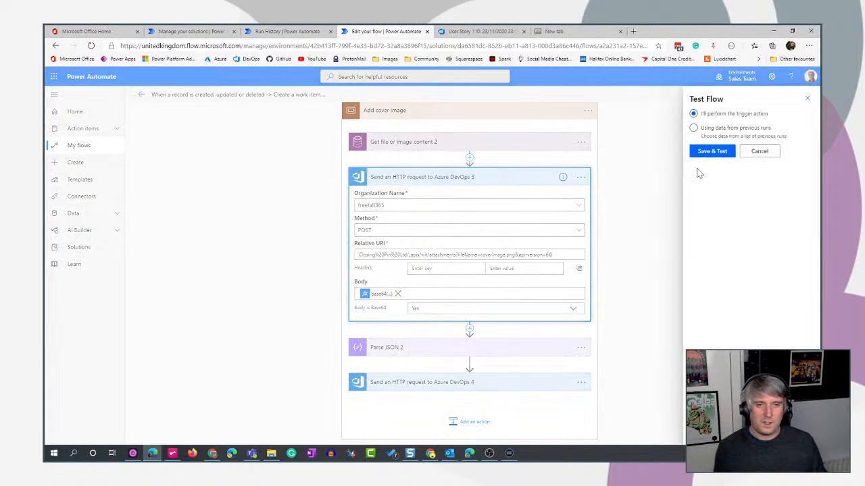
left_click(716, 155)
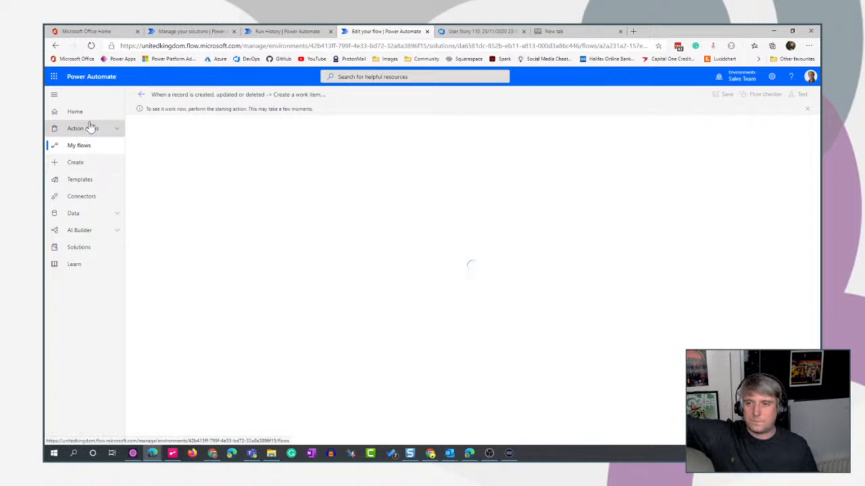
Leave the waiting test, reopen the flow for editing and test it with data from the most recent failed run.
left_click(142, 98)
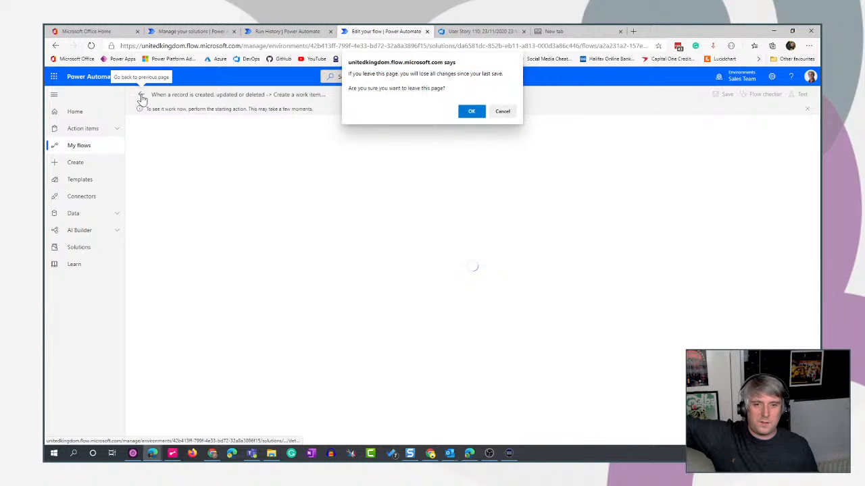
left_click(471, 111)
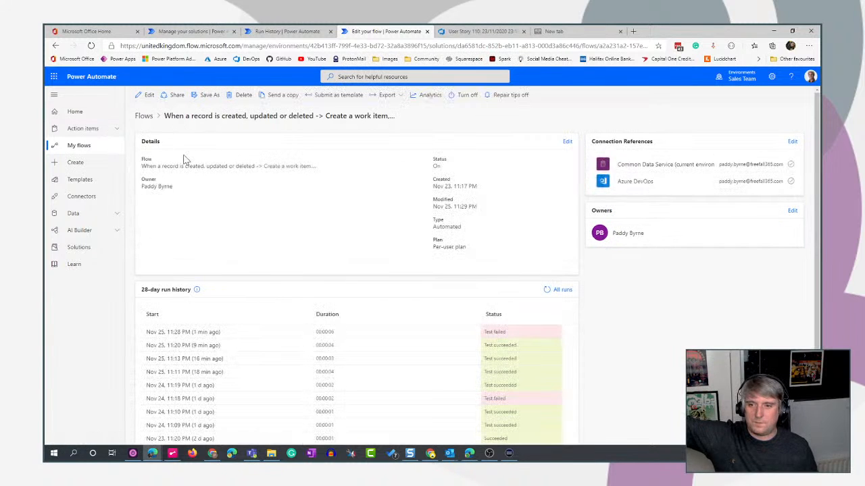
left_click(144, 94)
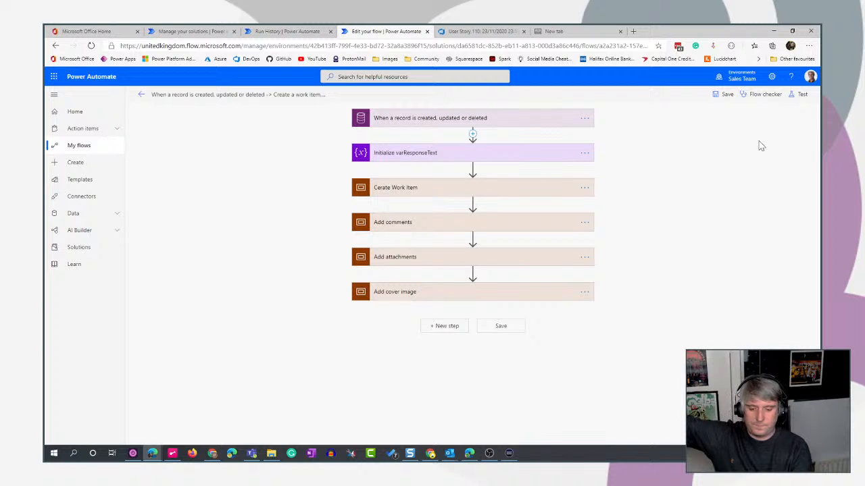
left_click(798, 94)
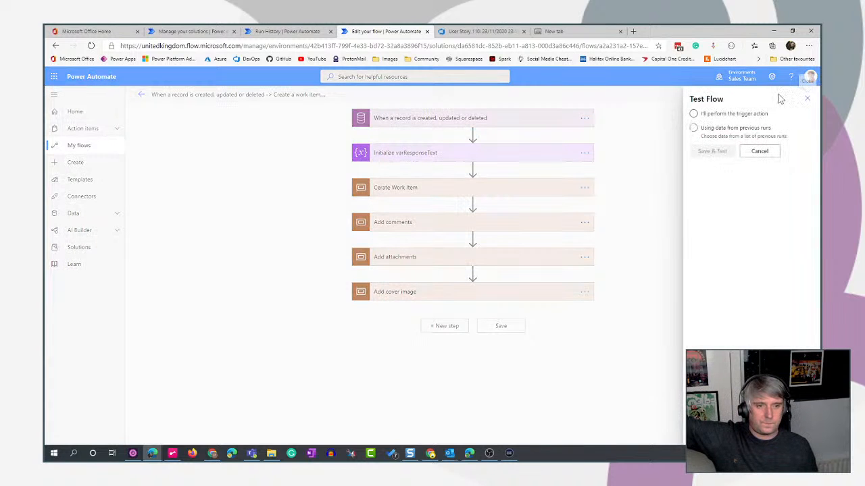
left_click(693, 128)
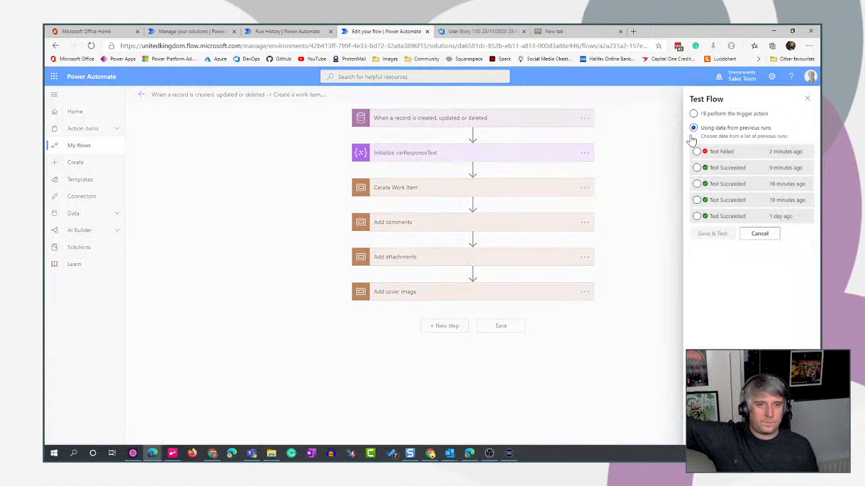
left_click(696, 151)
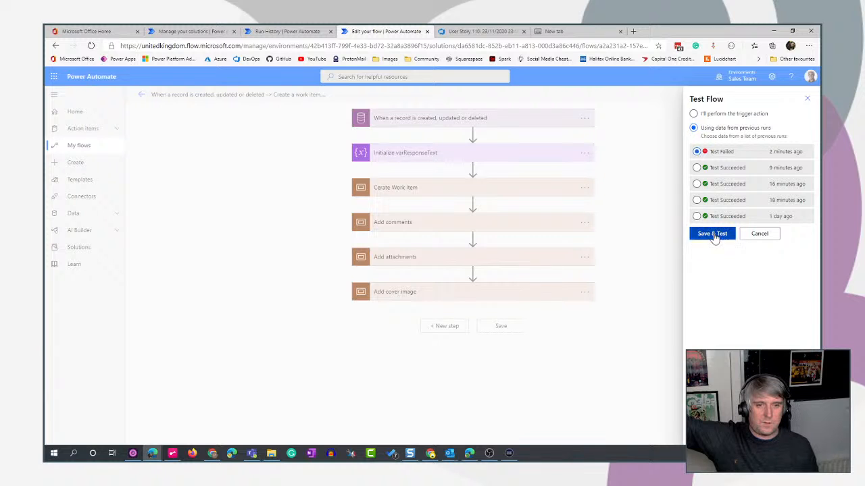
left_click(713, 234)
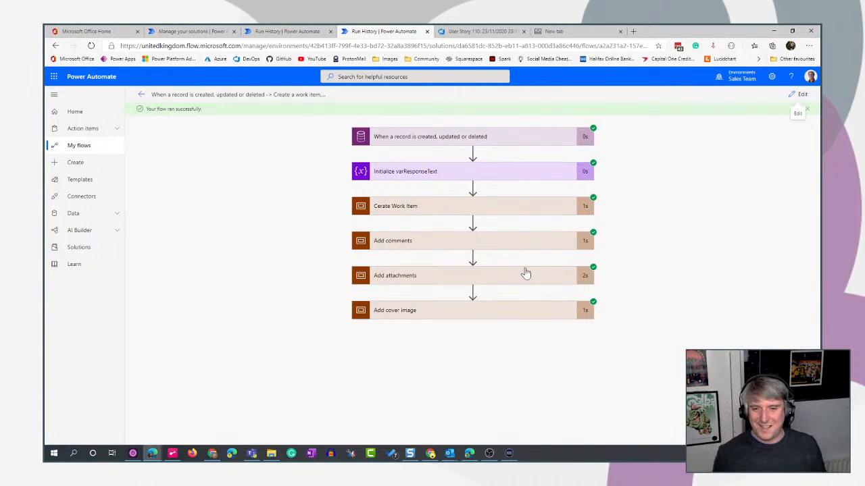
Switch to Azure DevOps, close the attachment preview, refresh the page and open work item 112 from the recently updated work items.
left_click(489, 31)
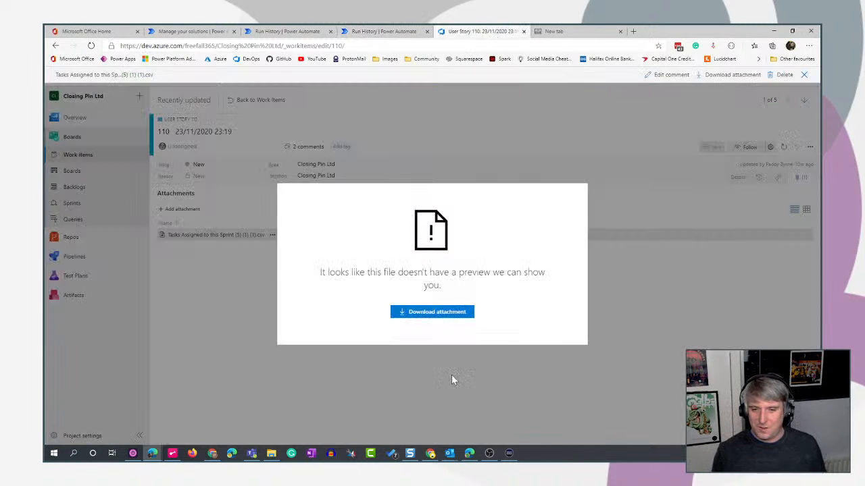
left_click(678, 308)
key("F5")
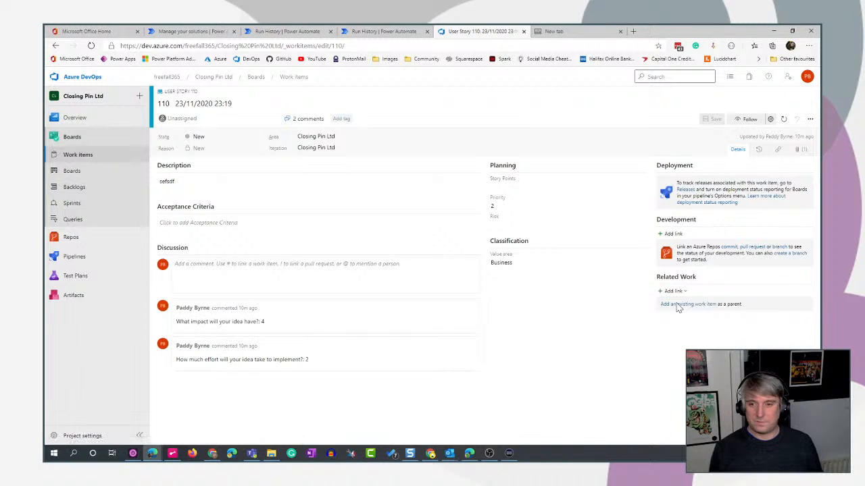
left_click(86, 155)
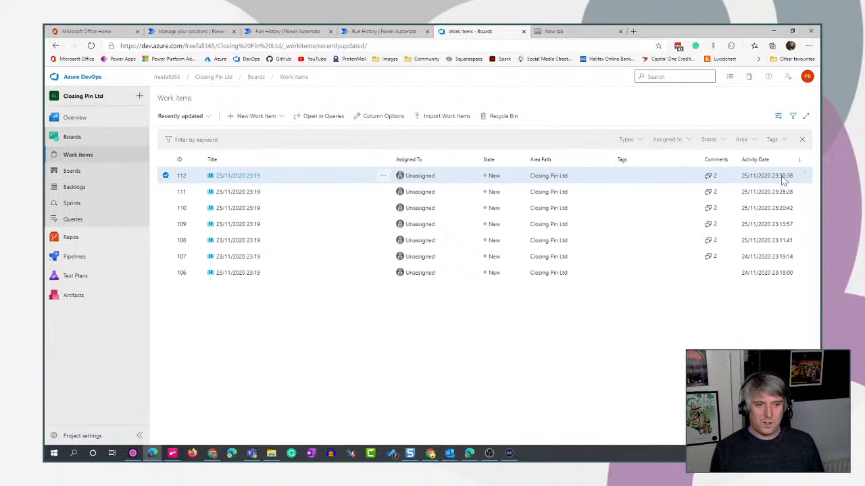
left_click(245, 176)
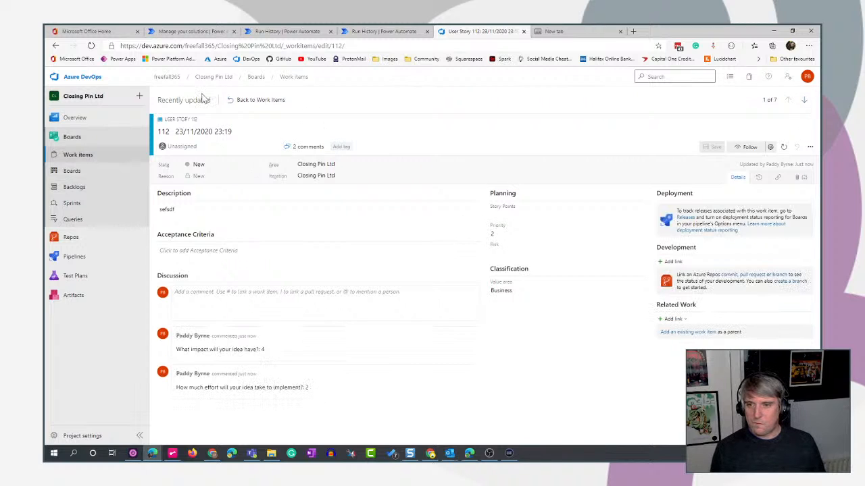
Preview coverimage.png among the attachments of work item 112 and compare it with the original idea in Teams.
left_click(800, 177)
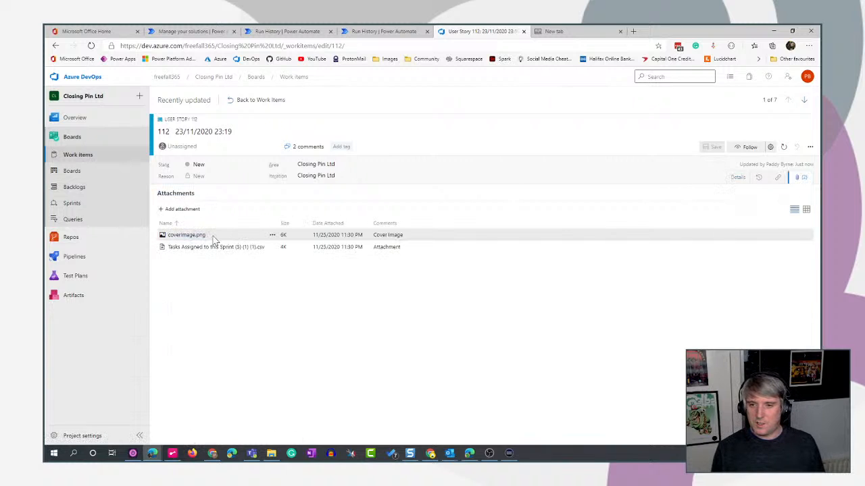
left_click(188, 236)
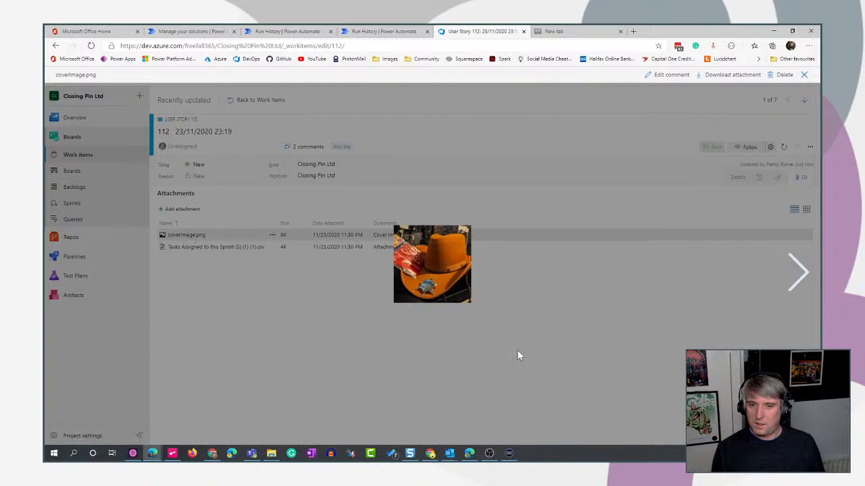
left_click(200, 252)
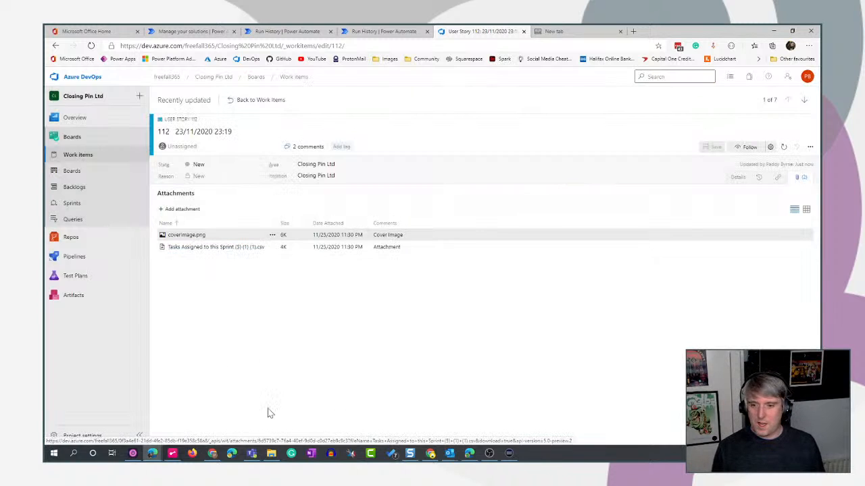
left_click(251, 453)
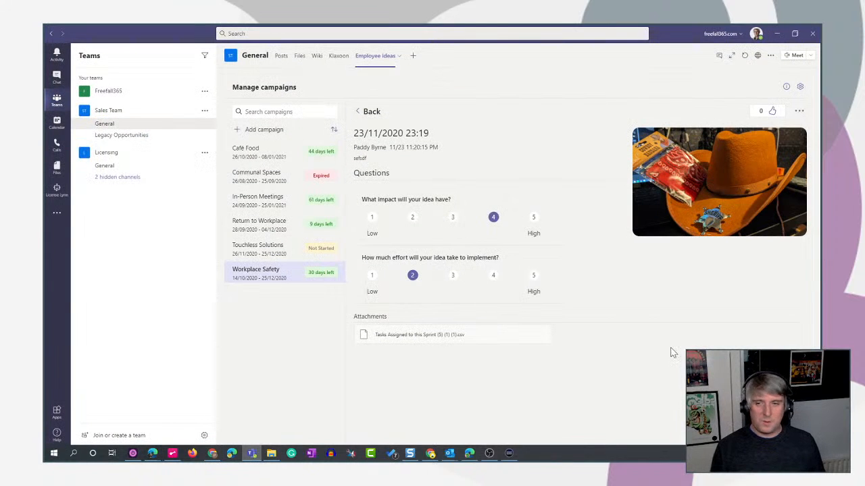